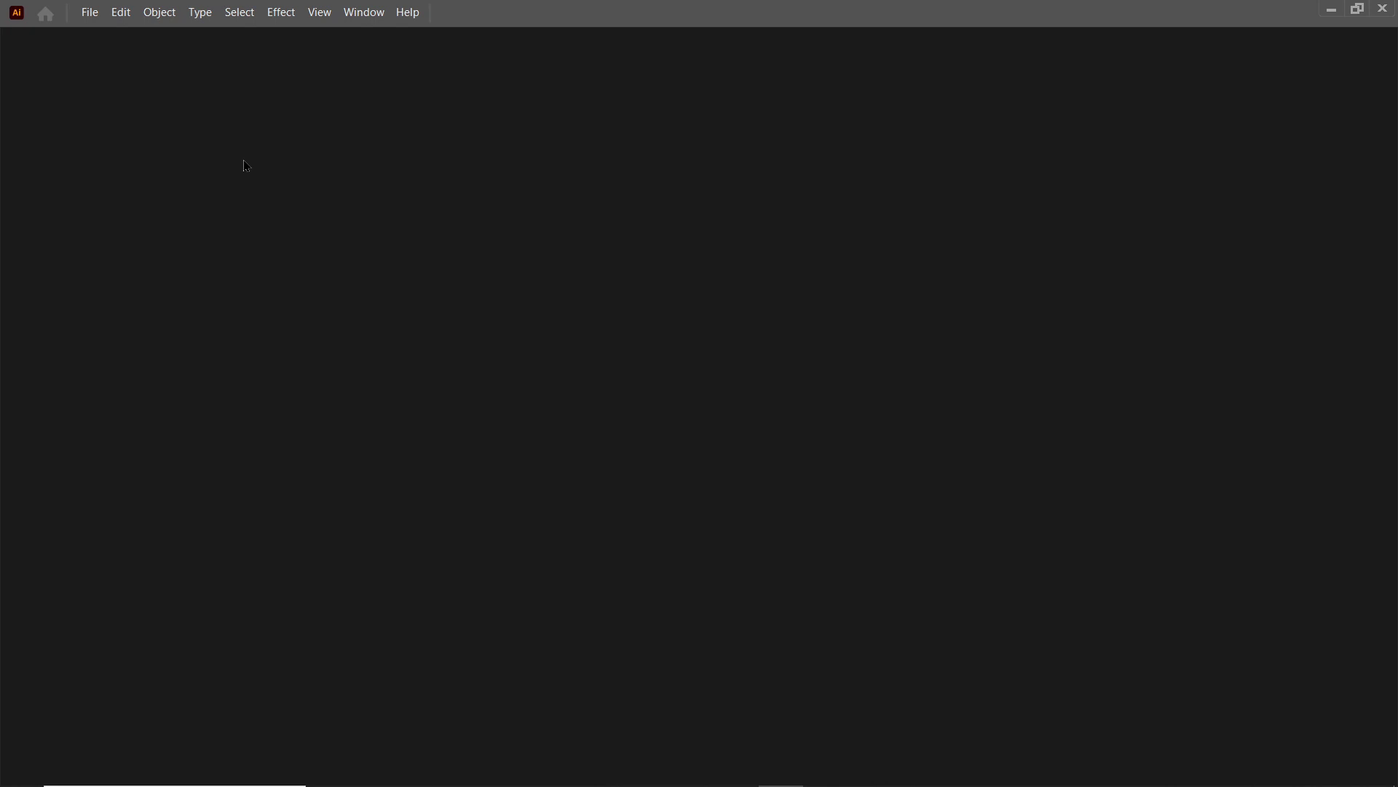
- Open the File menu from the empty Illustrator workspace
click(93, 20)
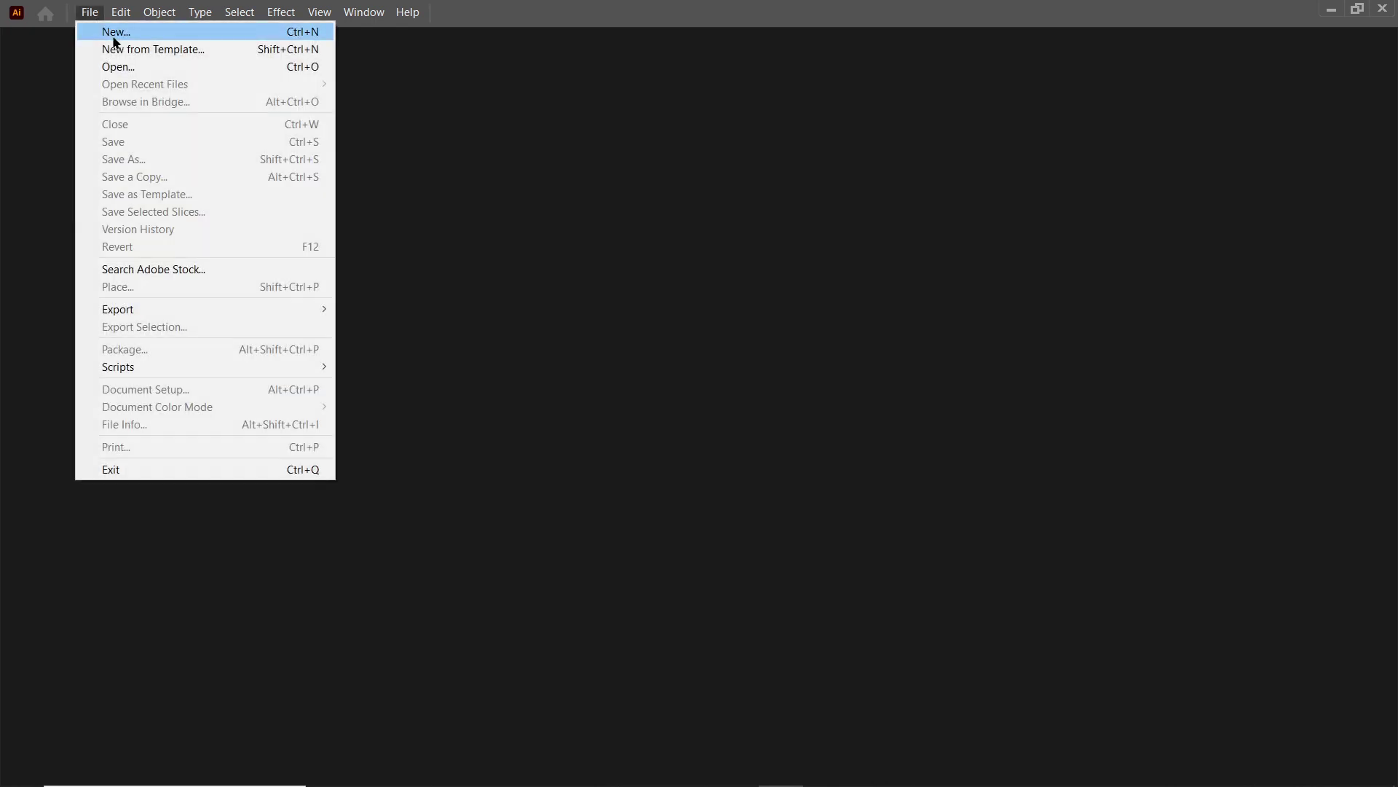
- Create a new 1920×1080 px document with pixel units
click(115, 38)
click(915, 370)
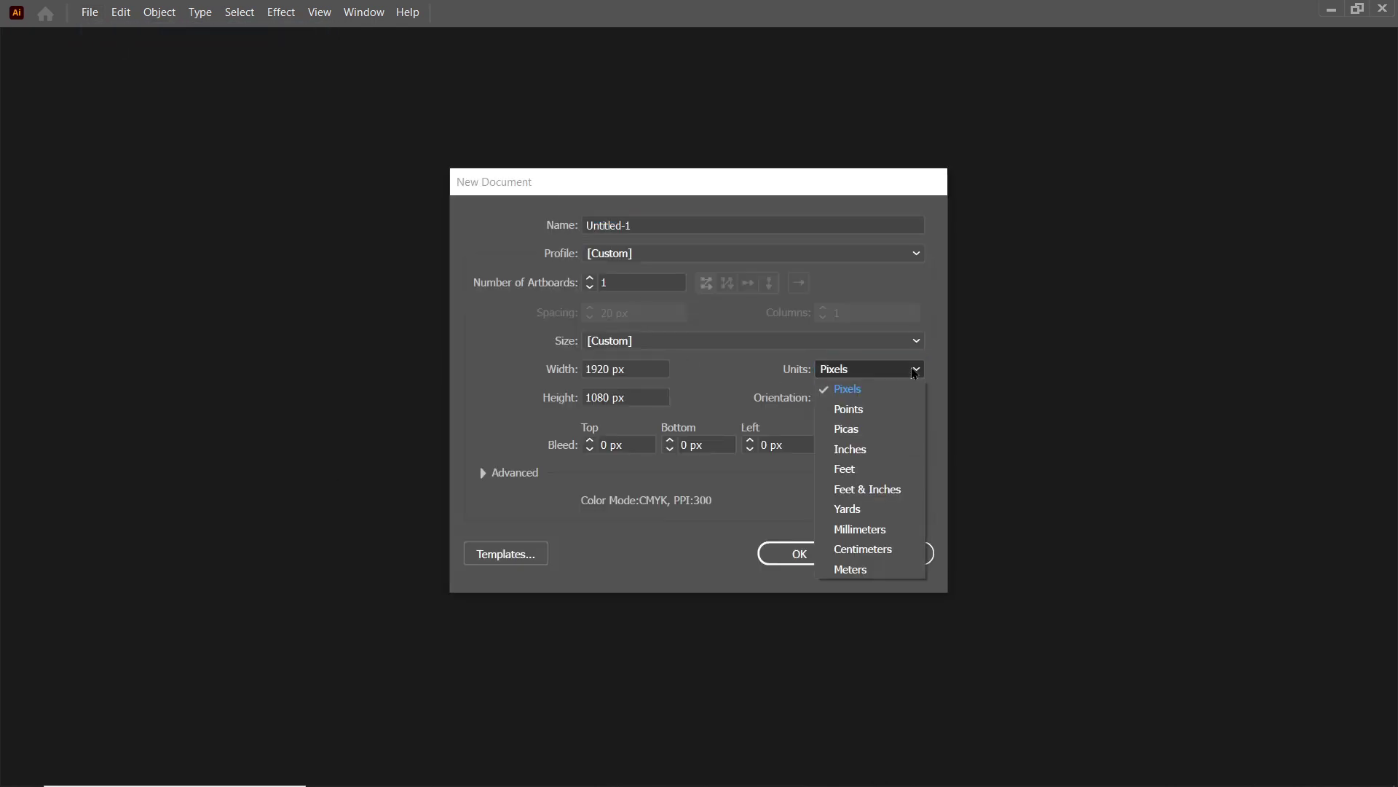
click(890, 391)
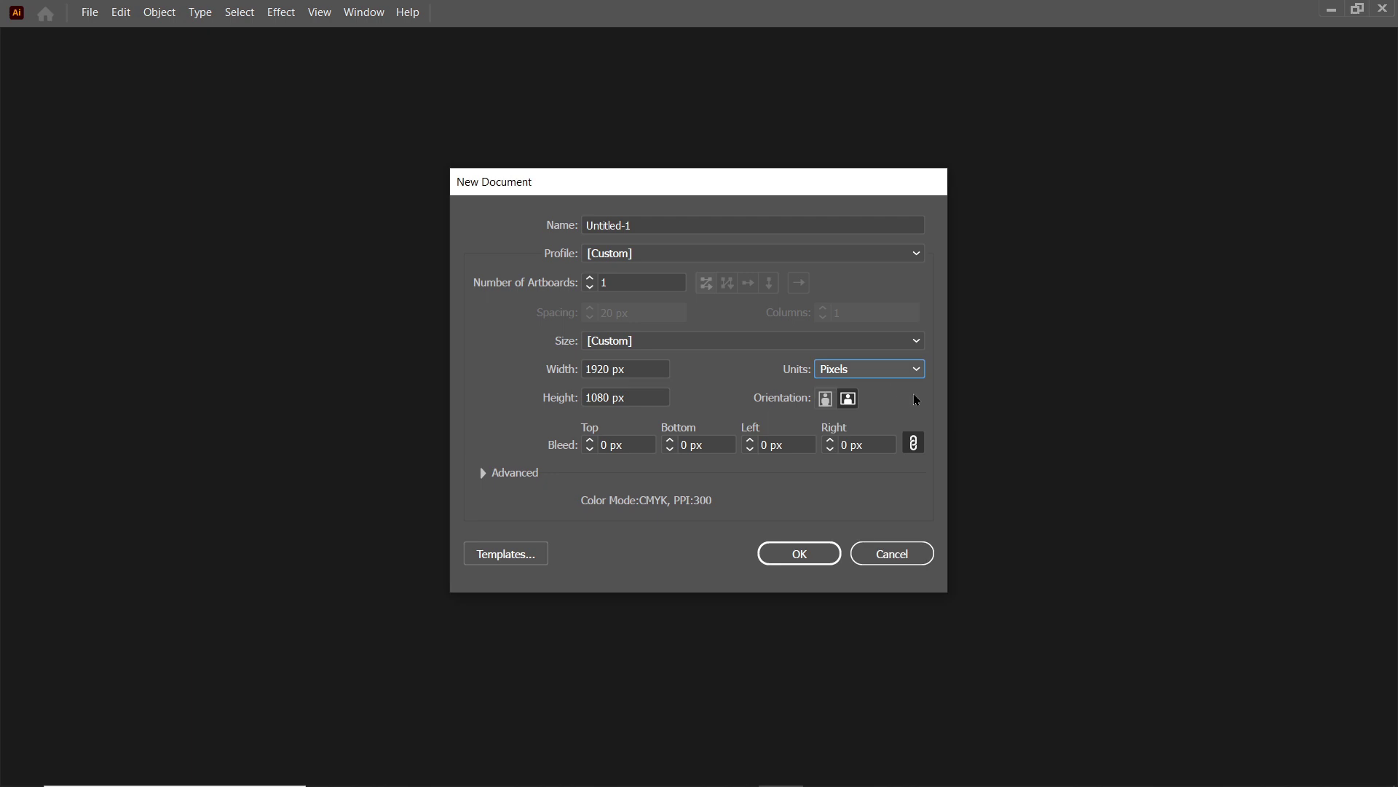
click(623, 369)
click(626, 398)
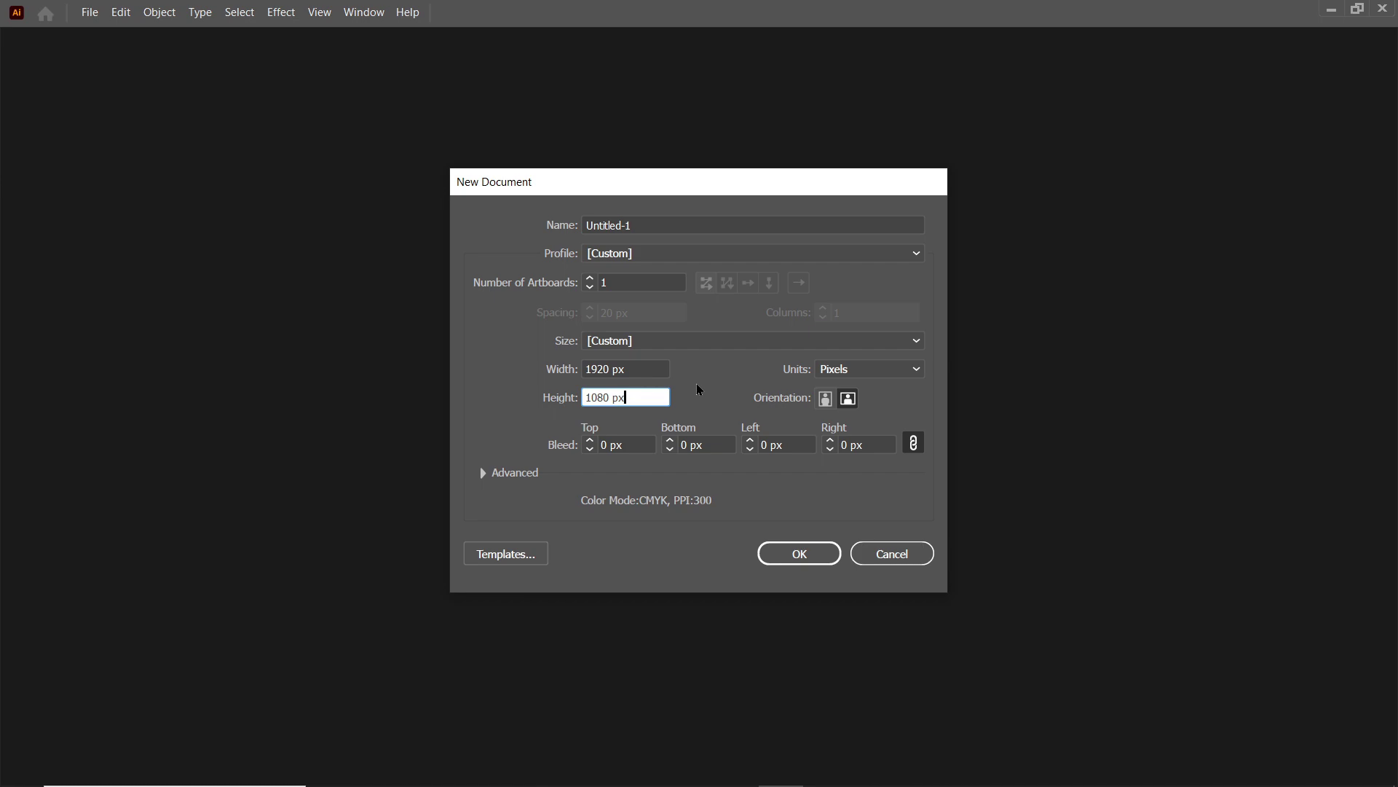
click(817, 549)
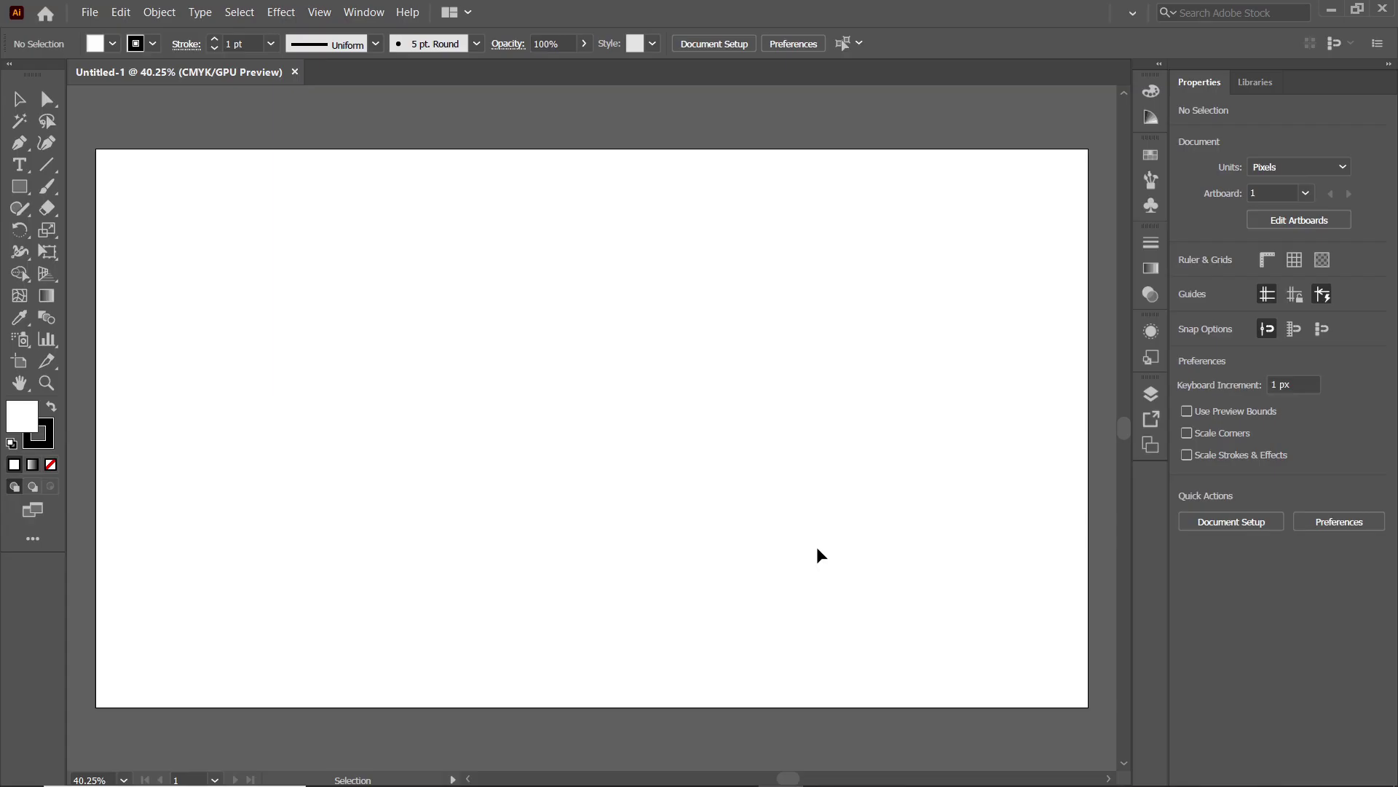
- Draw a six-sided polygon with a 185 px radius on the artboard
click(19, 186)
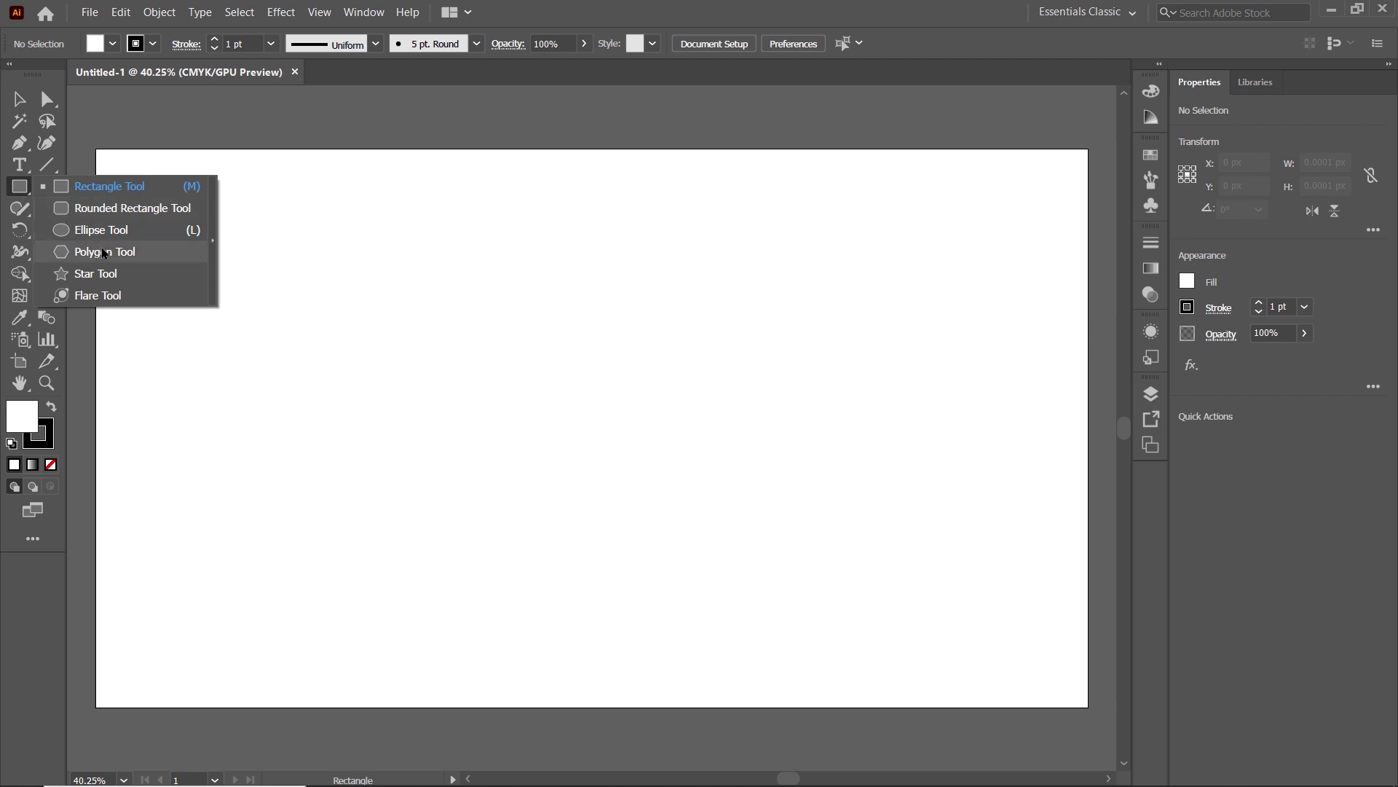
click(104, 252)
click(525, 354)
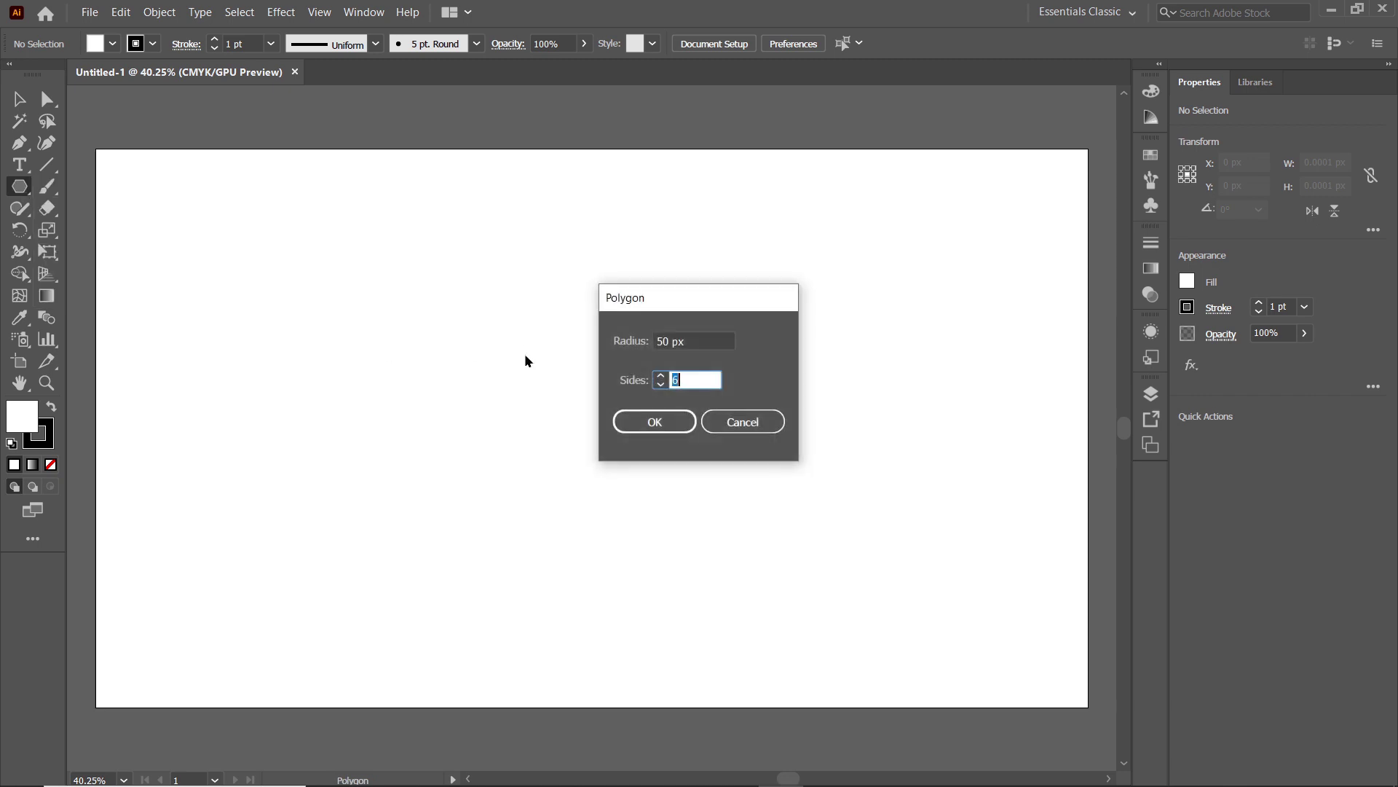
click(688, 378)
key(shift+Tab)
text(1)
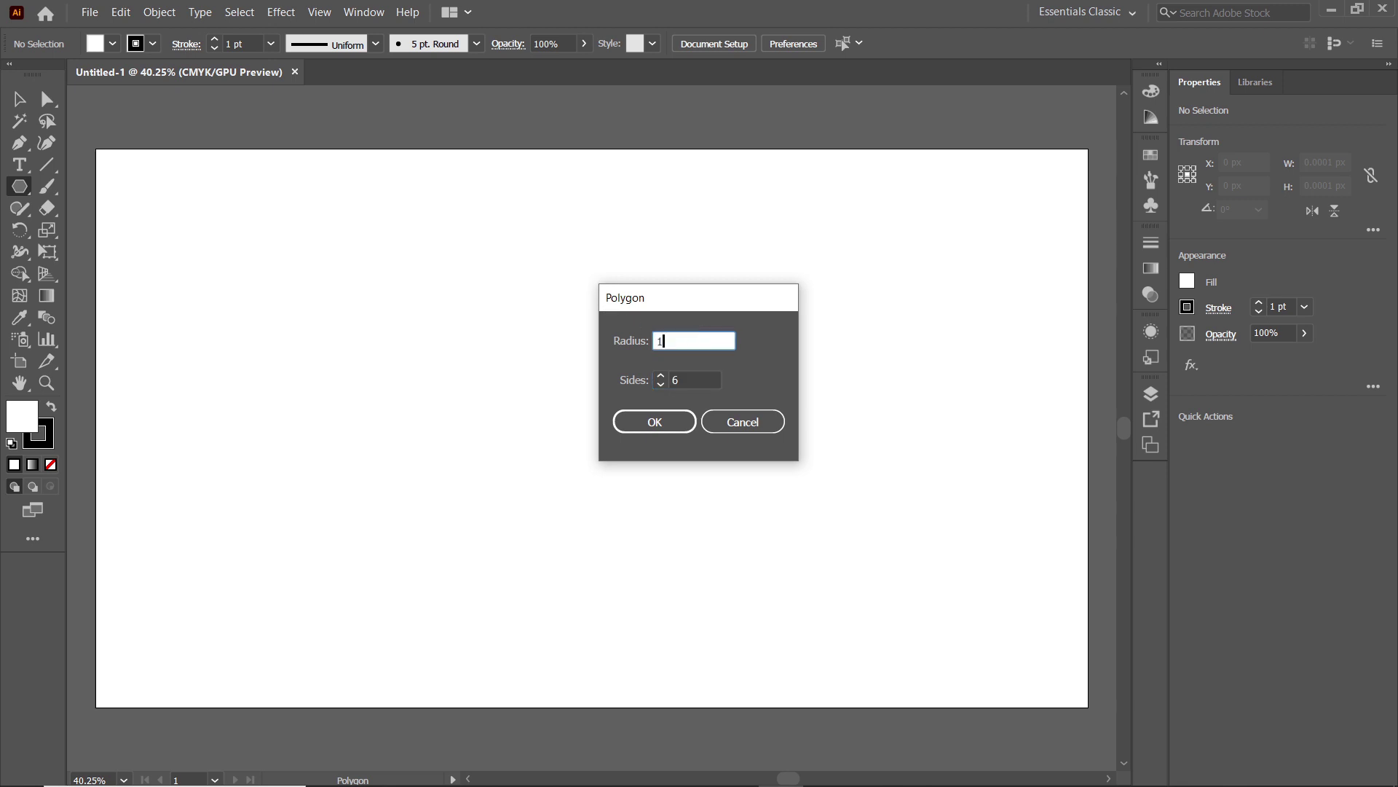
click(654, 422)
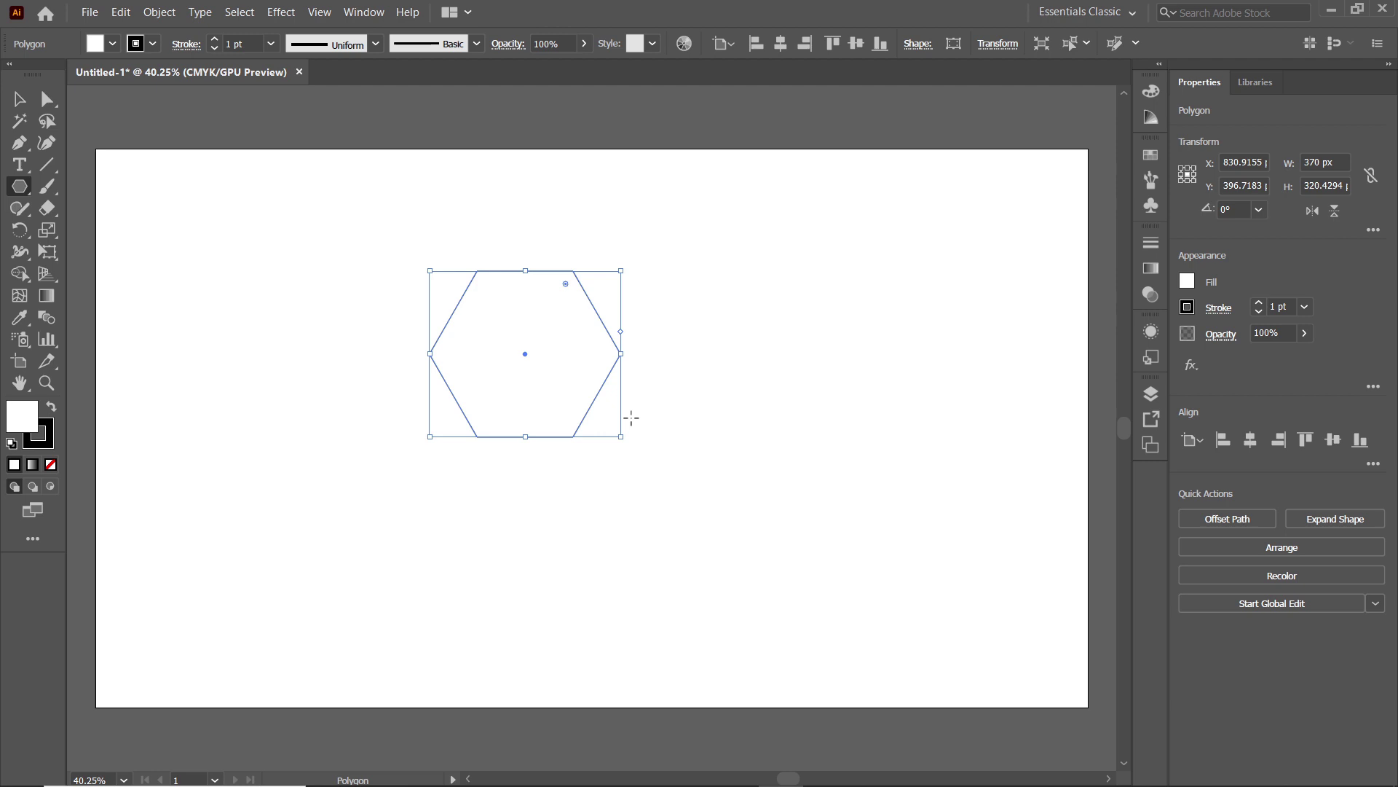
- Give the hexagon no fill and a 10 pt dark blue stroke
click(113, 44)
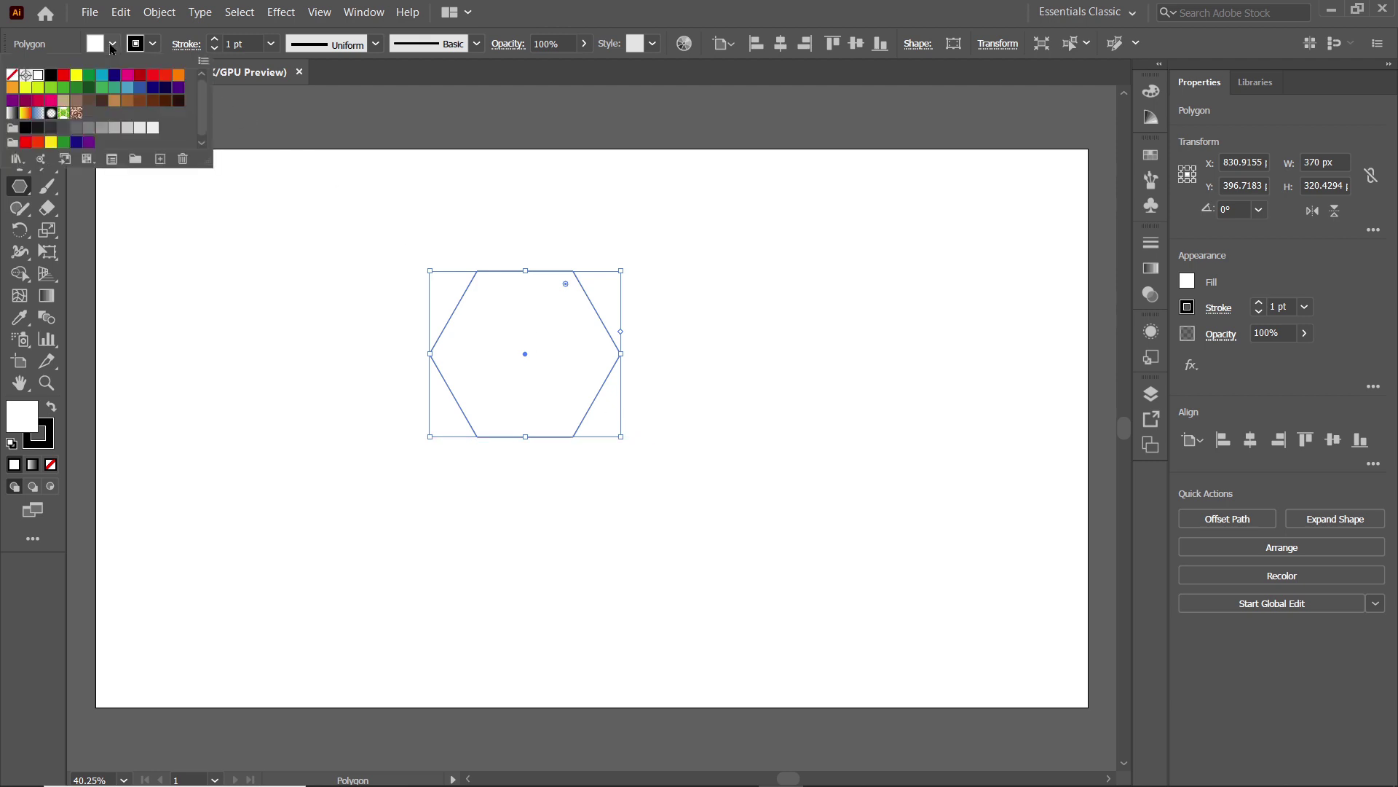
click(12, 76)
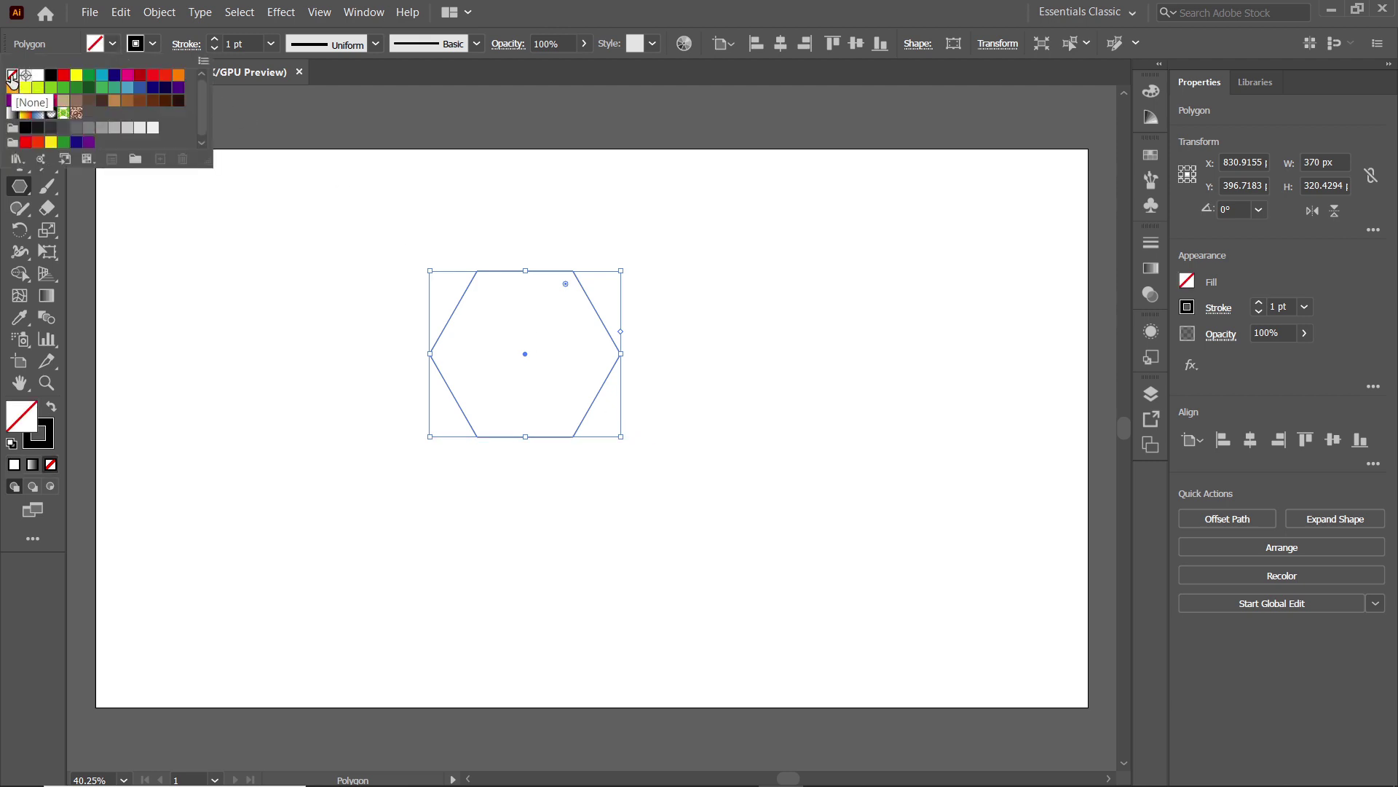
click(152, 44)
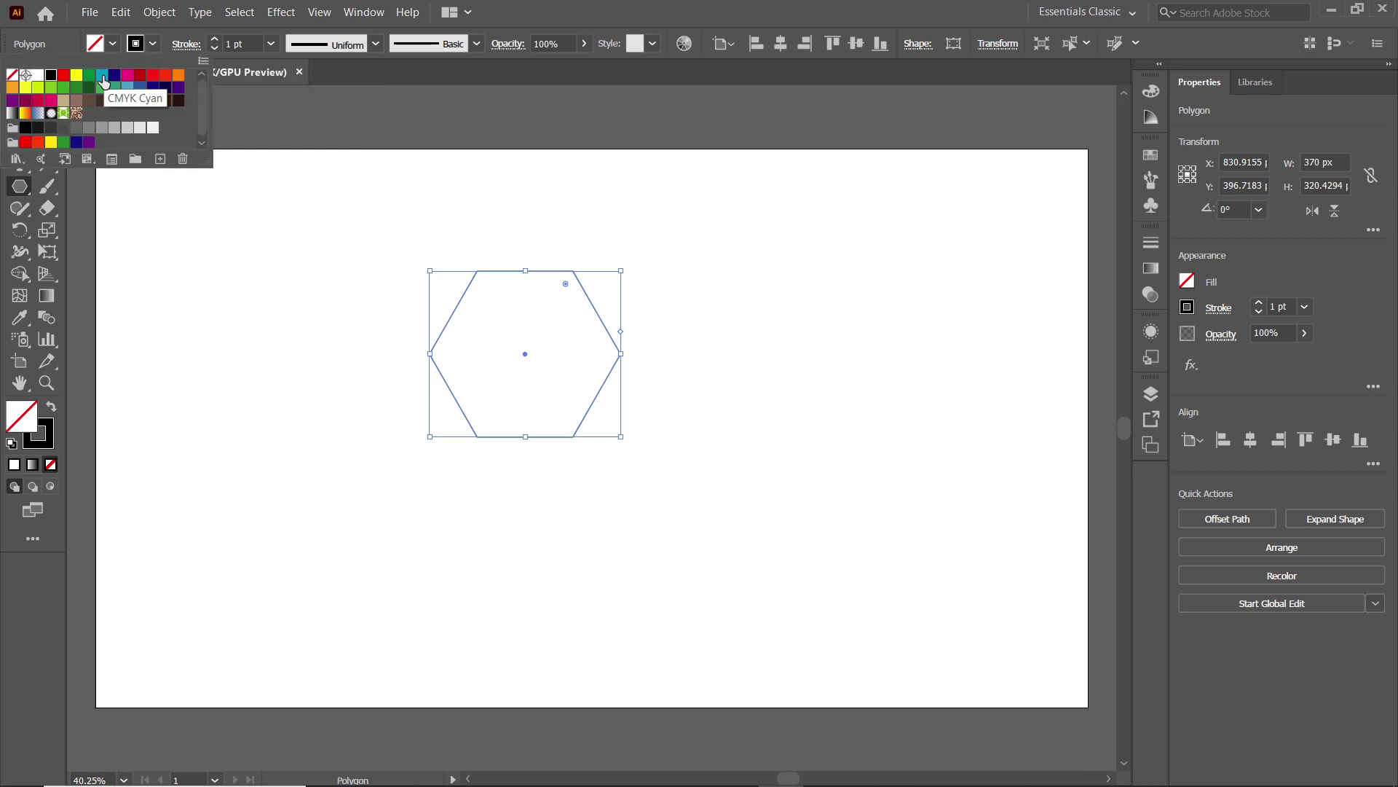
click(114, 77)
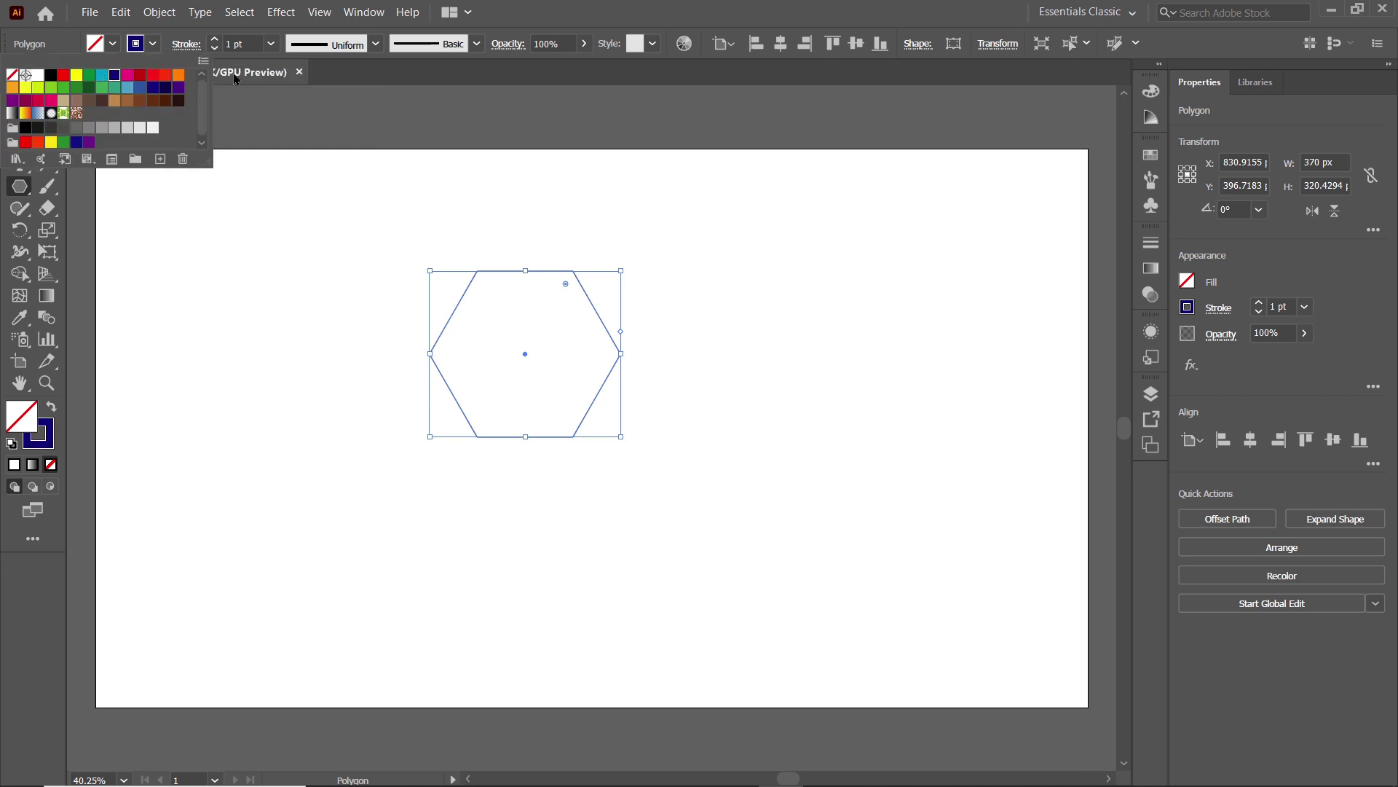
click(271, 49)
click(306, 299)
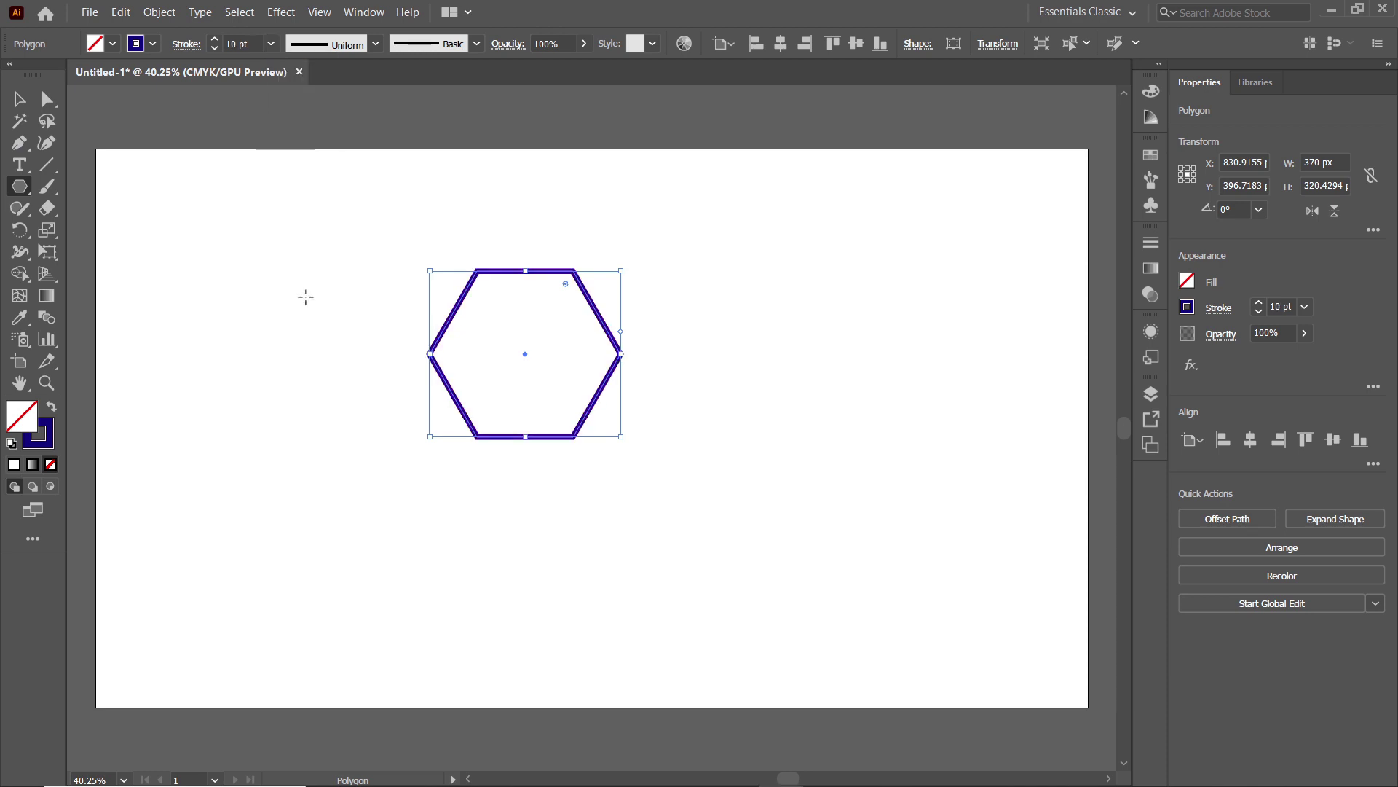
- Rotate the hexagon 90° so a point faces up
double_click(22, 230)
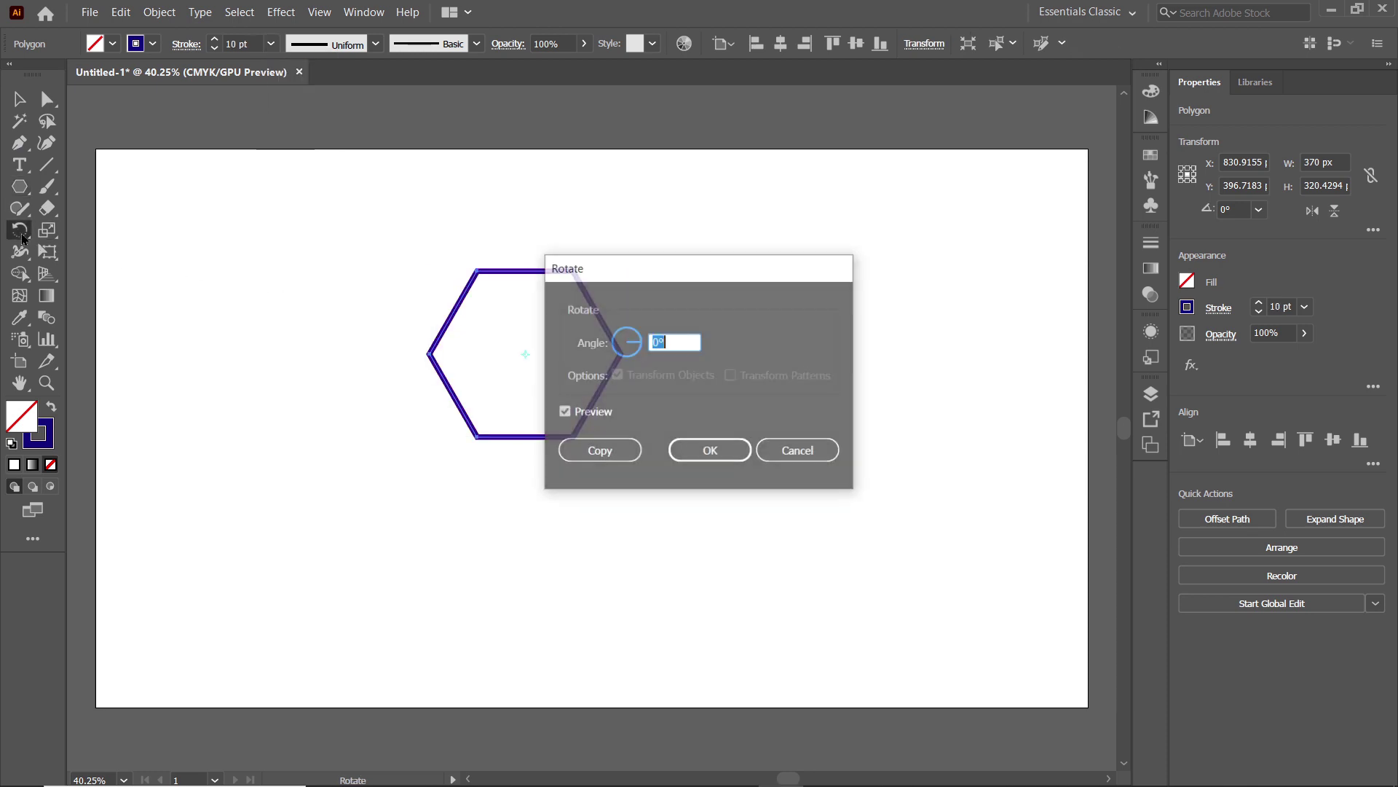
text(90)
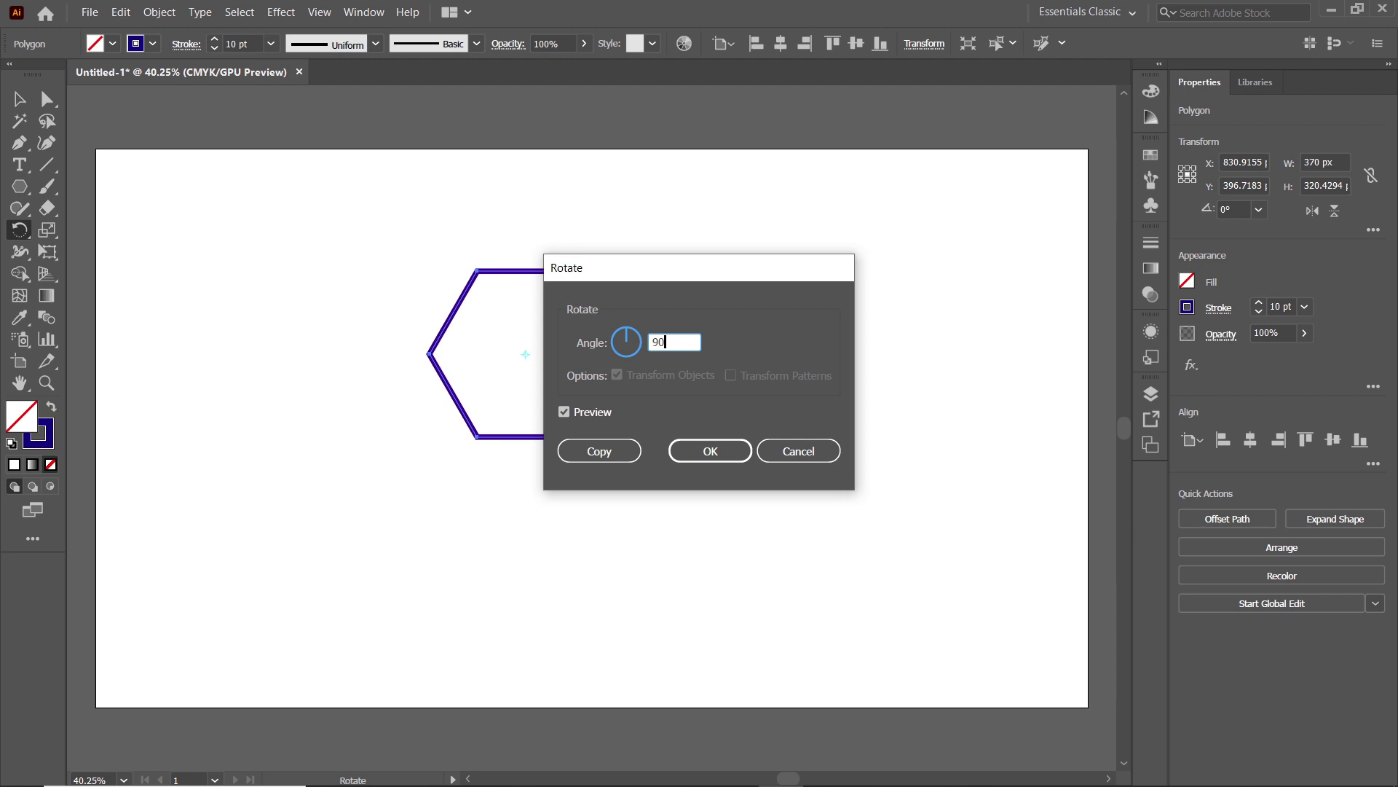
click(685, 453)
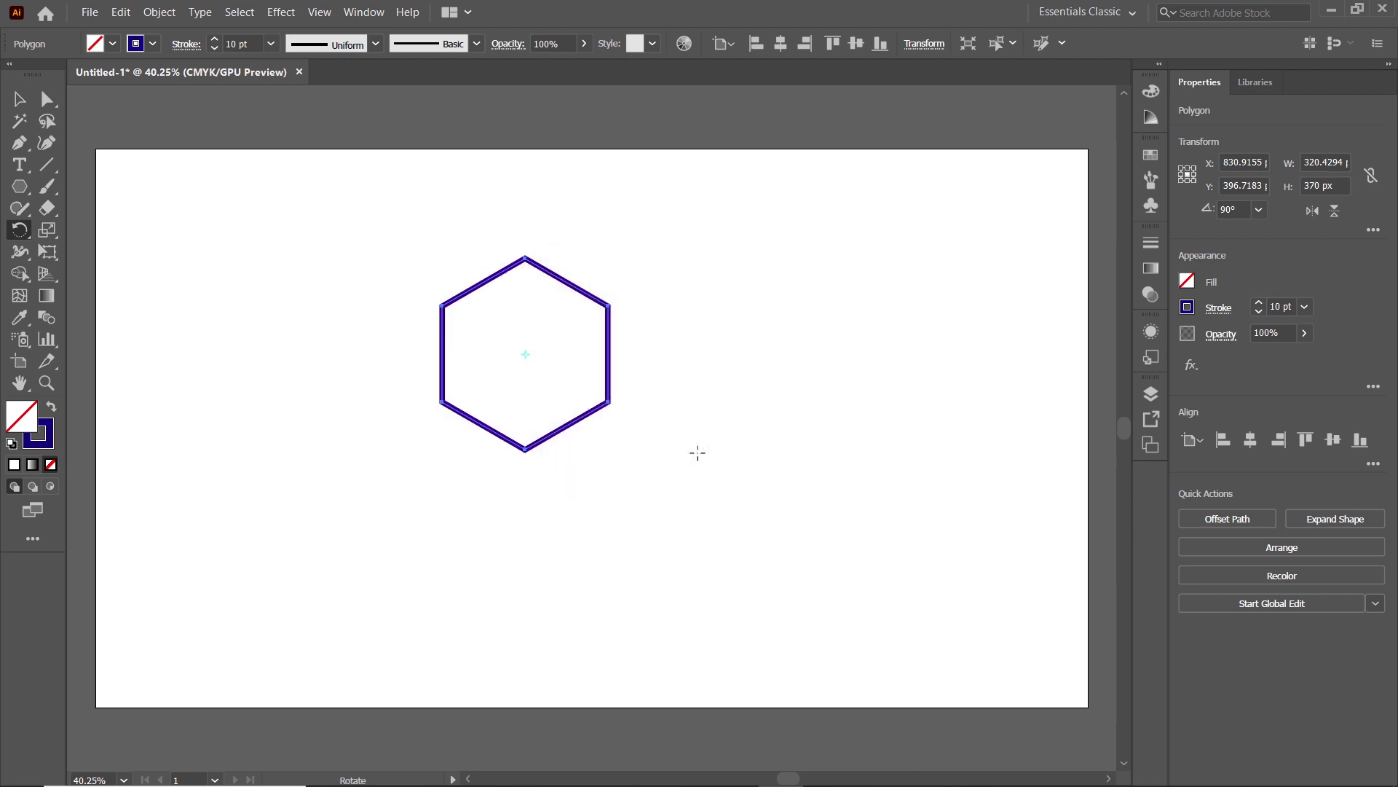
click(19, 187)
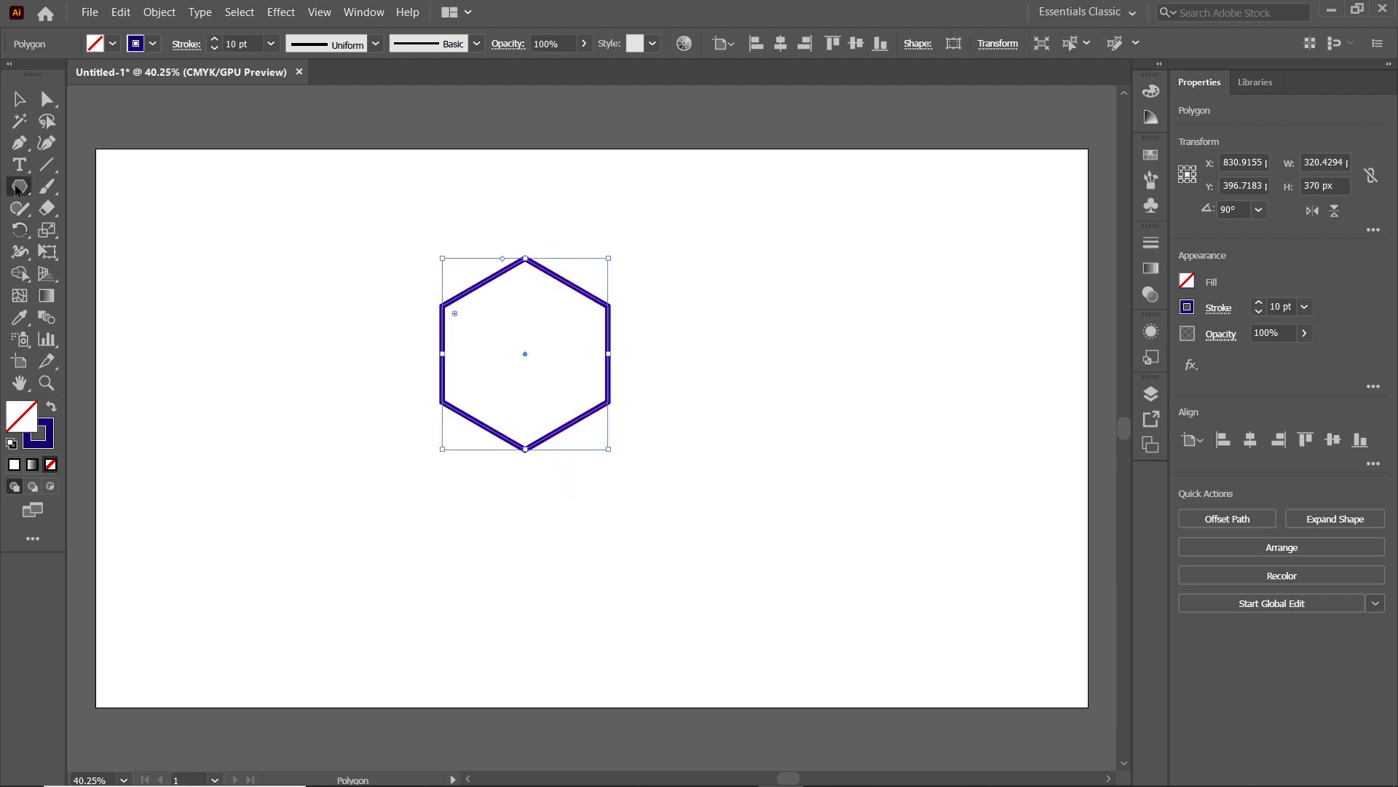
- Draw a second, smaller hexagon with a 75 px radius at the upper left
click(234, 234)
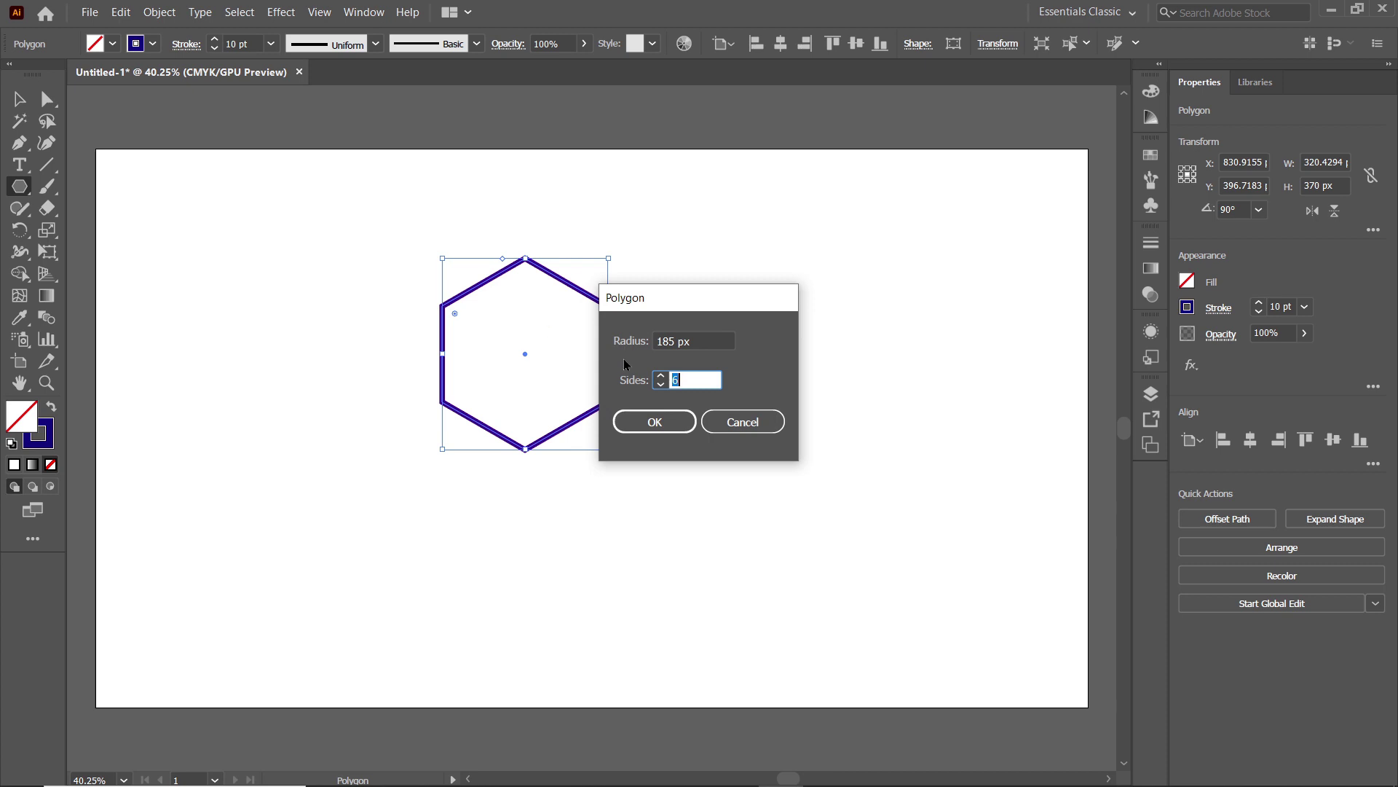
click(660, 384)
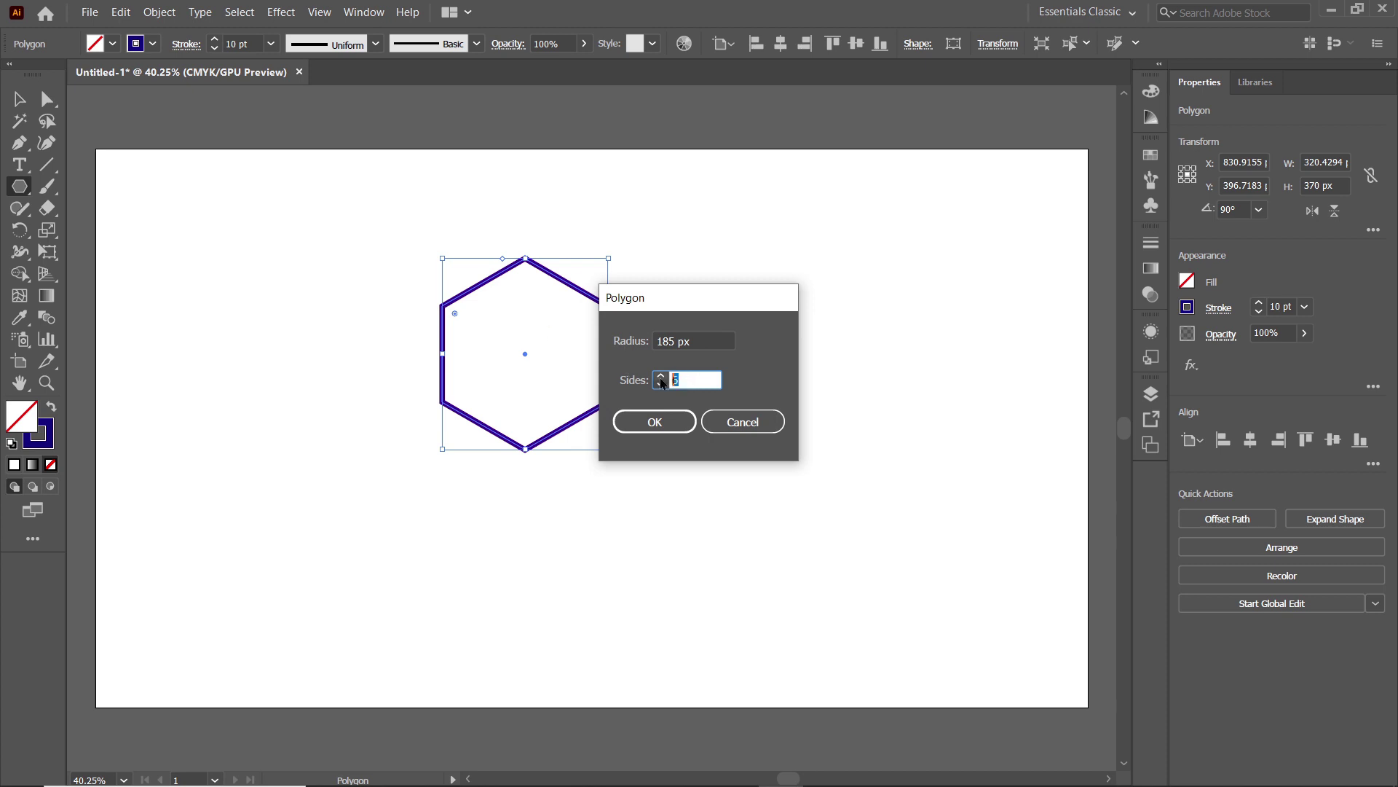
click(672, 340)
text(75)
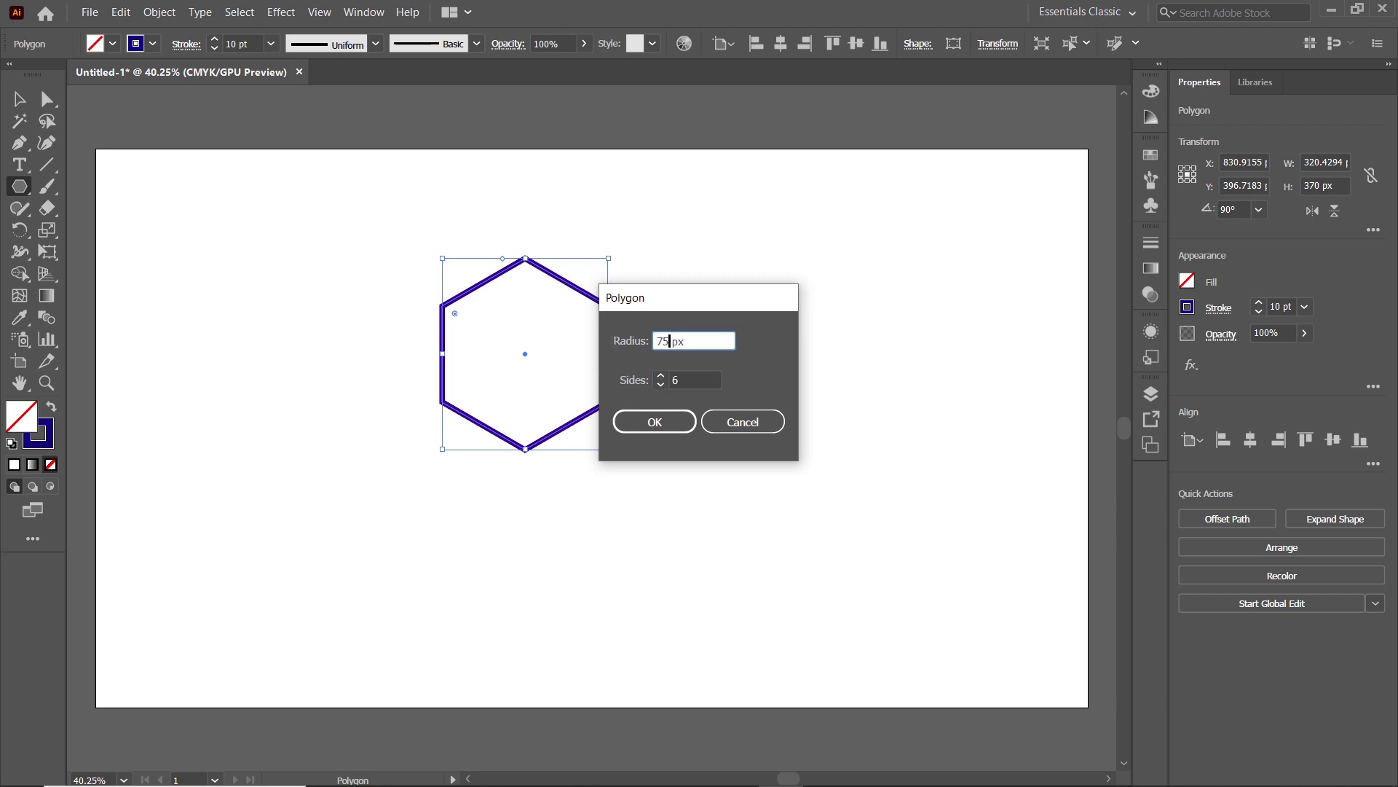
click(655, 422)
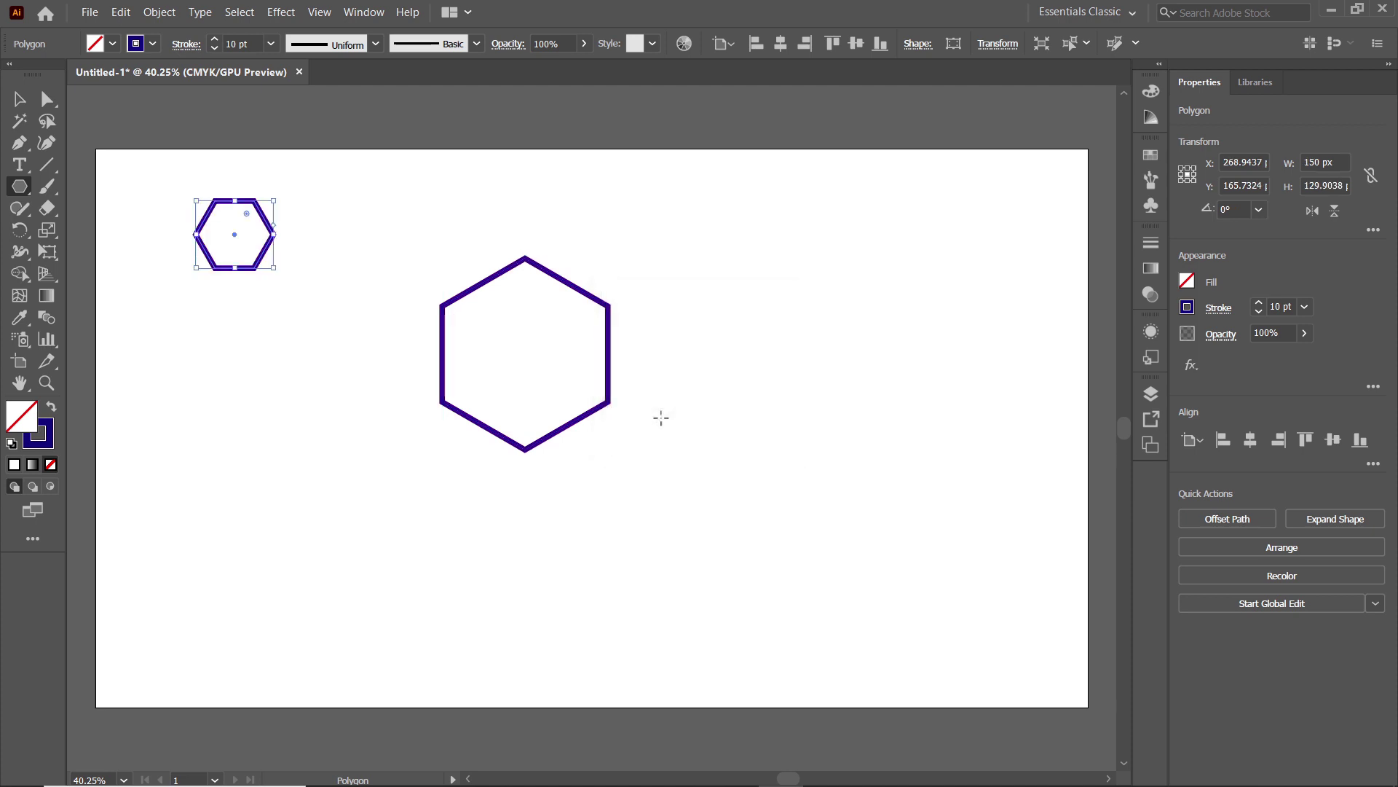
- Rotate the small hexagon 90° and select the large hexagon
double_click(20, 230)
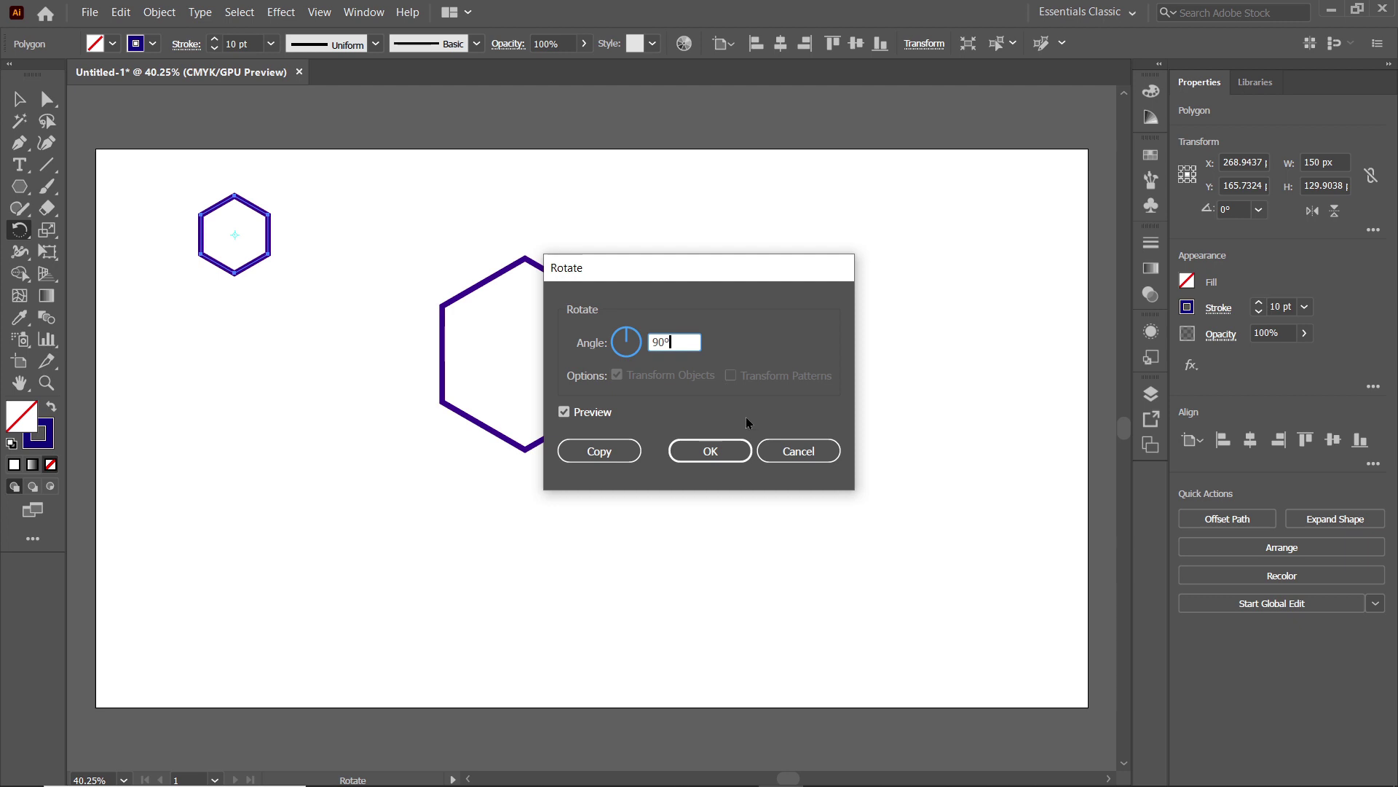
click(732, 450)
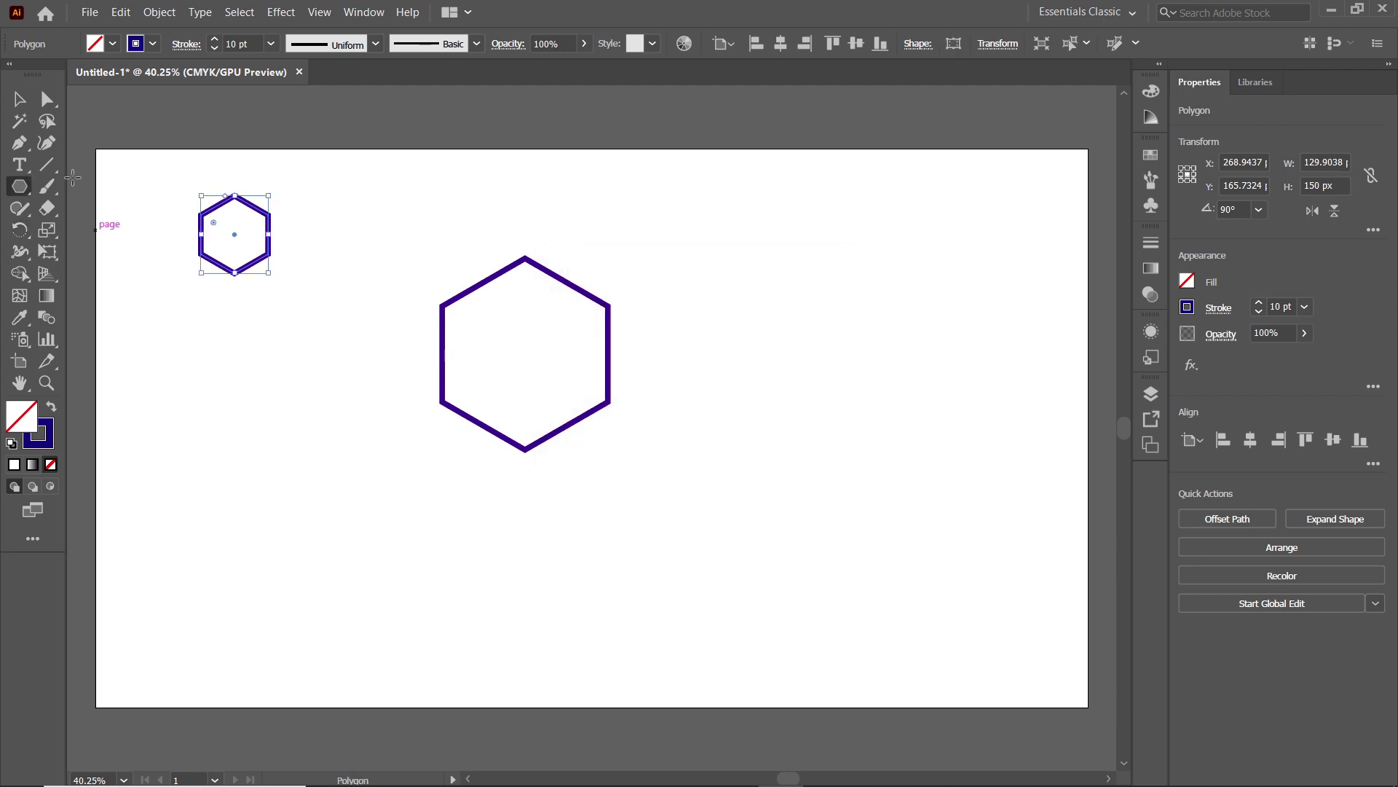
click(19, 98)
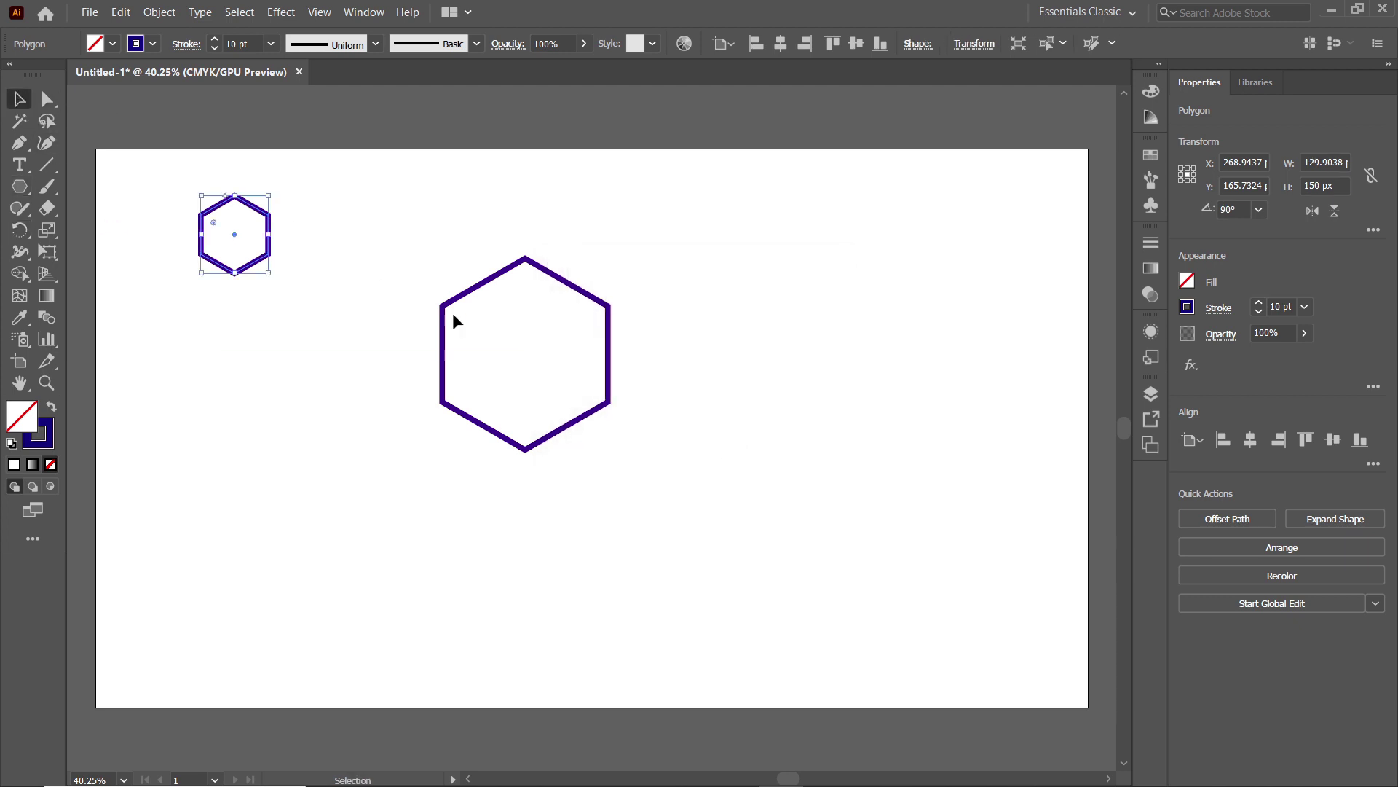
click(561, 280)
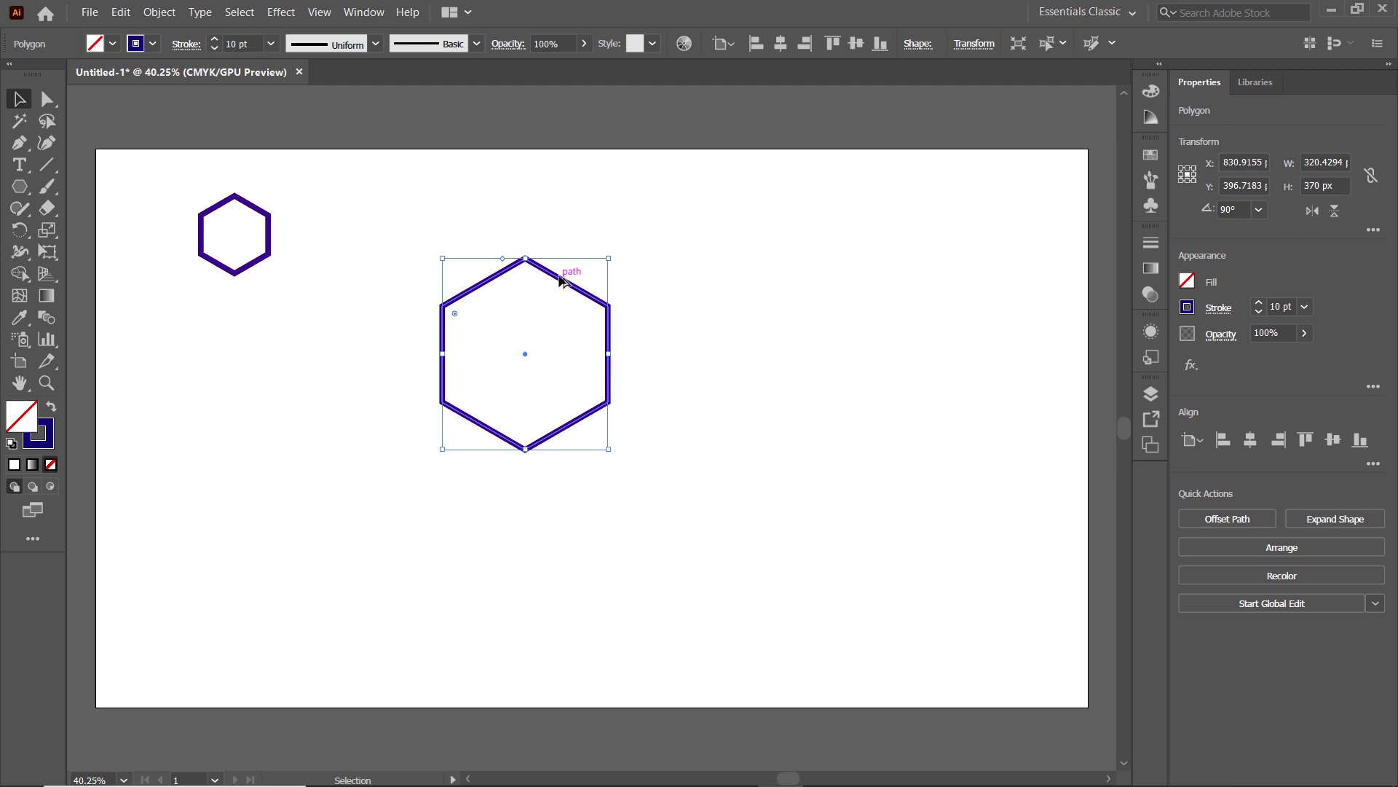
- Stack two copies of the large hexagon below it and distribute all three by vertical centre
drag(560, 280, 560, 335)
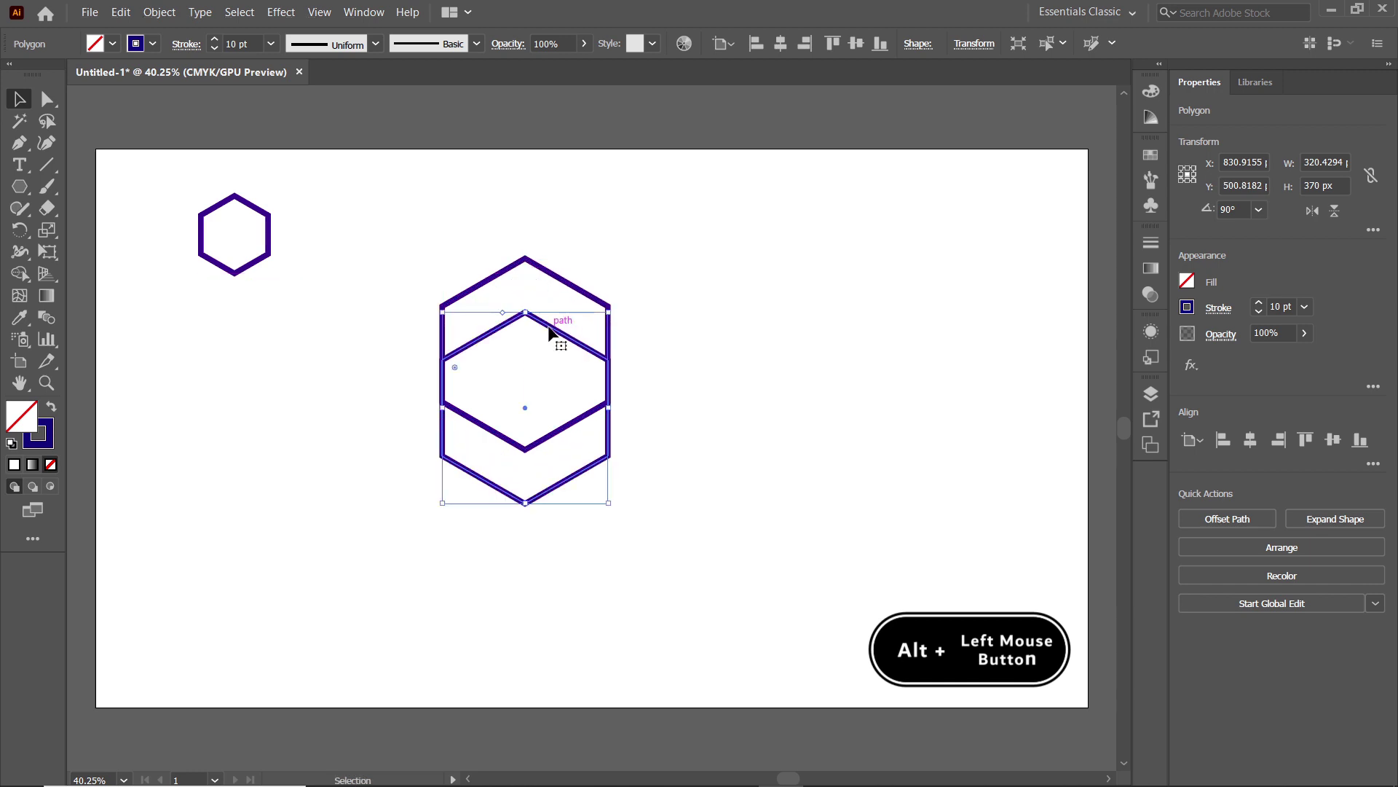
drag(551, 332, 552, 384)
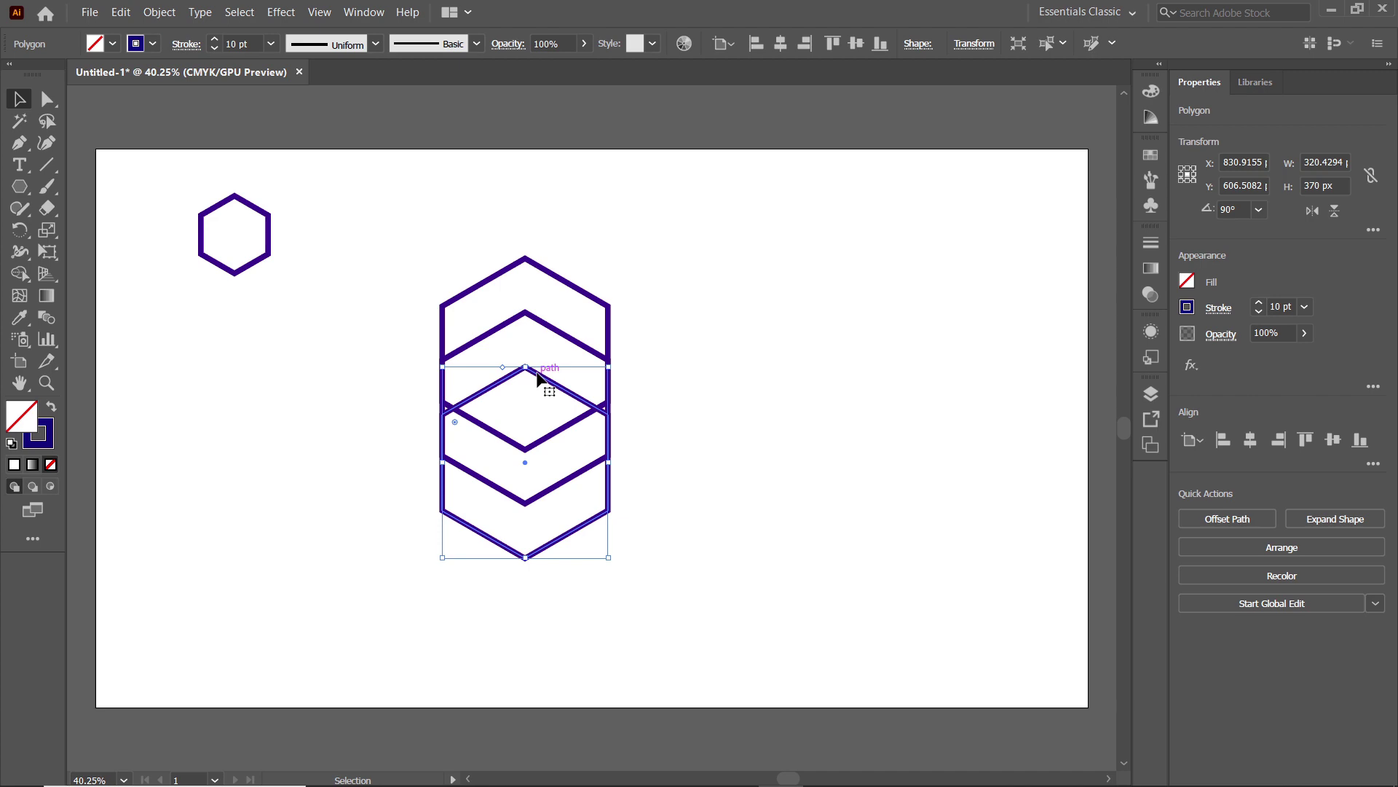
drag(427, 227, 670, 565)
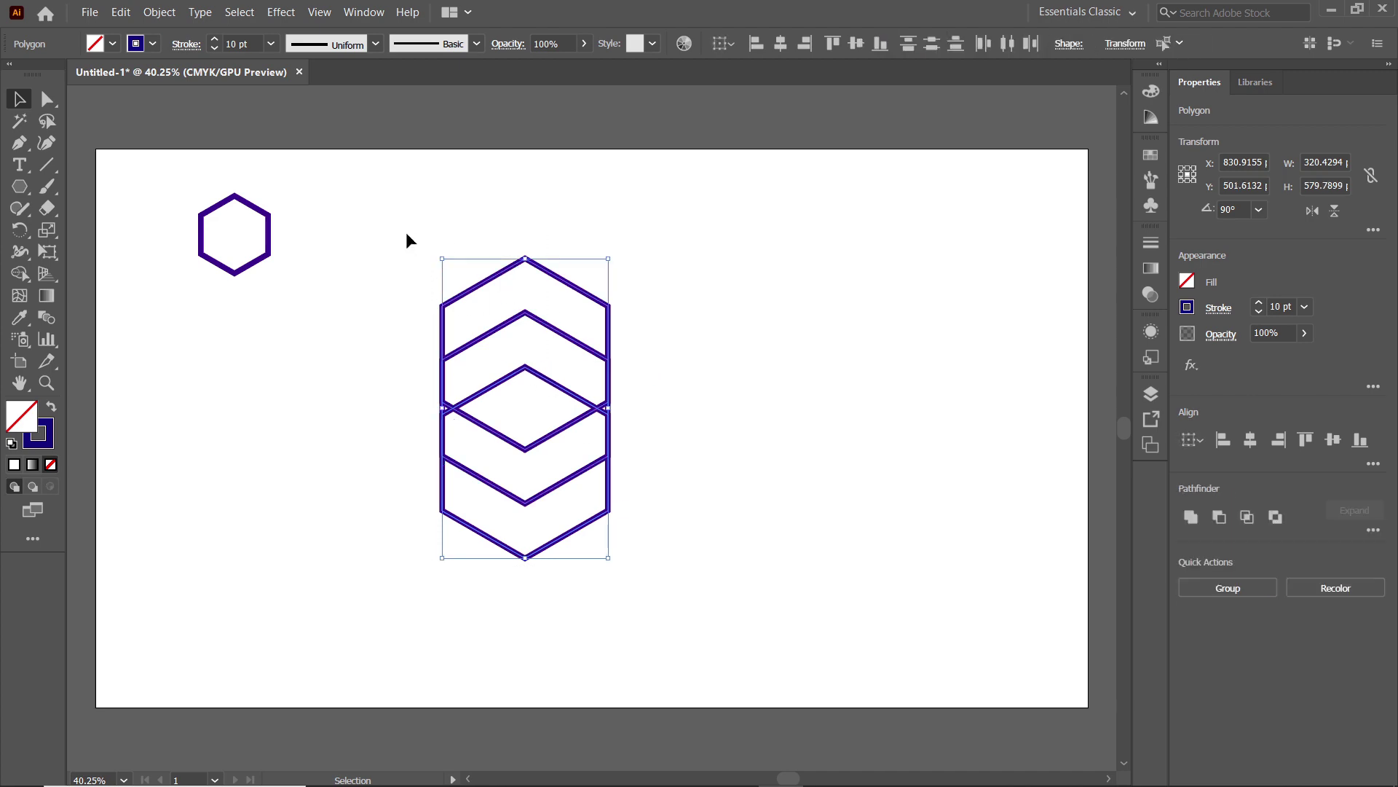
click(361, 12)
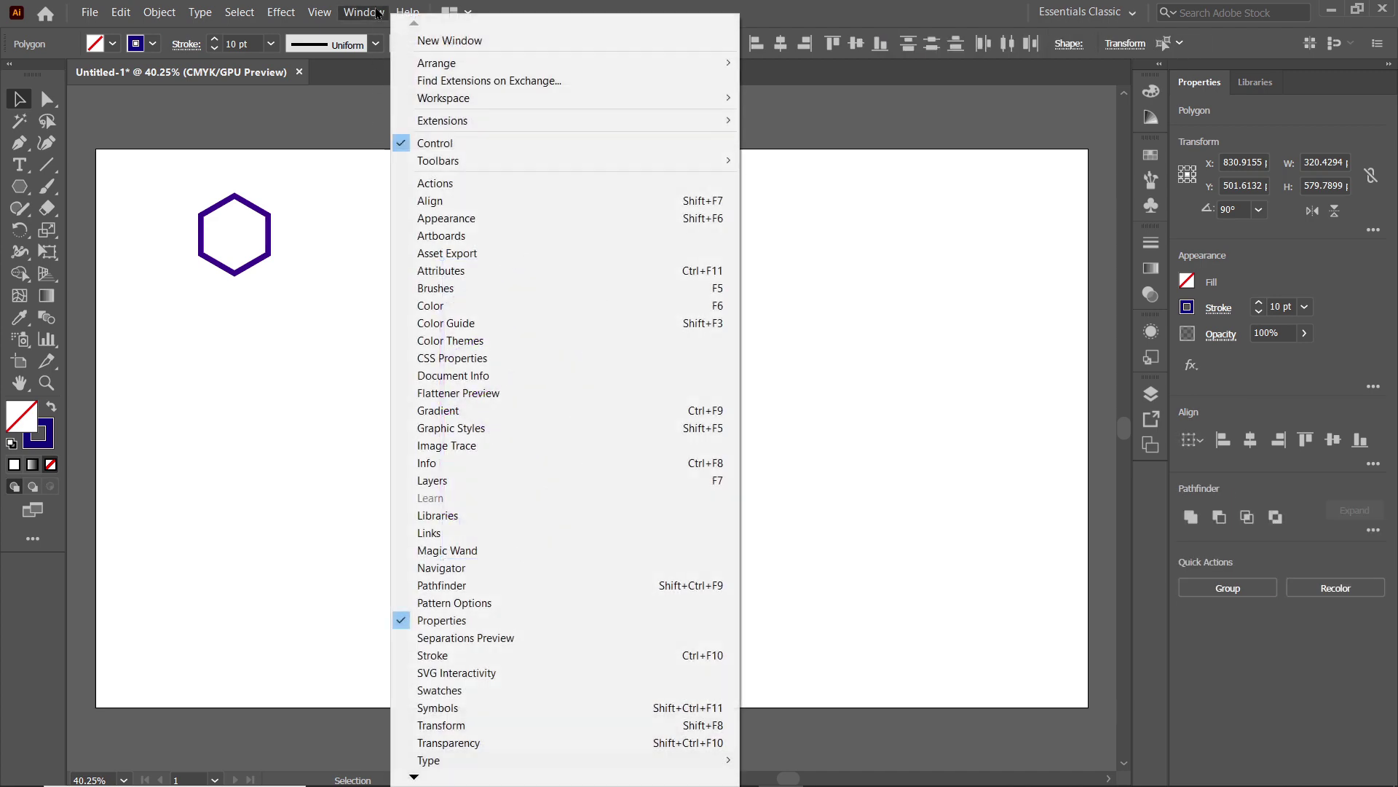
click(440, 198)
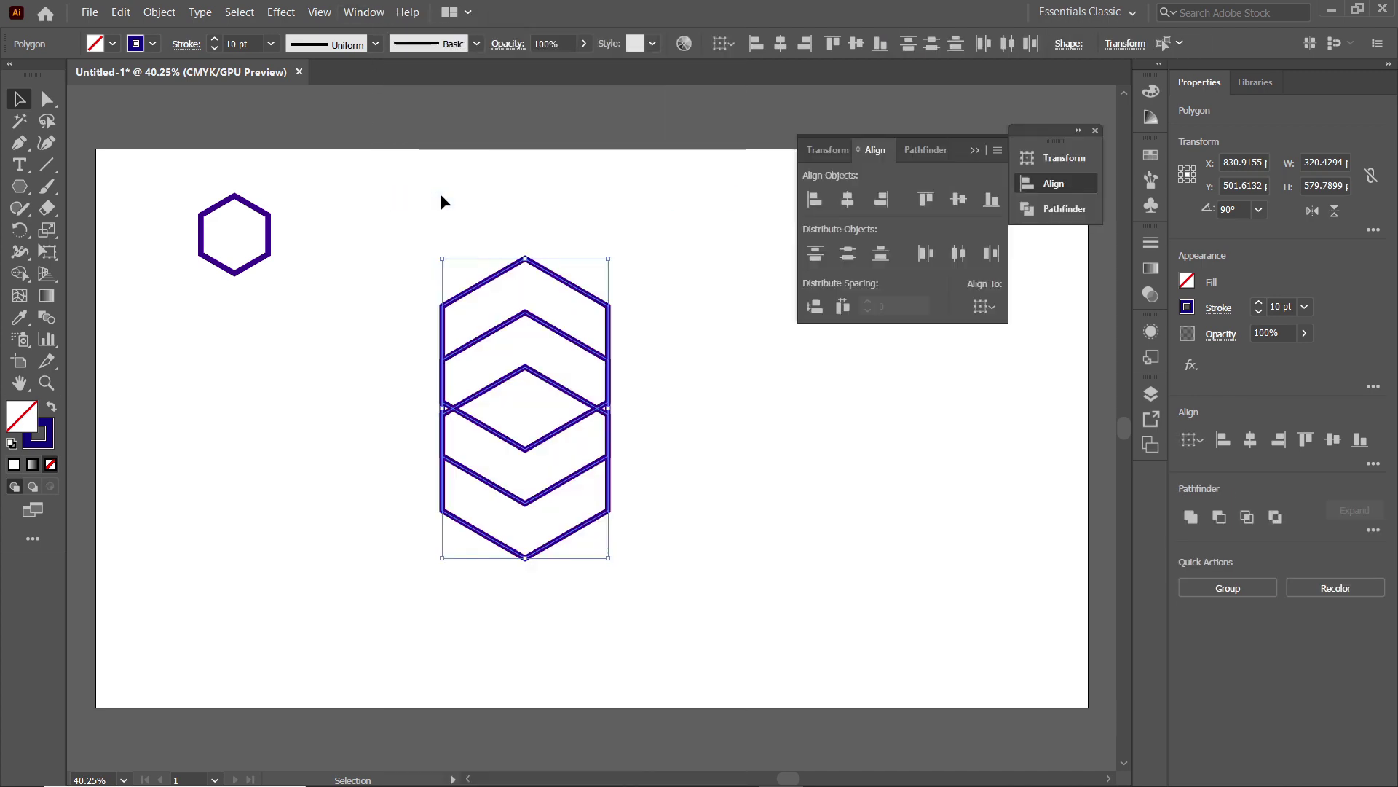
click(847, 252)
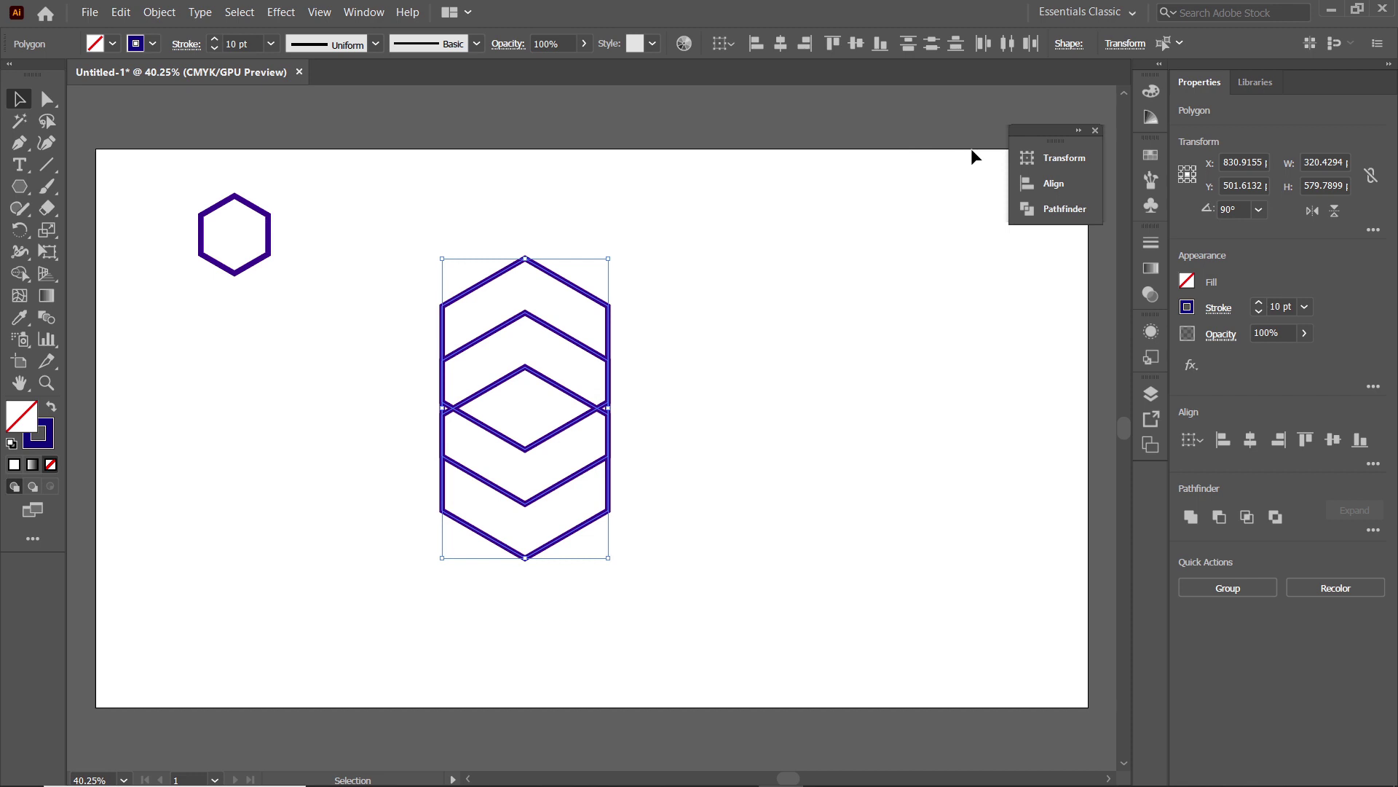
key(z)
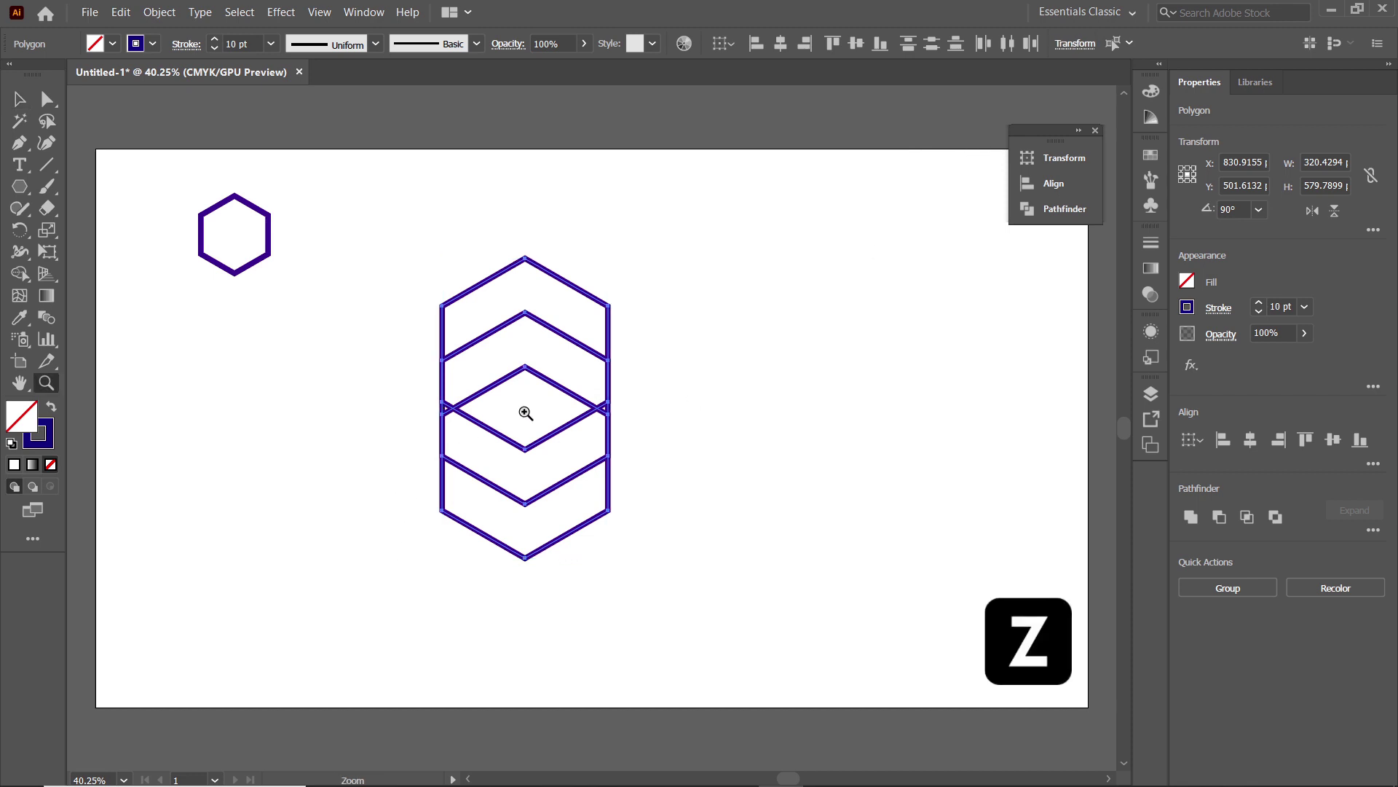
- Remove the two lower hexagon regions and bottom-left corner triangle with Shape Builder
click(528, 410)
click(528, 410)
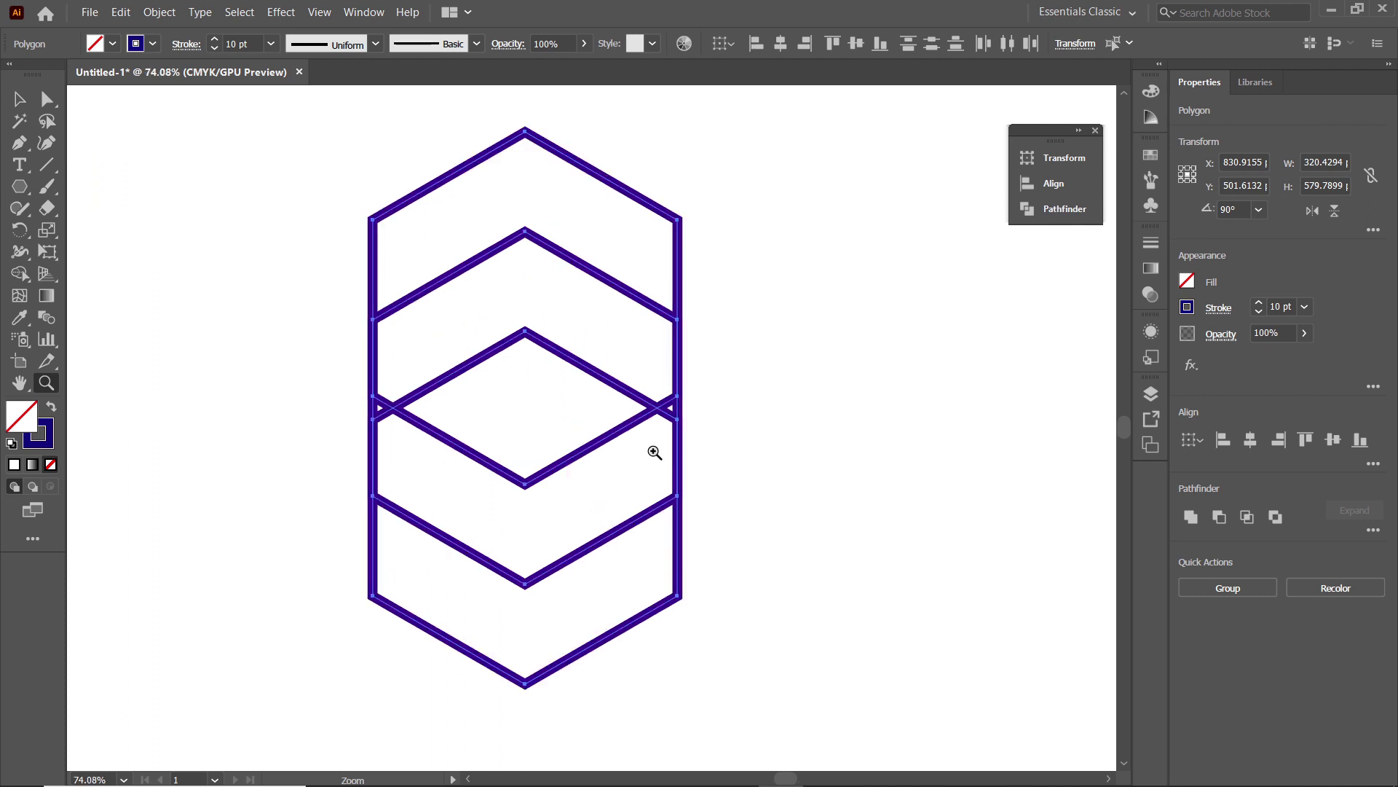
click(19, 275)
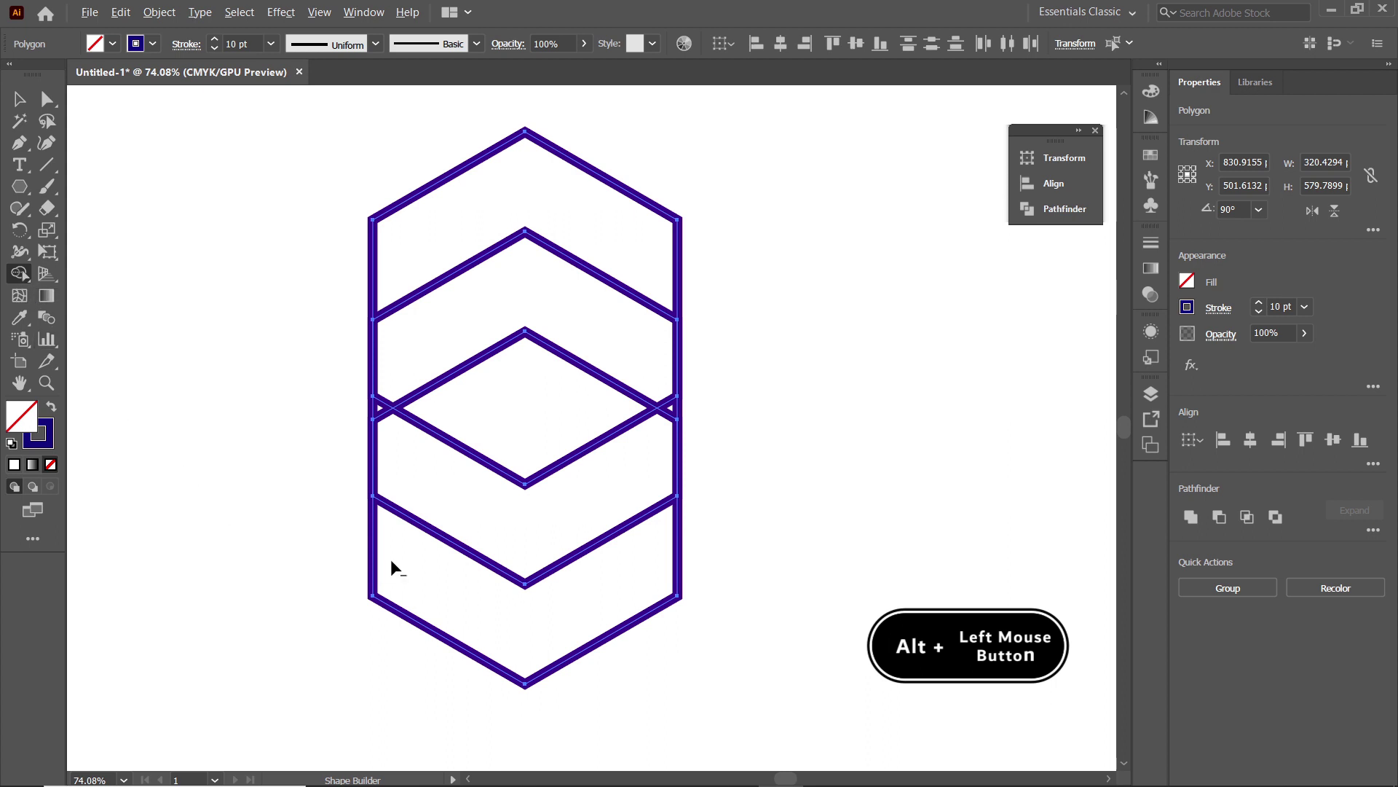
alt+click(428, 572)
alt+click(431, 501)
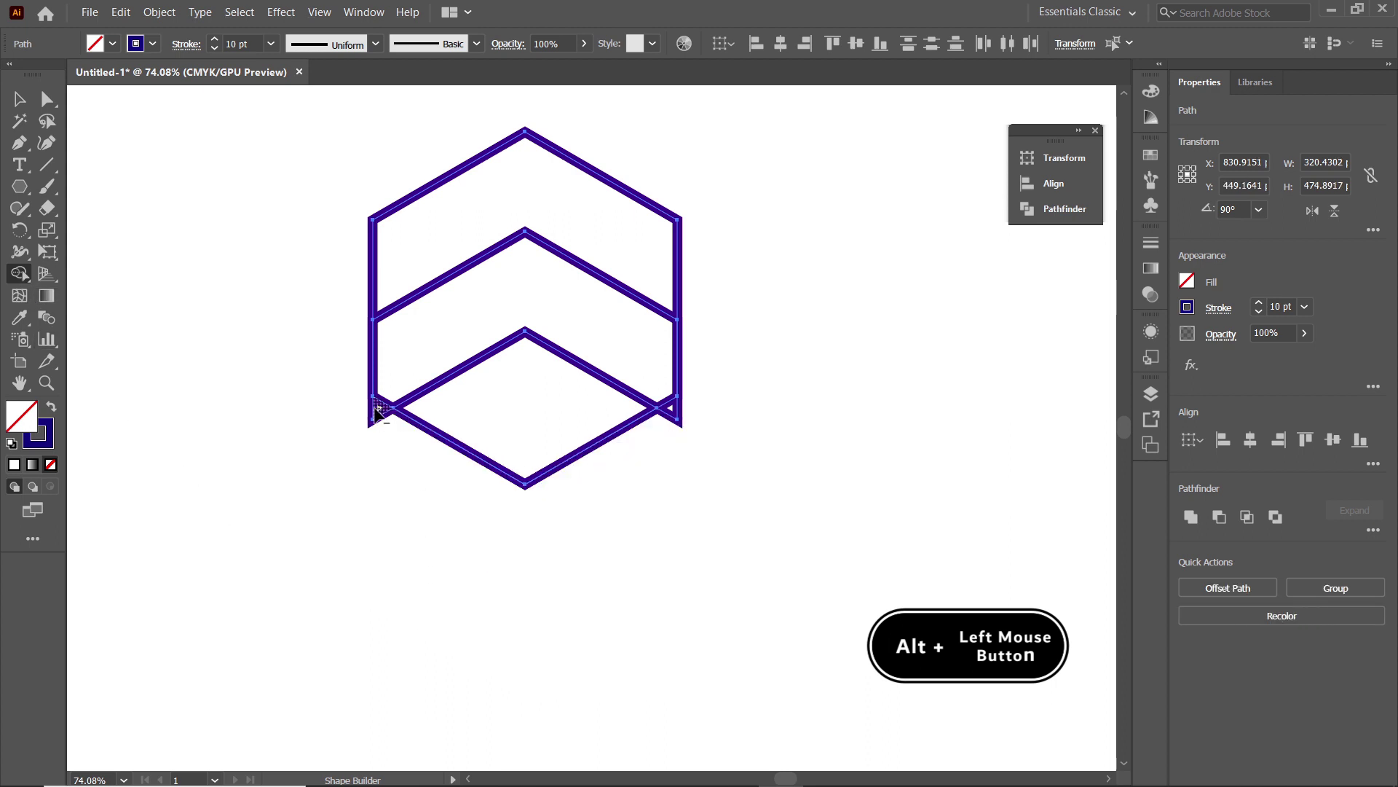
alt+click(375, 409)
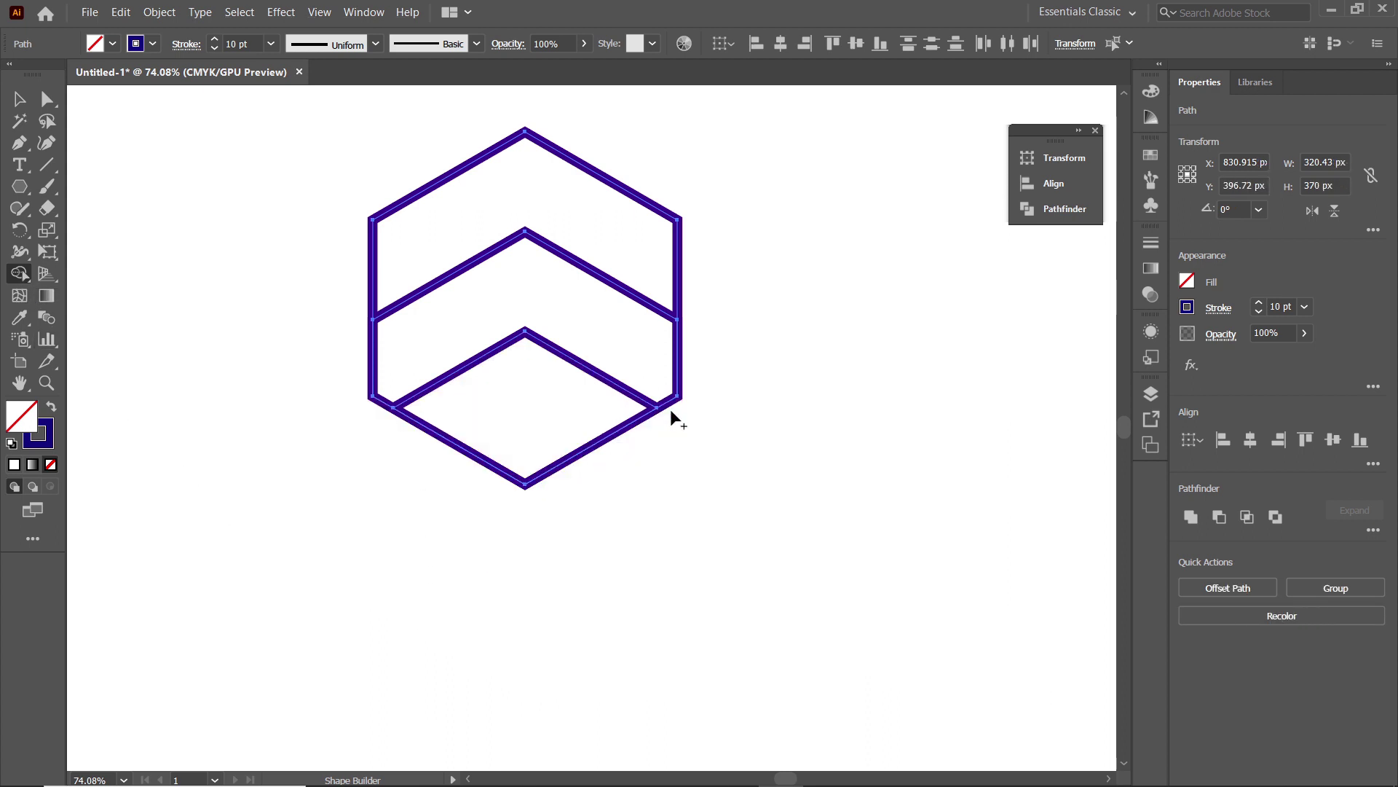
- Centre the trimmed body on the artboard and set the small hexagon on its top point
key(ctrl+0)
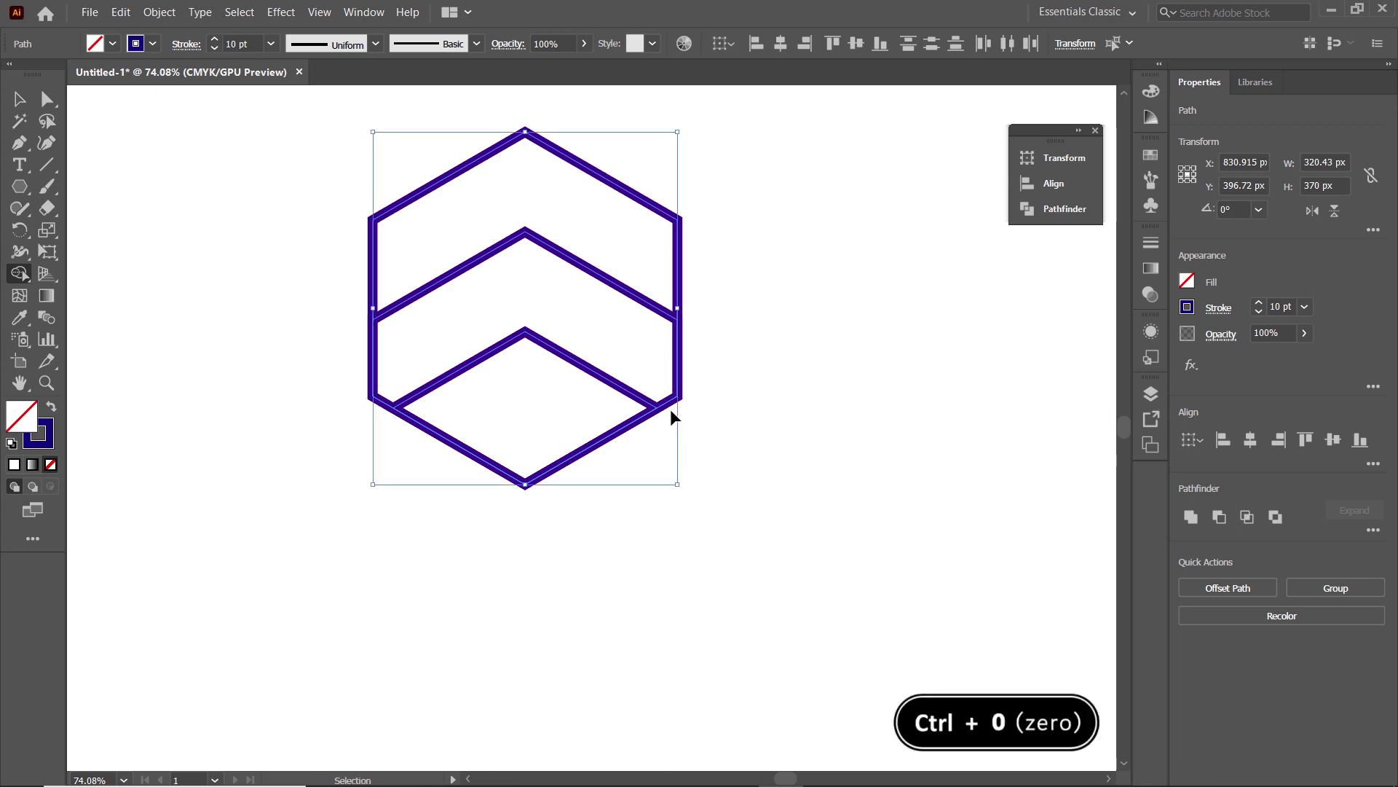
click(19, 99)
drag(555, 269, 575, 384)
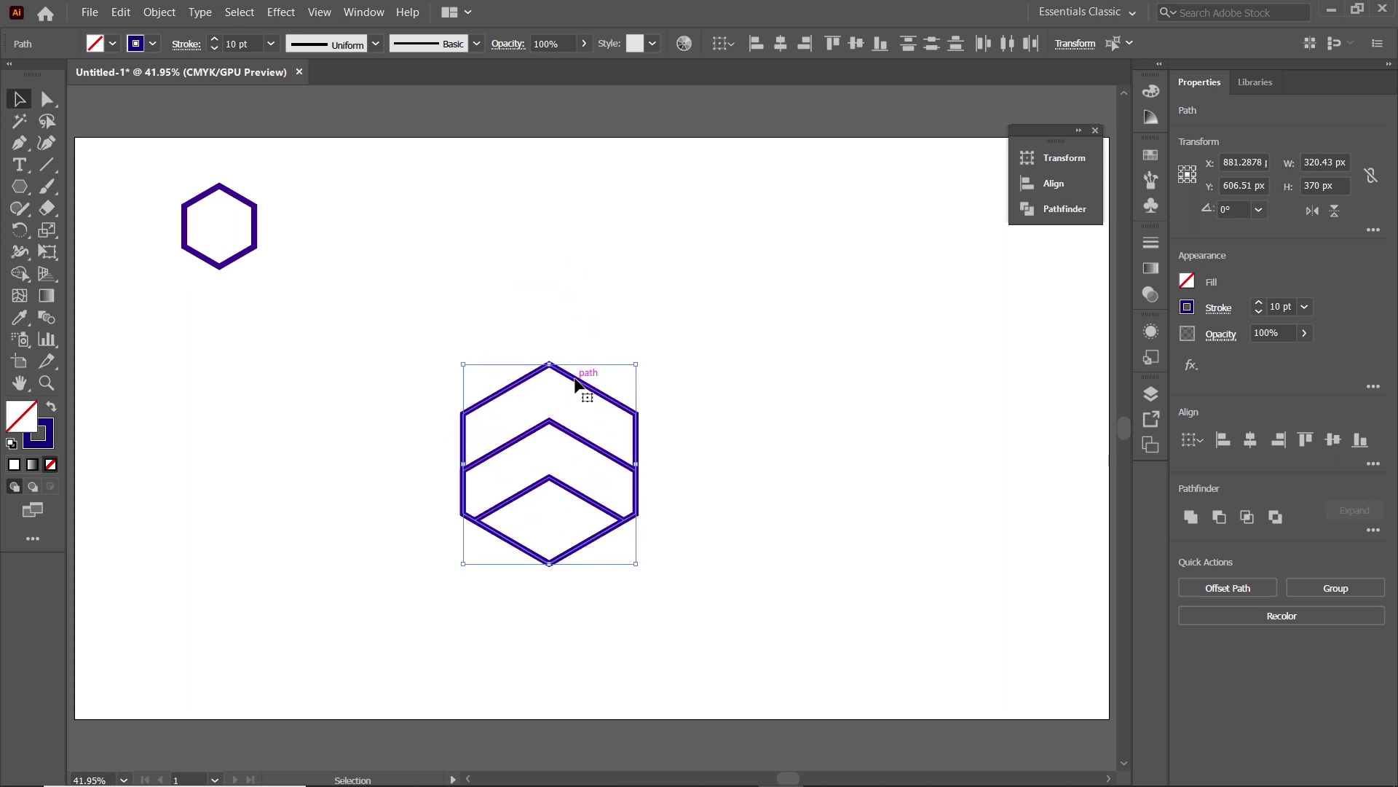
drag(238, 264, 567, 358)
- Draw a 265 px line at 0° and move it to the small hexagon's junction
click(57, 169)
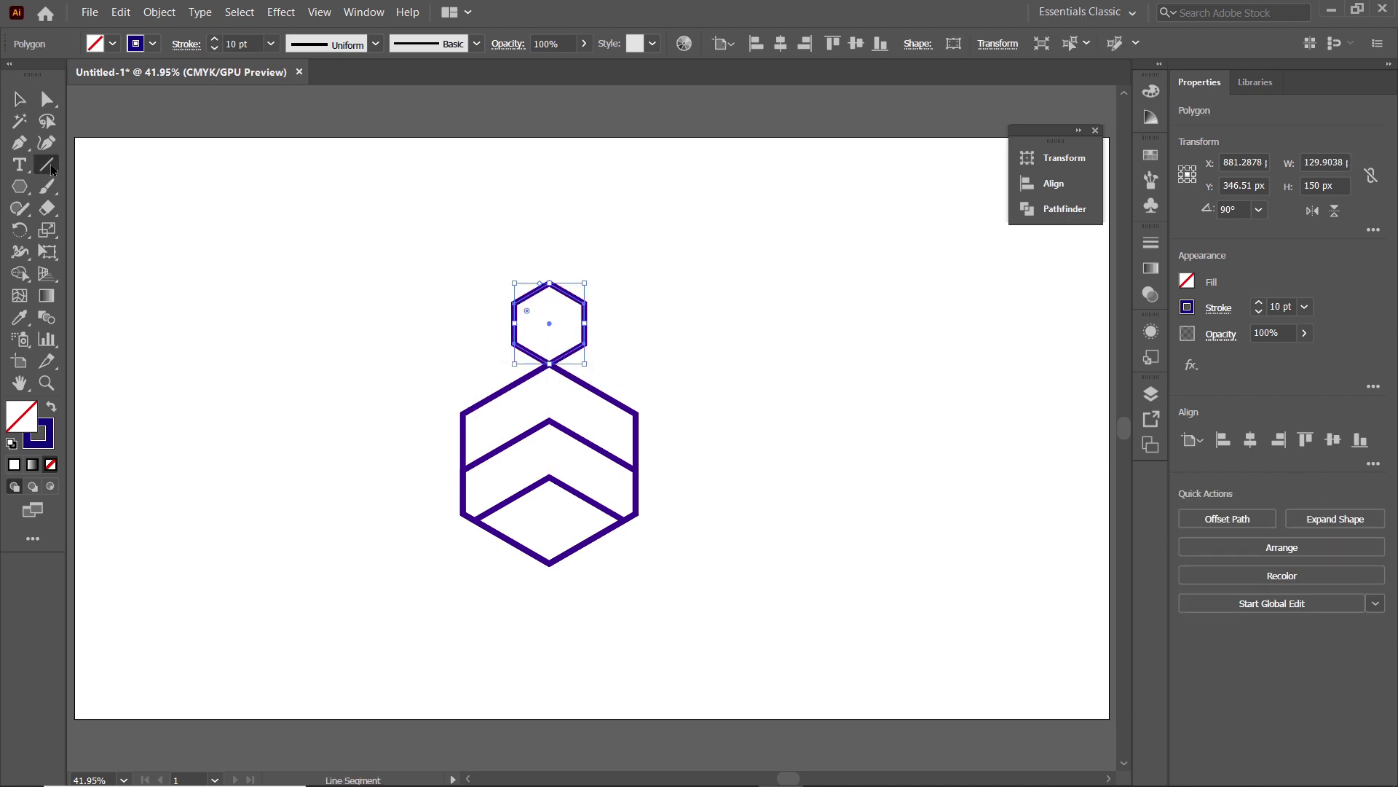
click(800, 286)
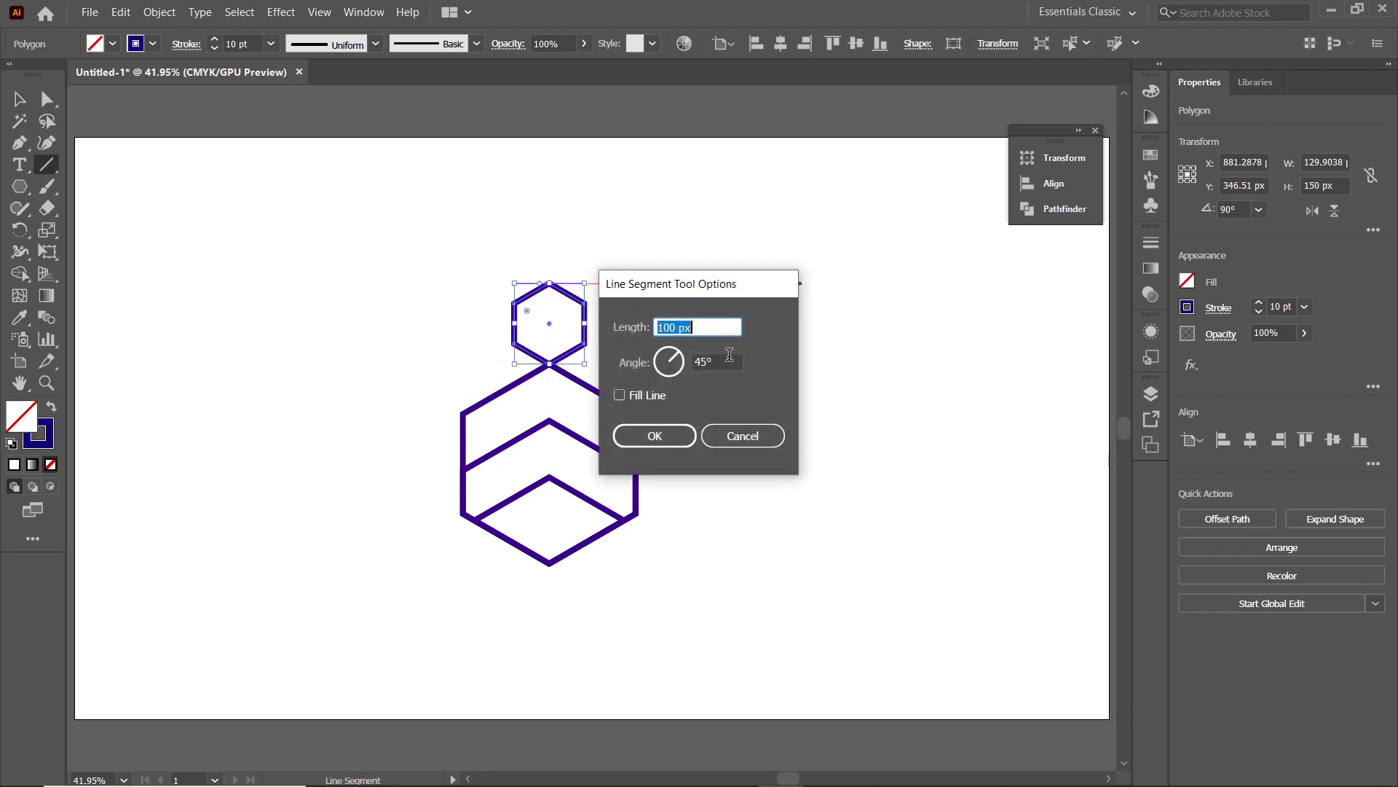
key(Tab)
text(0)
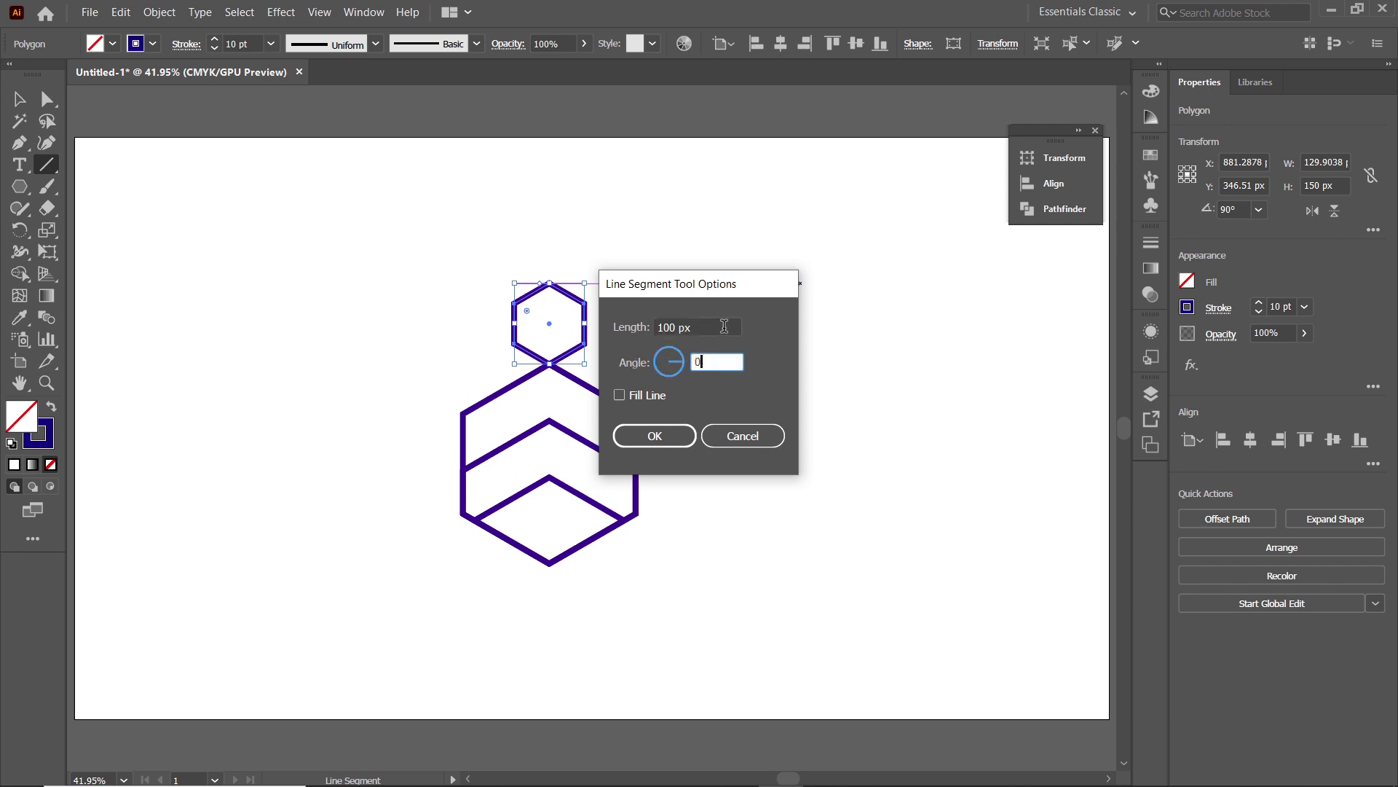
key(shift+Tab)
text(2)
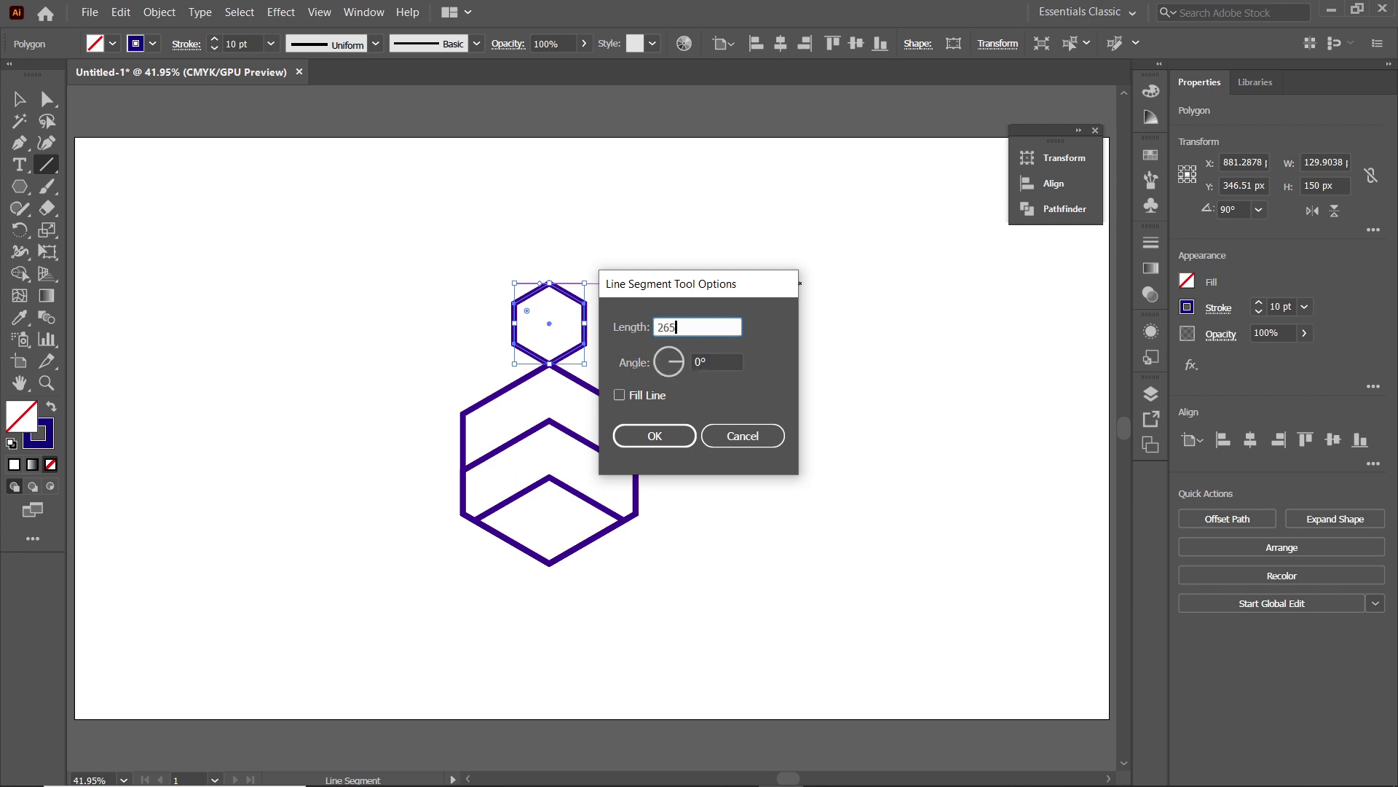
click(655, 435)
key(v)
drag(837, 282, 576, 371)
- Start a circle by bringing up the Ellipse tool's exact size settings
click(18, 188)
drag(19, 191, 75, 235)
click(746, 295)
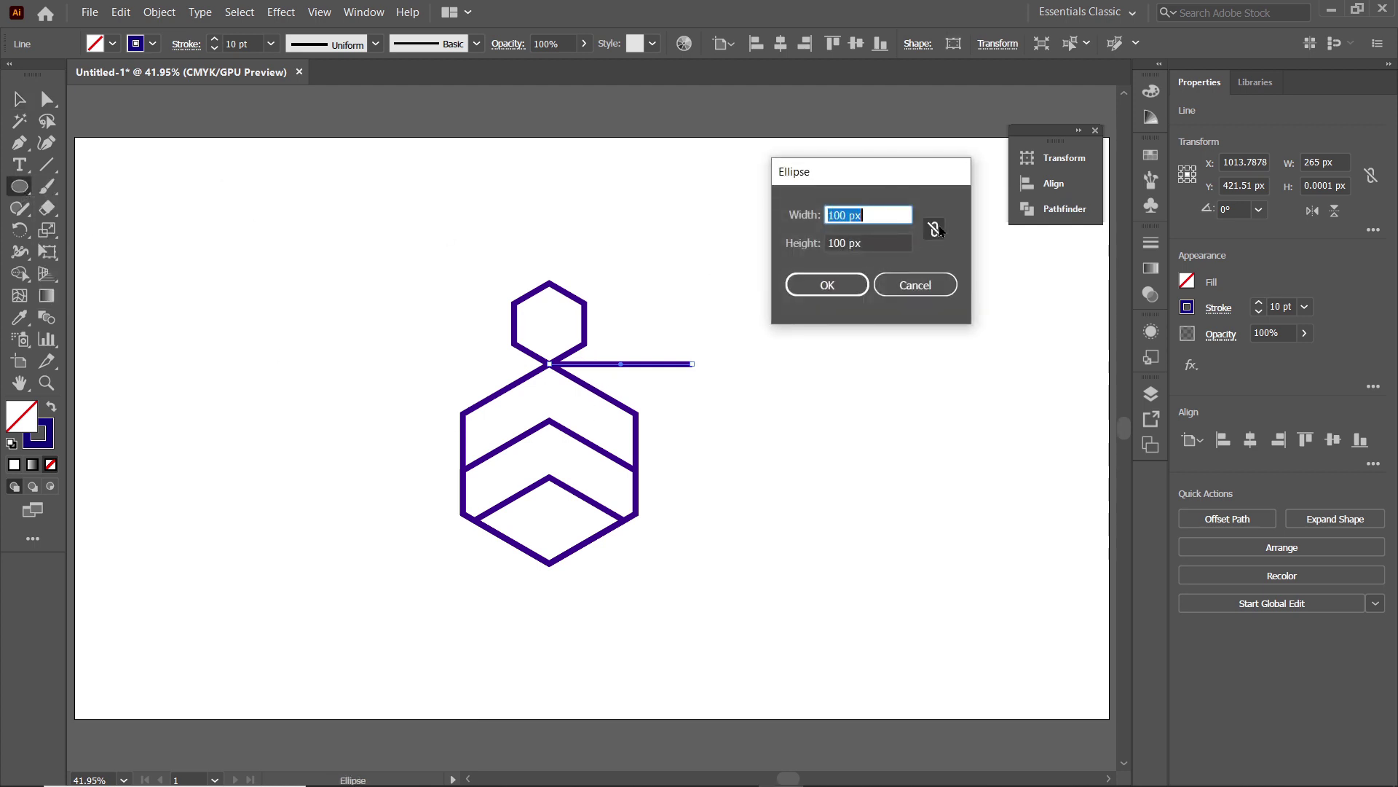
- Create a 245 px circle centred on the line's end, then delete the line
click(936, 229)
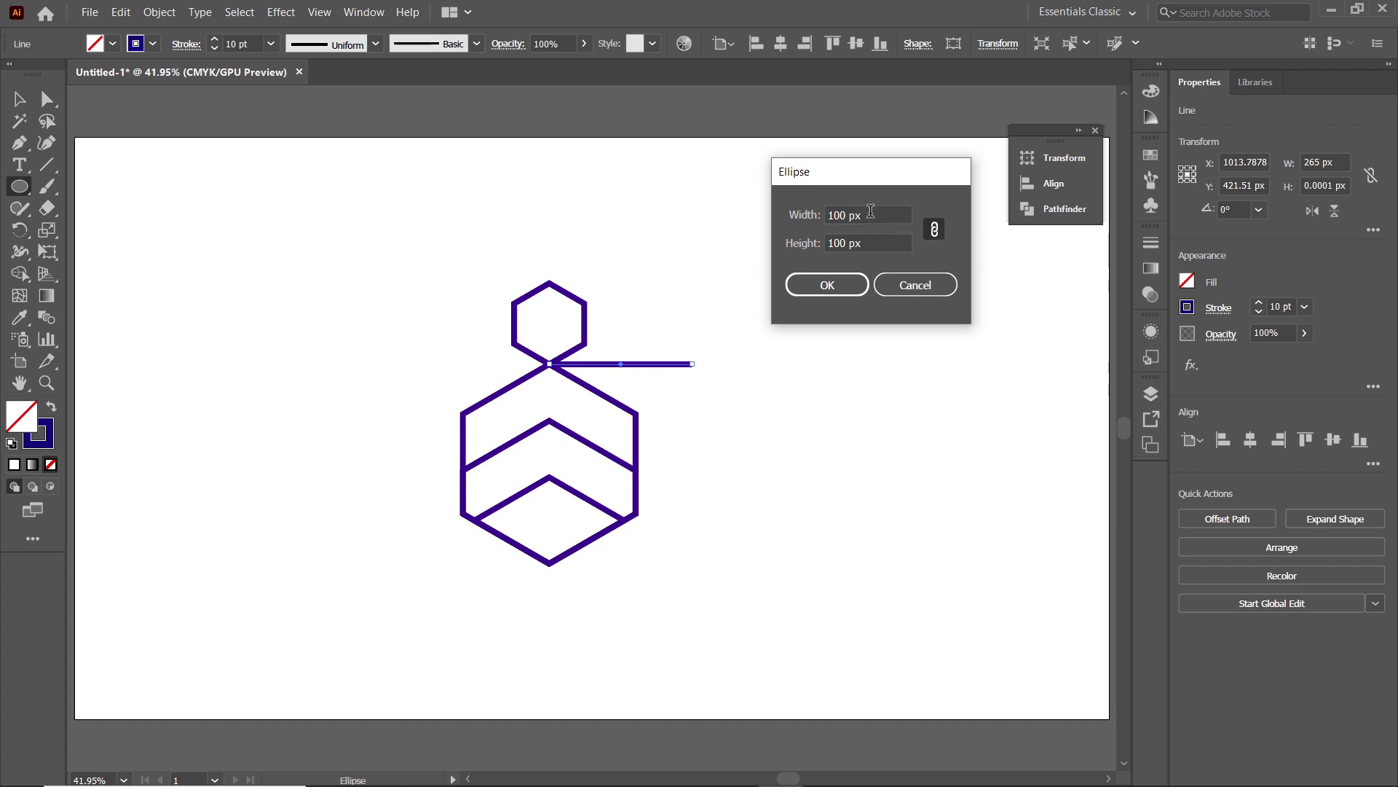
click(871, 211)
text(245)
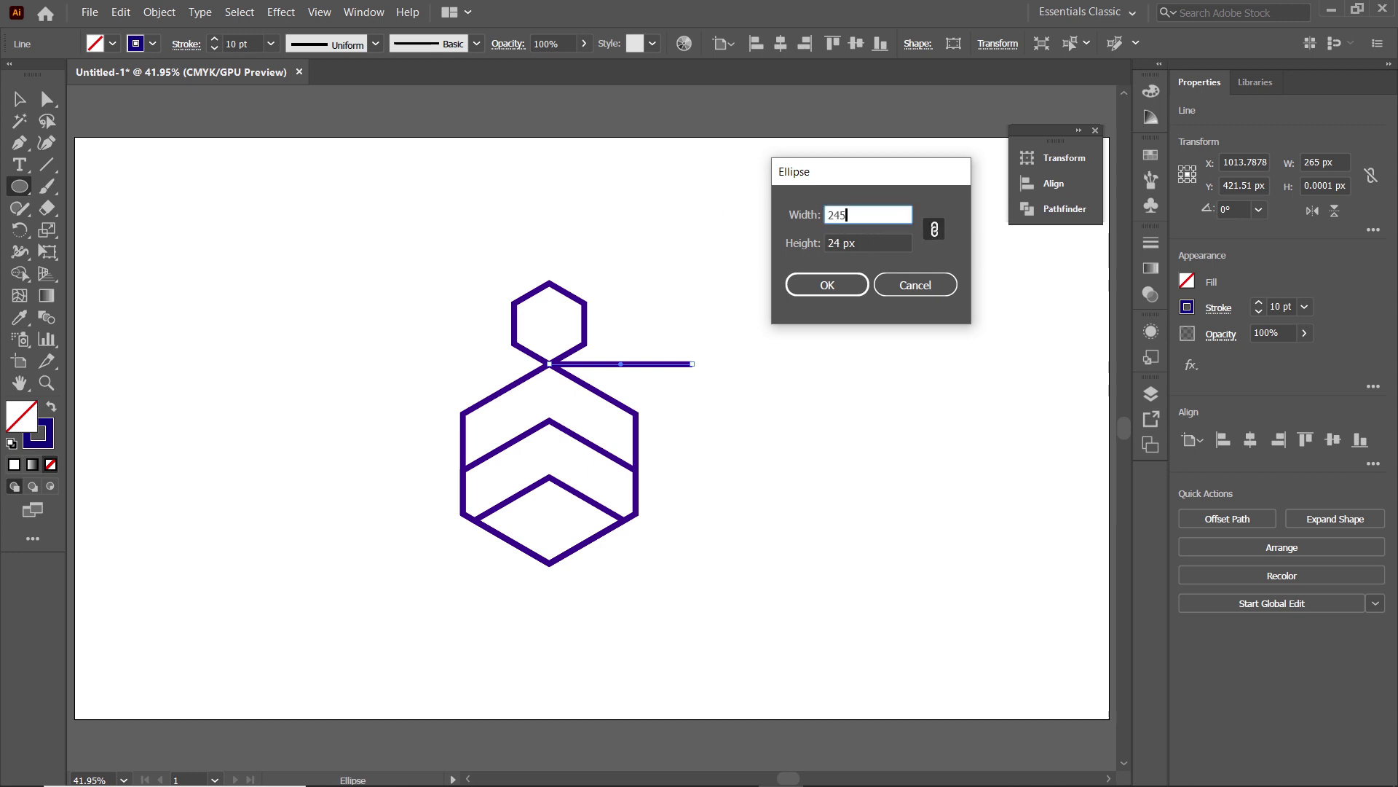
click(810, 284)
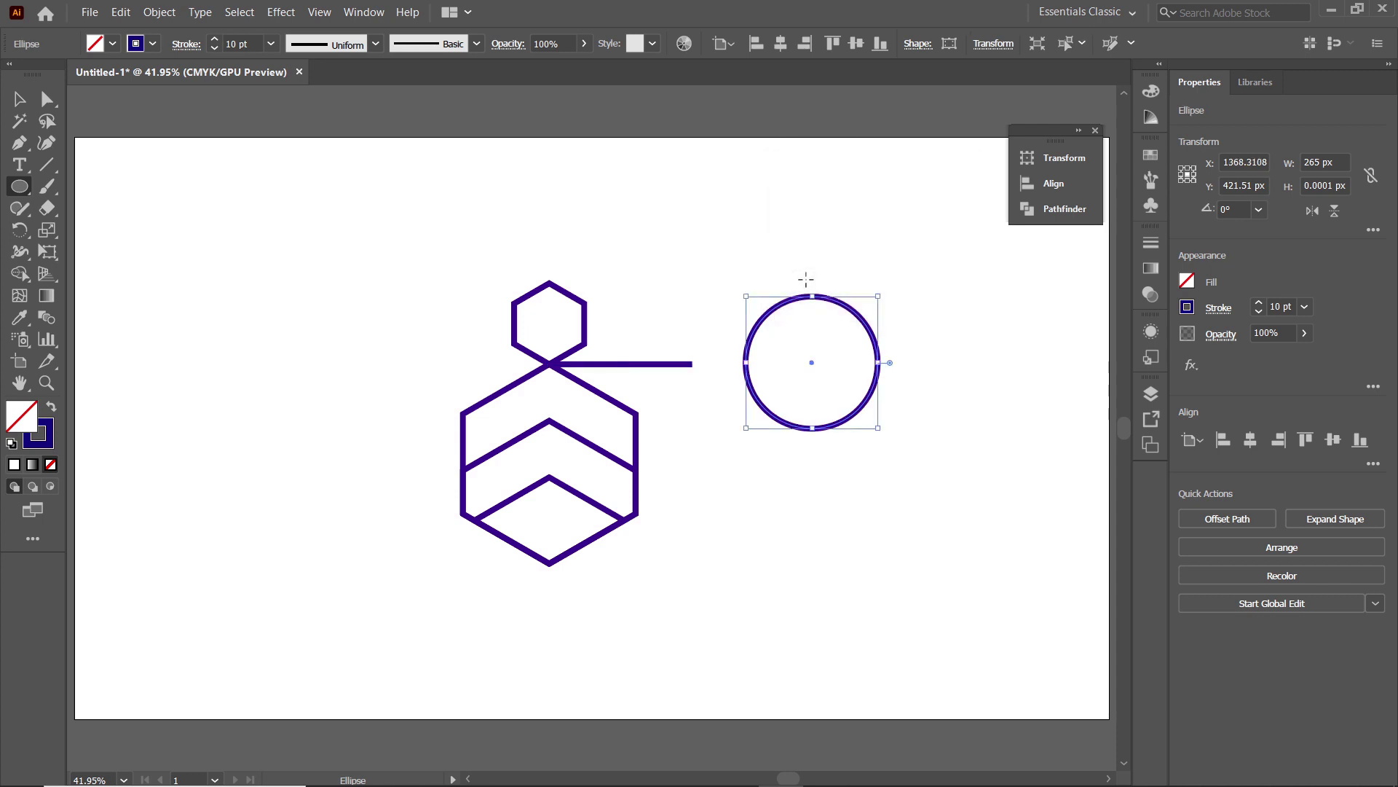
key(v)
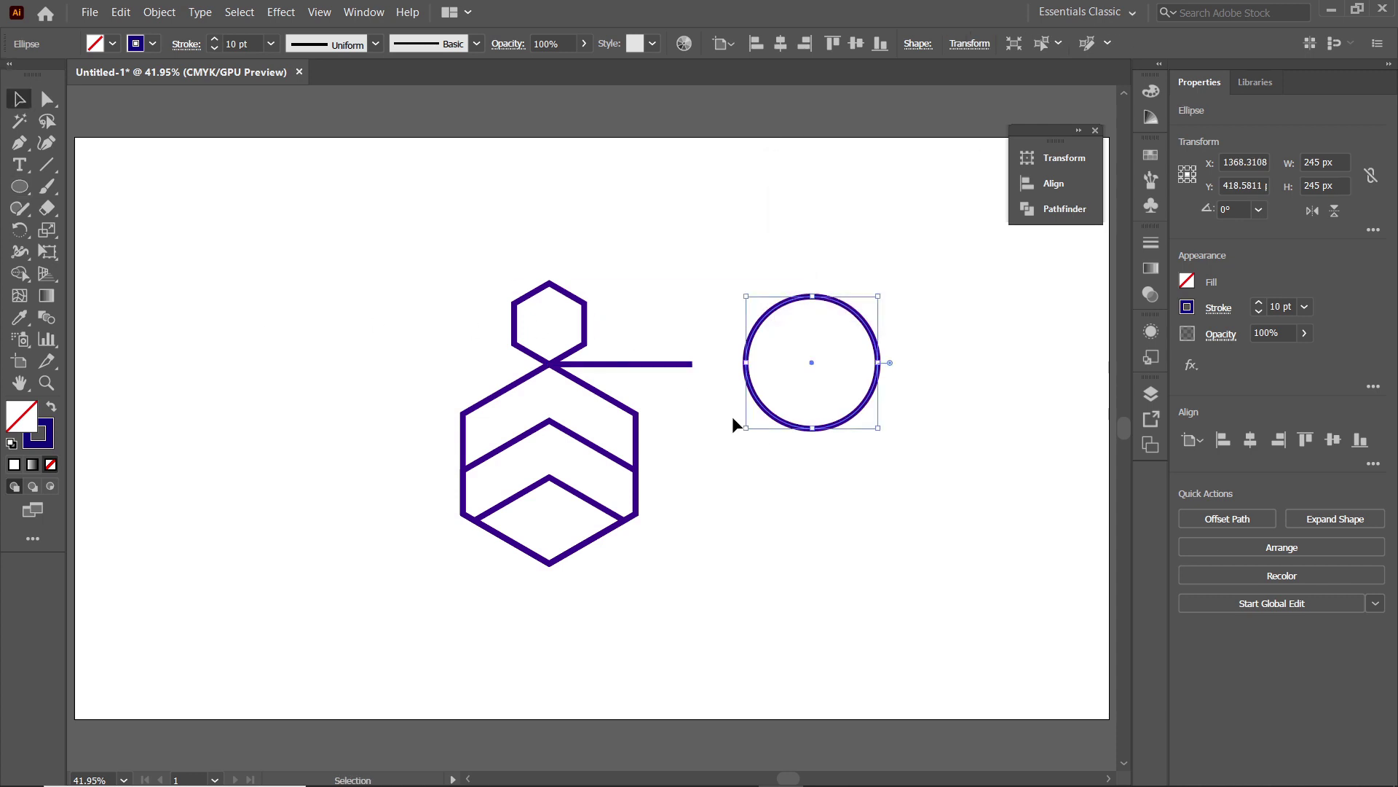
drag(774, 419, 653, 421)
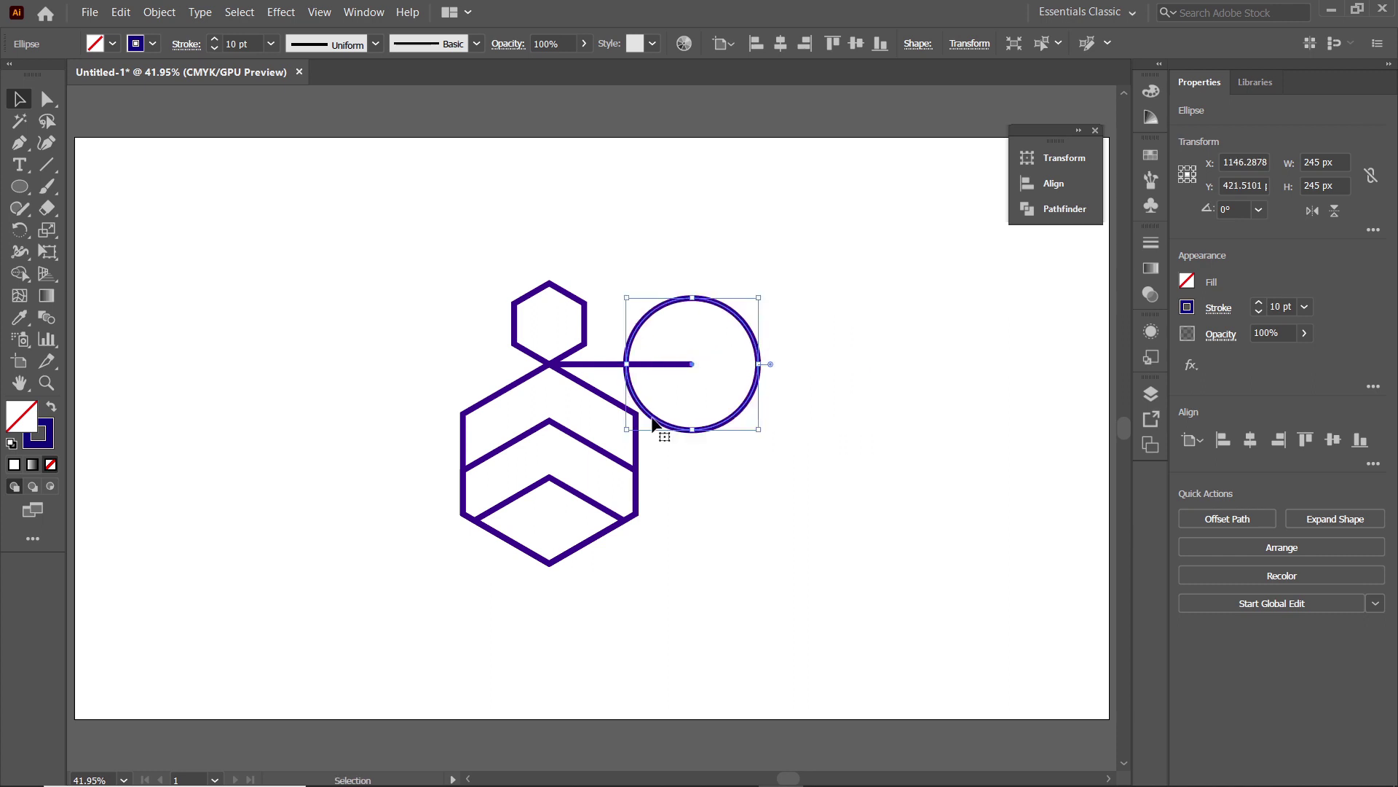
click(669, 364)
key(Delete)
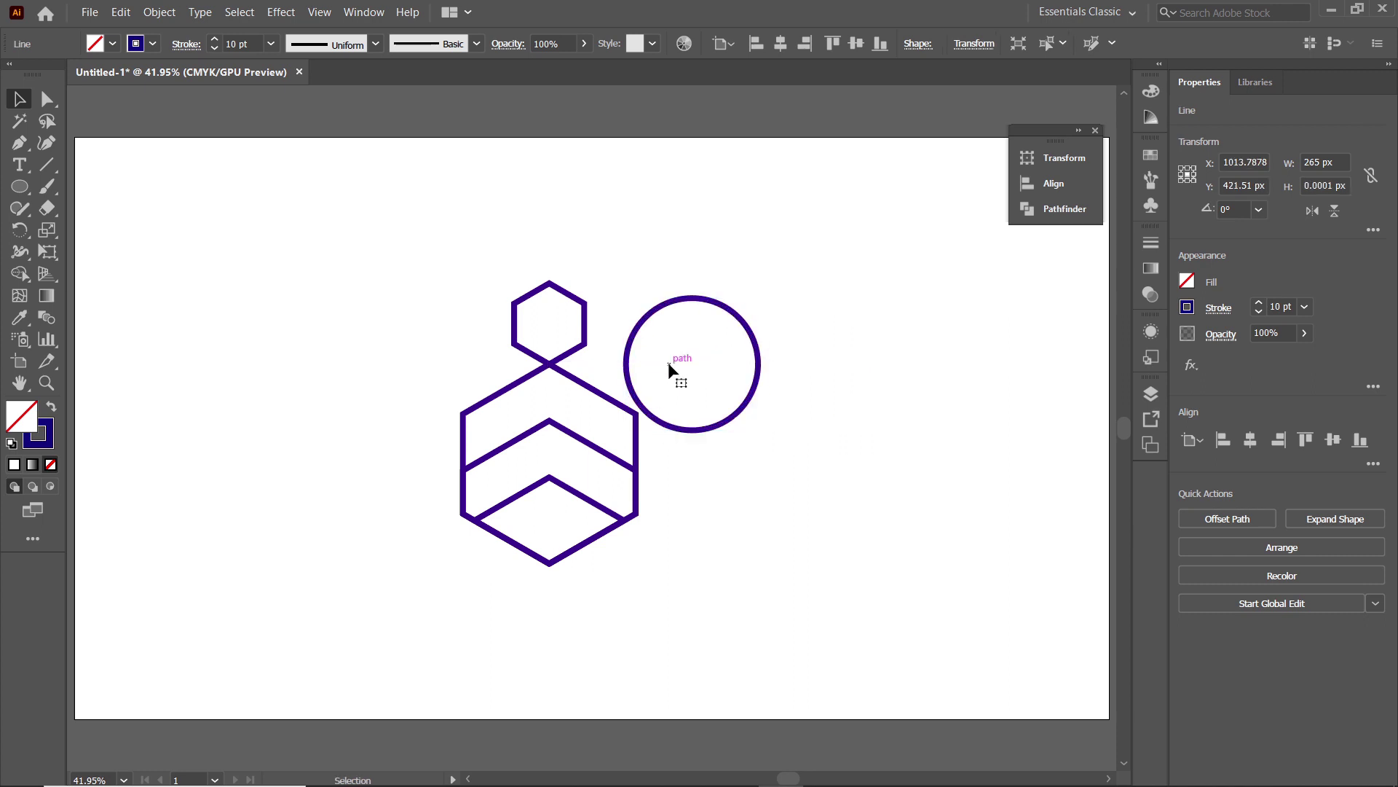
- Pull the circle's left anchor to the hexagon junction and reshape both curves into a teardrop
key(z)
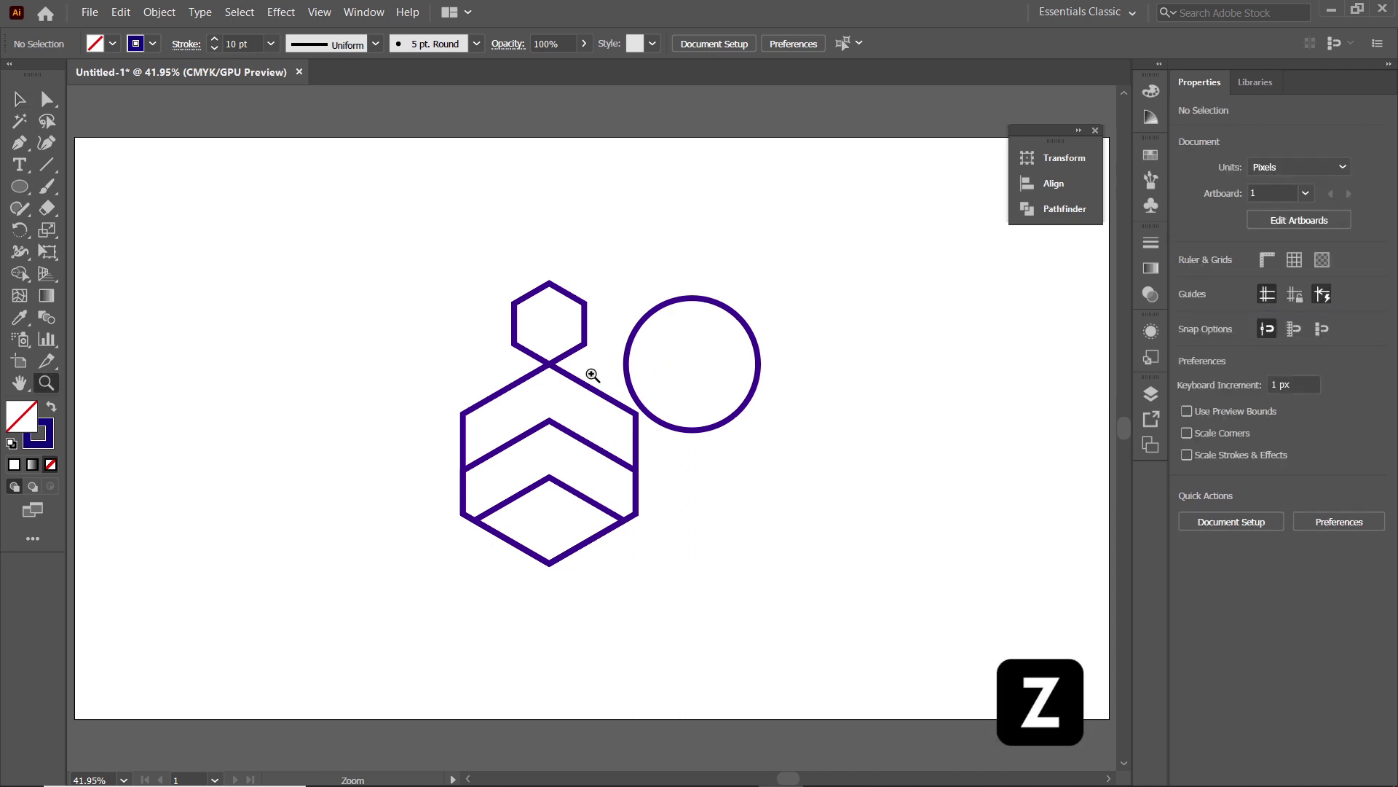
drag(569, 375, 777, 505)
click(47, 101)
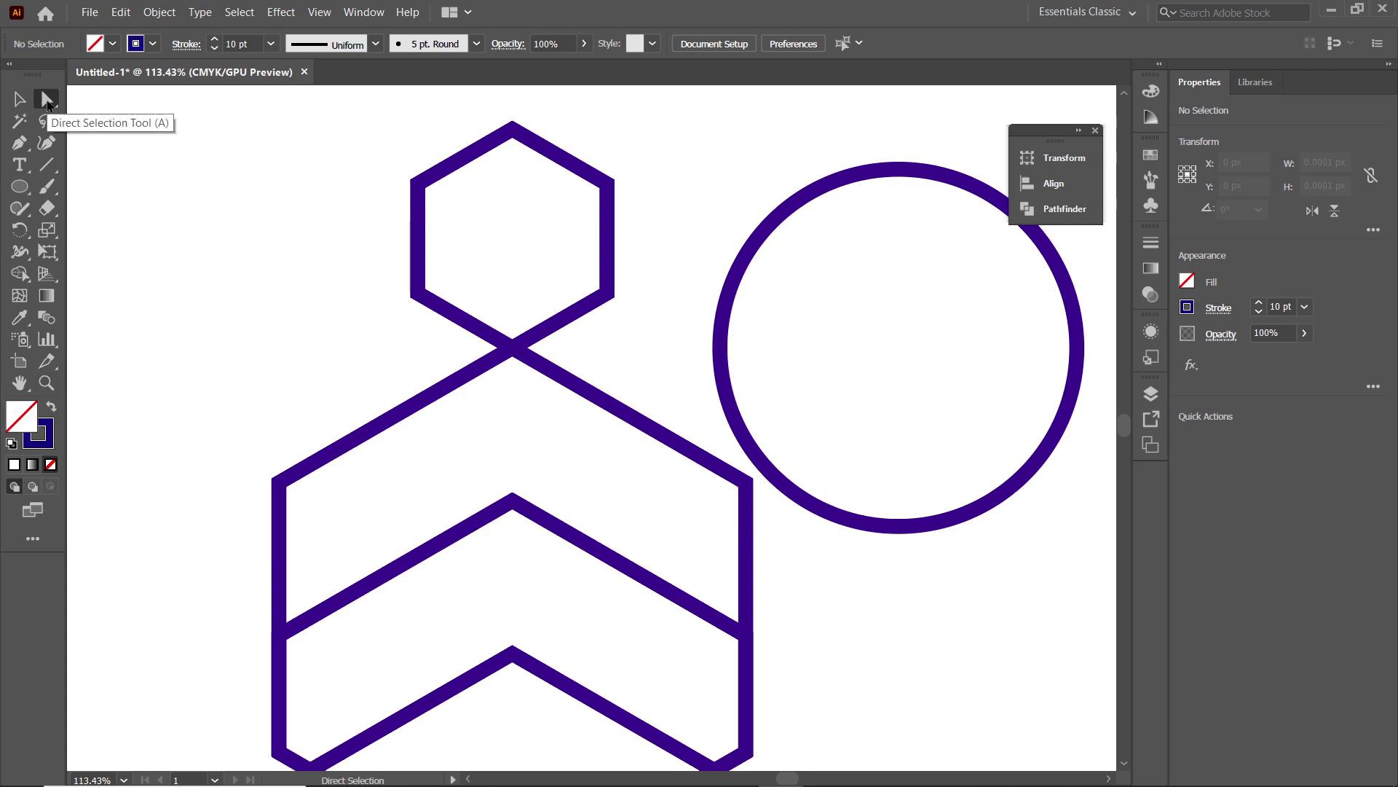
click(741, 270)
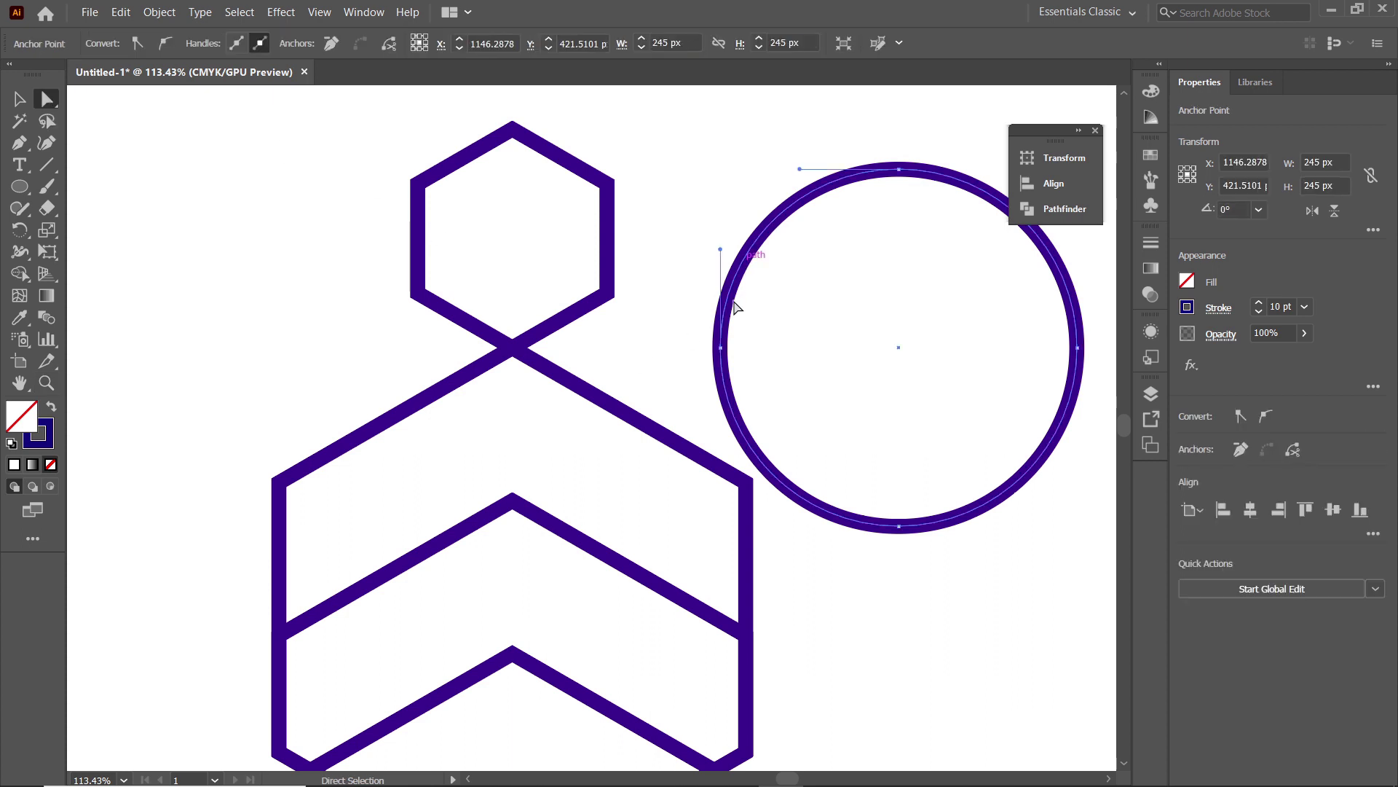
drag(767, 312, 677, 390)
drag(719, 347, 513, 356)
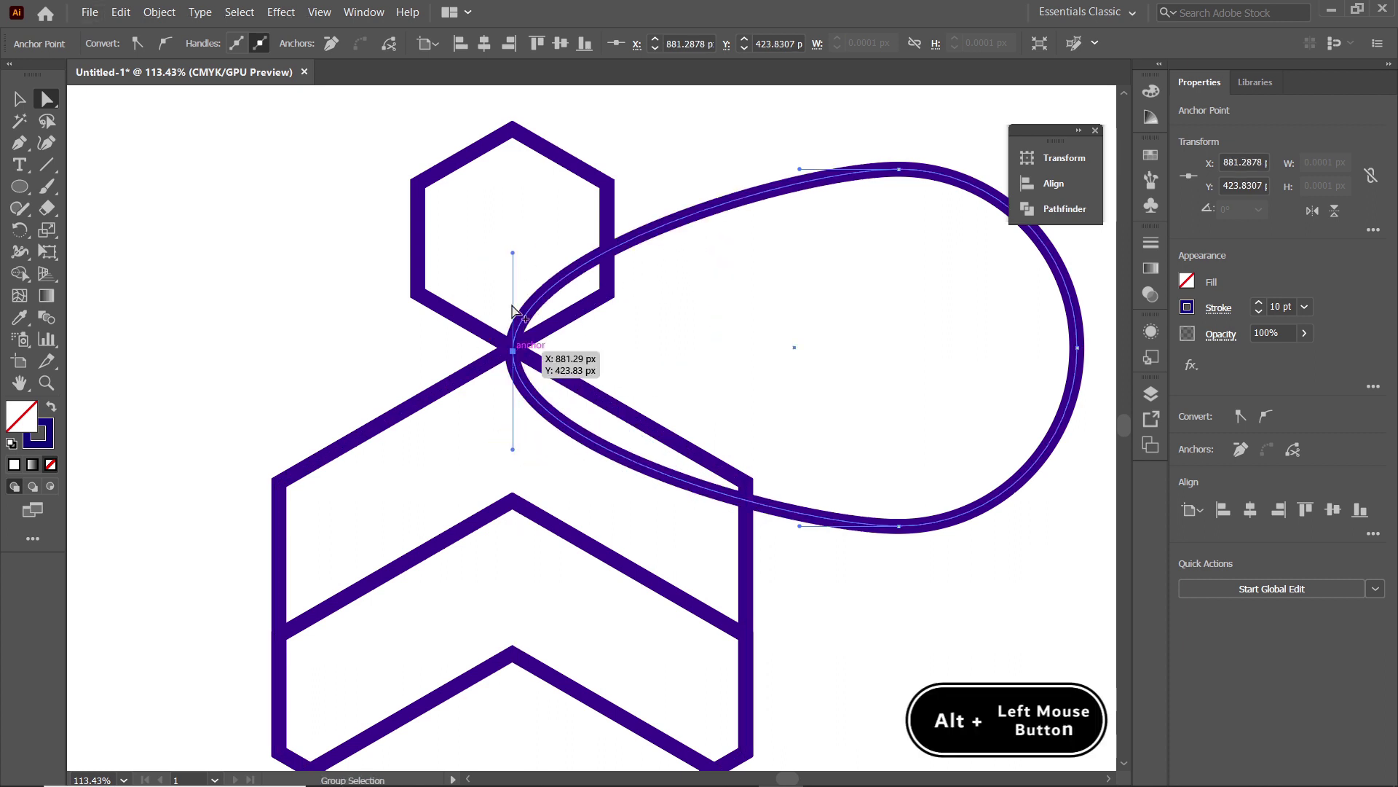
drag(513, 252, 617, 278)
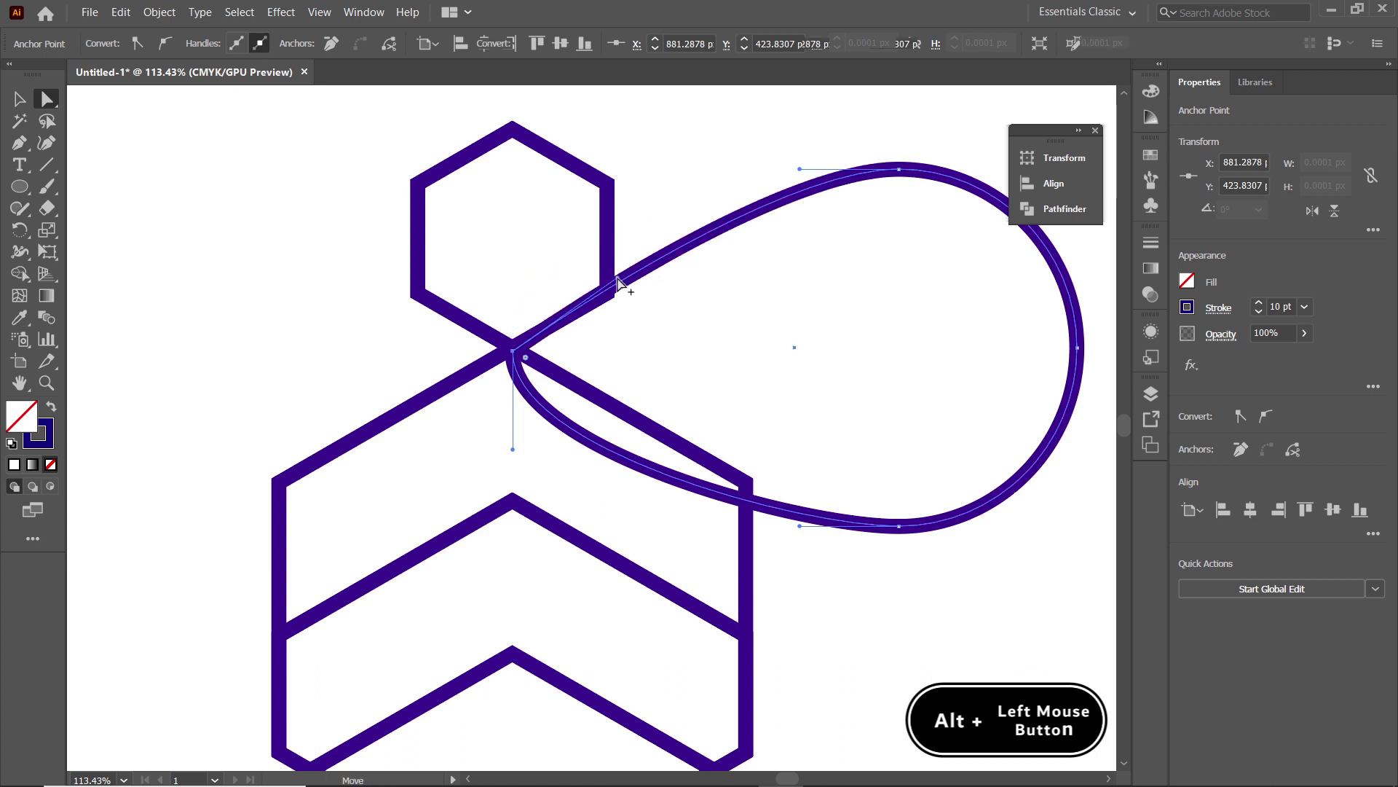
drag(513, 450, 621, 413)
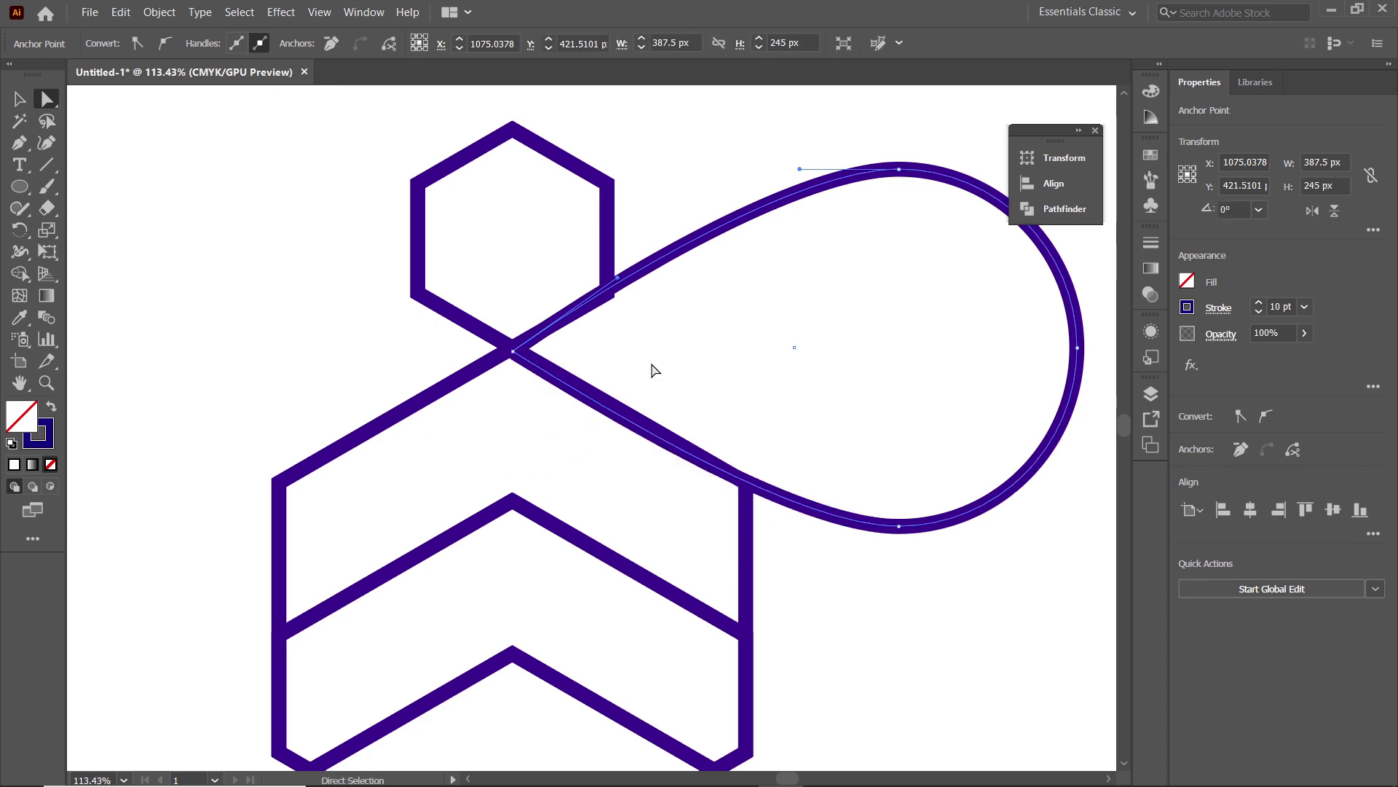
drag(1080, 315, 718, 320)
- Duplicate the wing, reflect it vertically and move the copy to the left side
key(v)
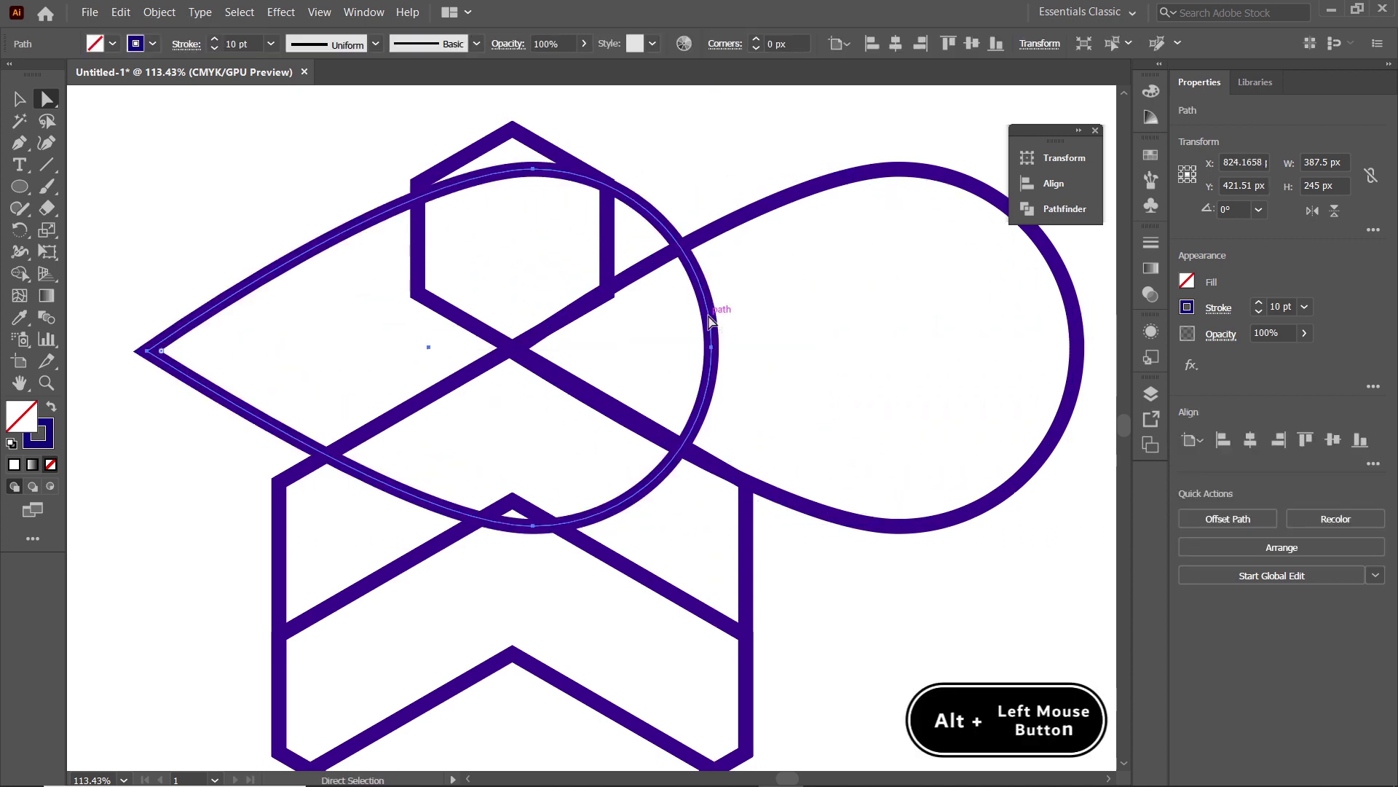
drag(20, 230, 45, 247)
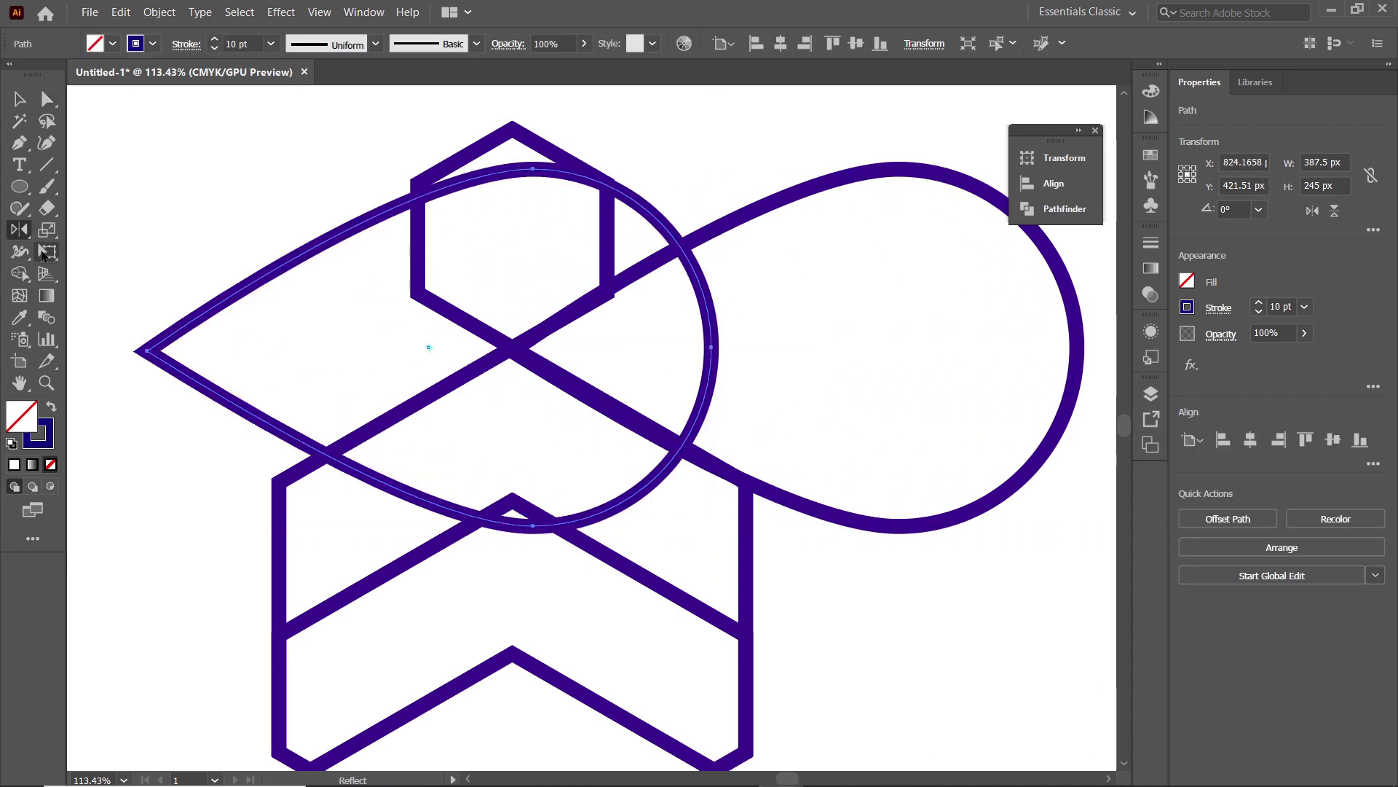
double_click(19, 230)
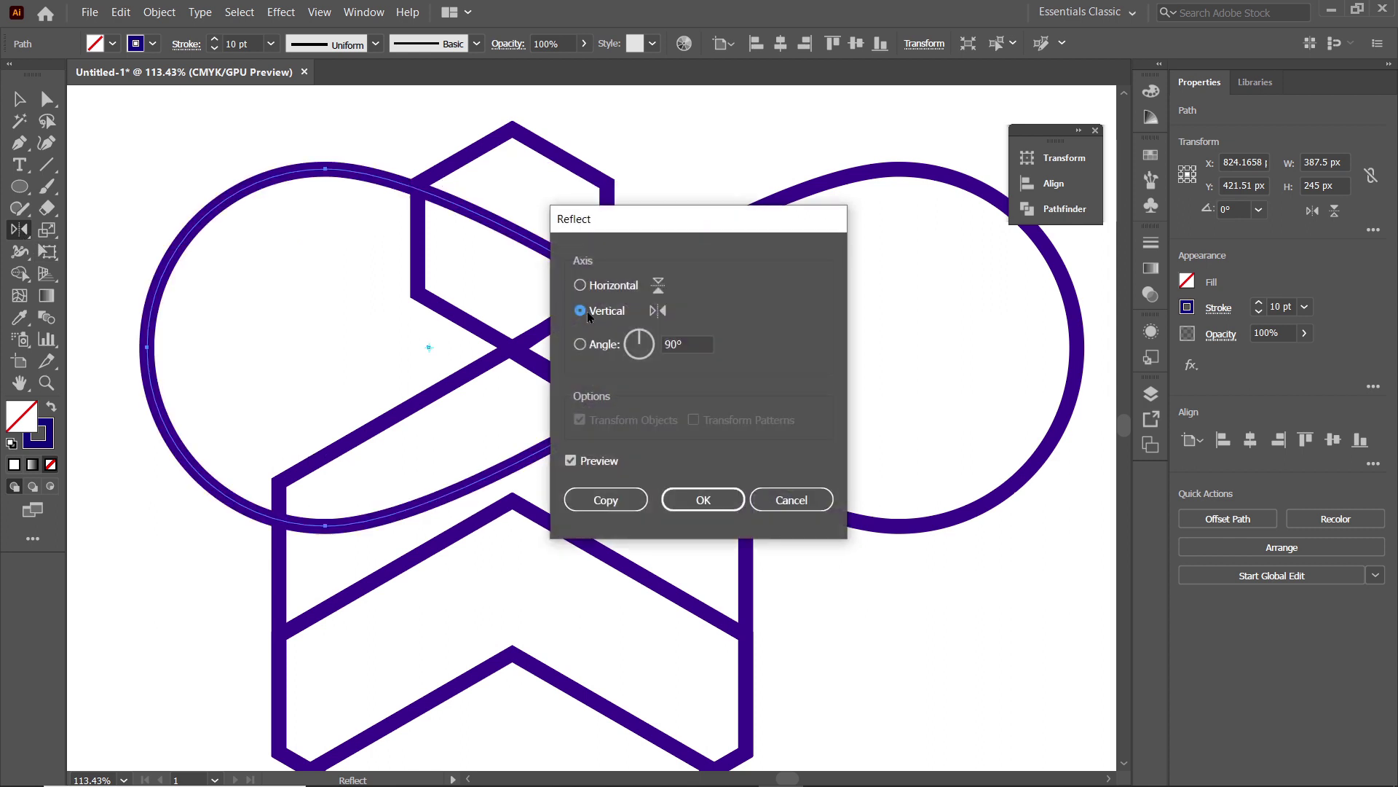
click(703, 500)
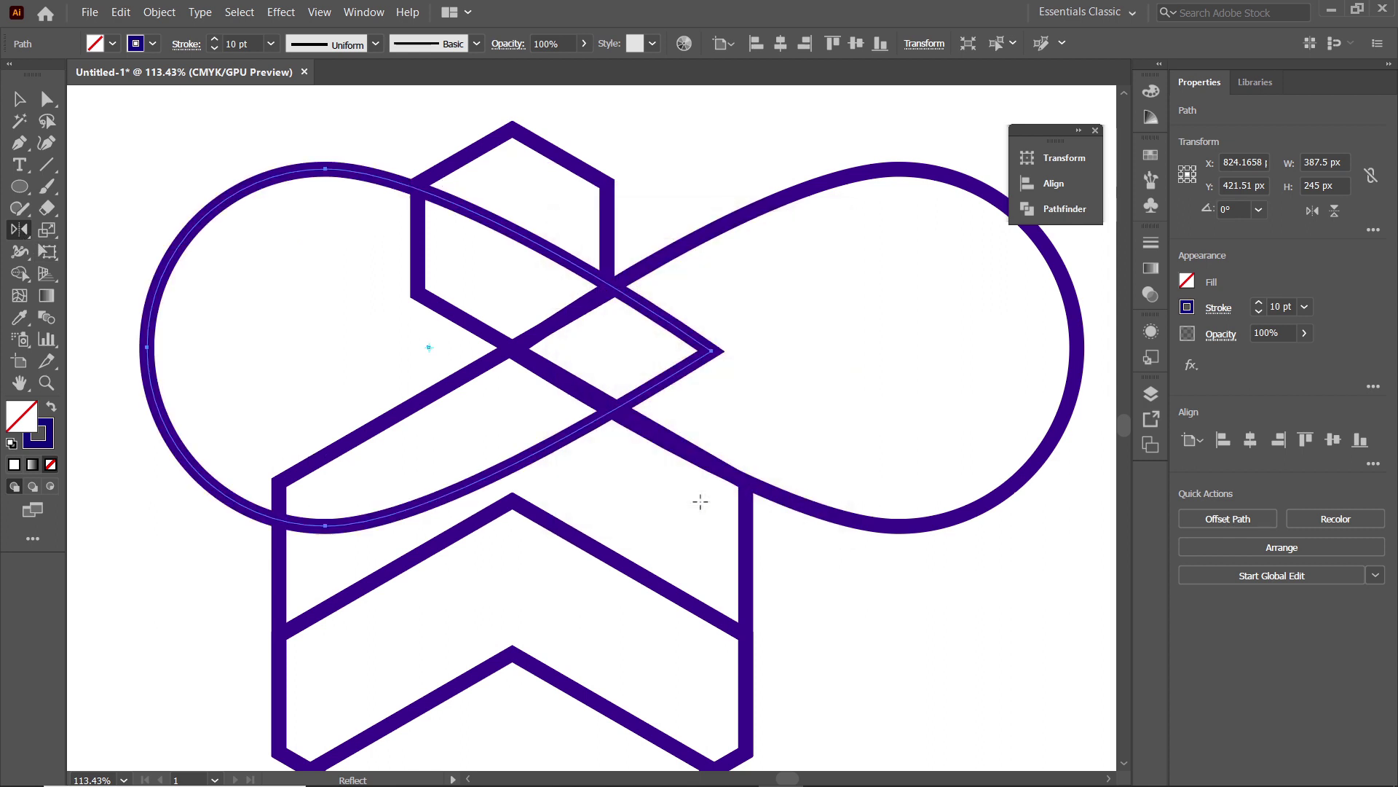
click(20, 99)
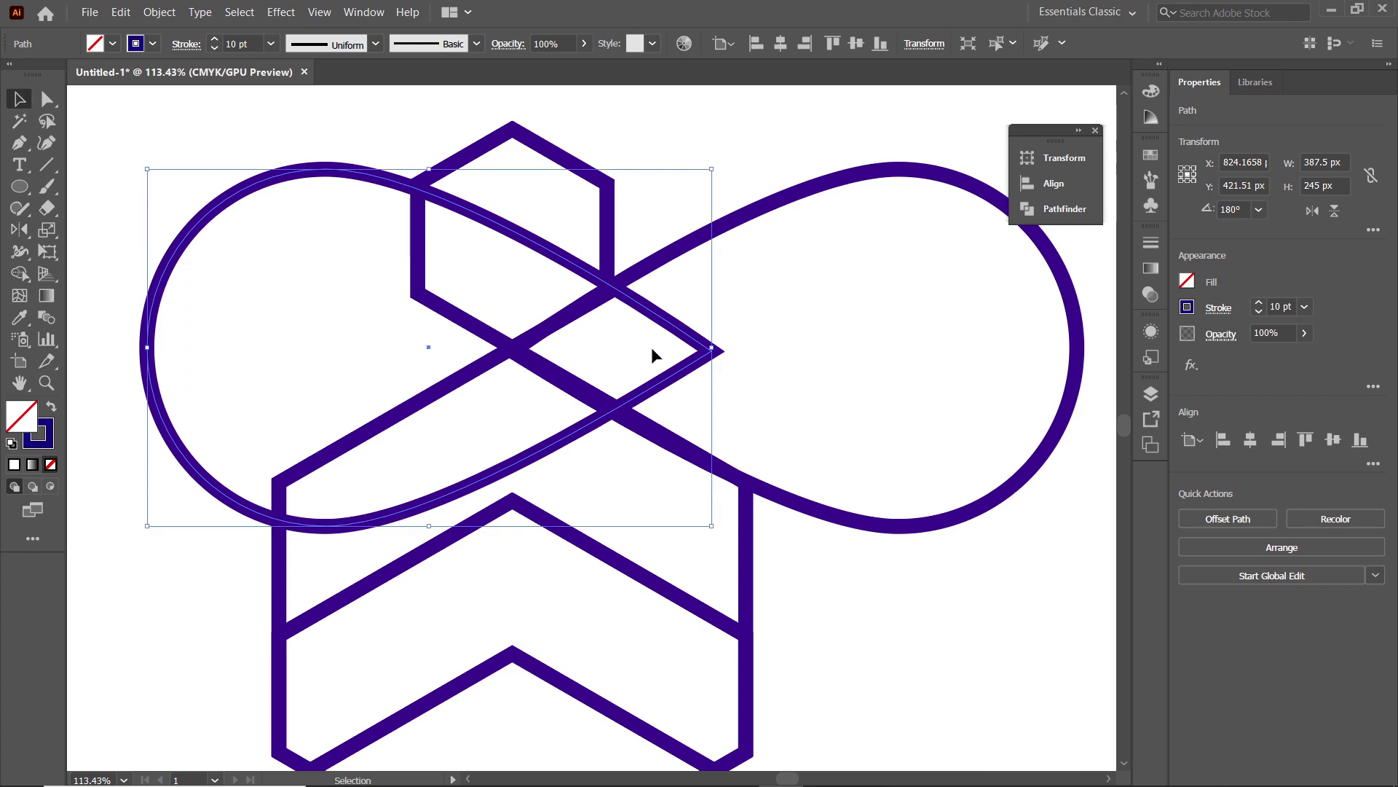
drag(713, 358, 508, 351)
- Select both wings and cut them from the drawing with Edit > Cut
click(627, 344)
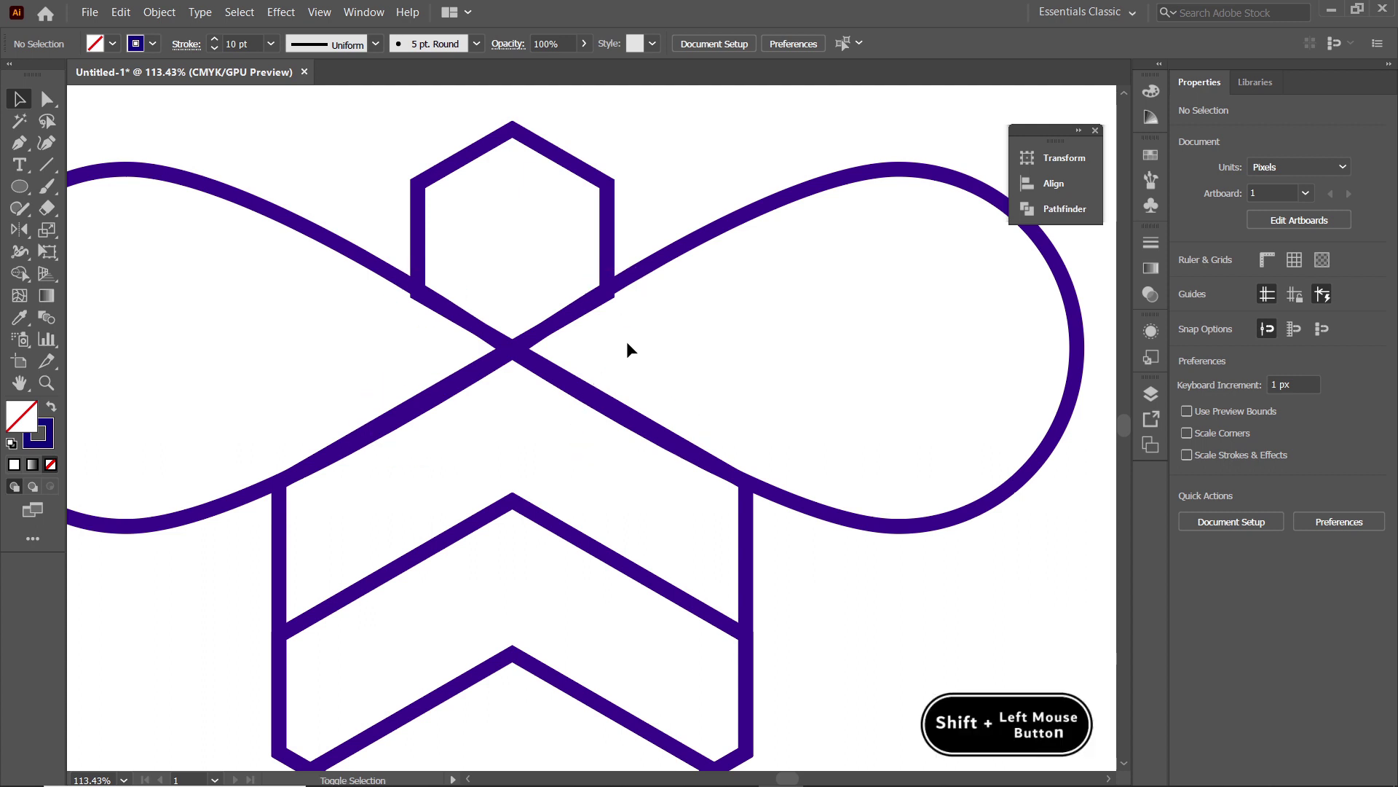
shift+click(678, 248)
shift+click(287, 219)
click(121, 12)
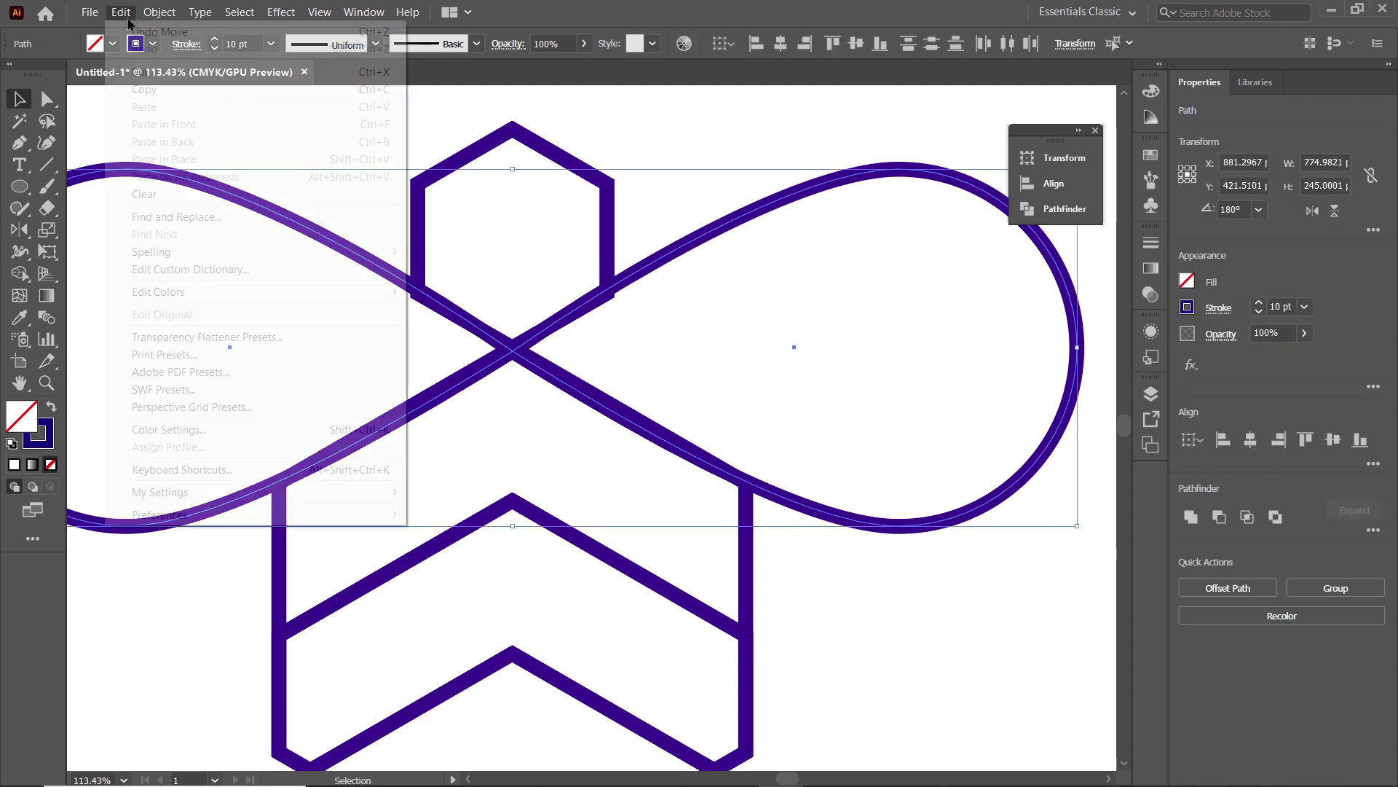
click(161, 76)
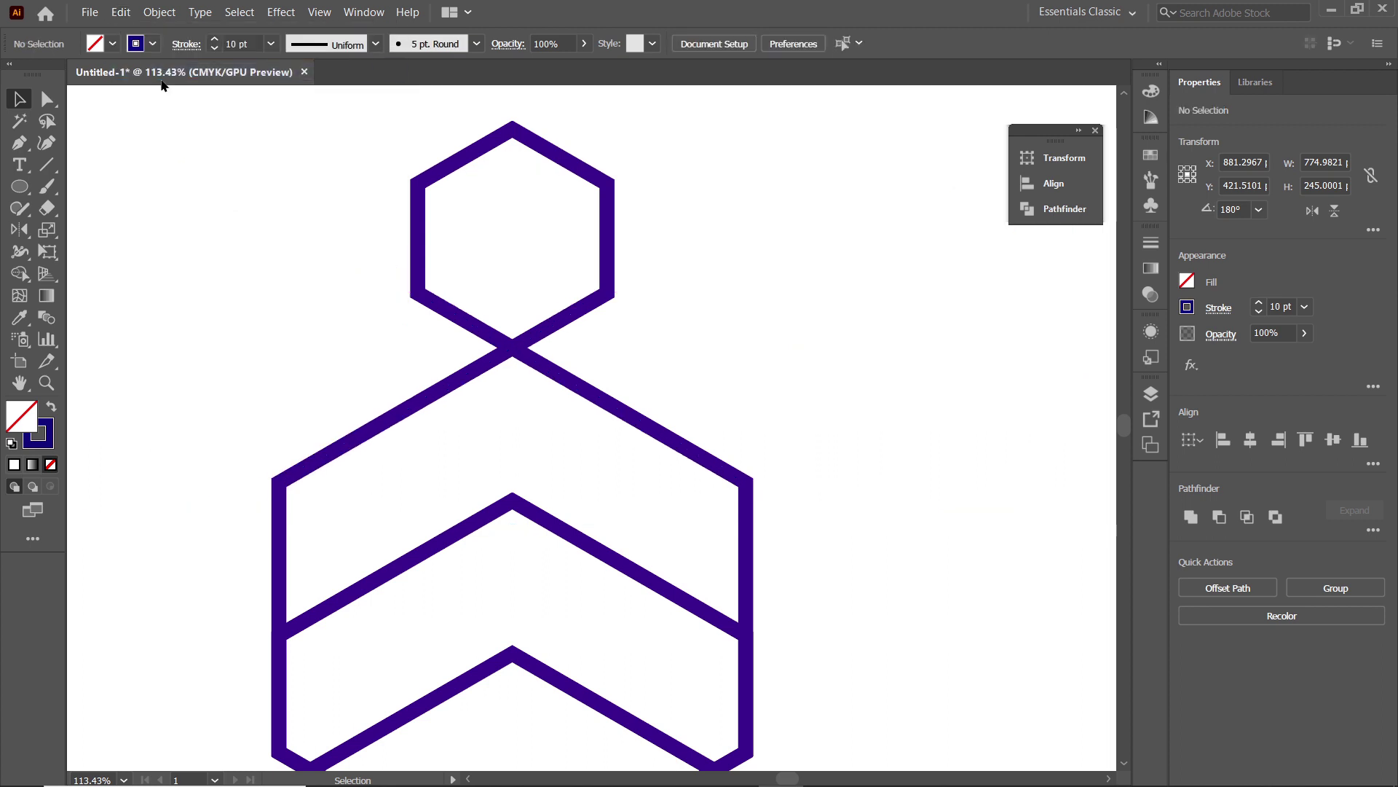
- Delete the hexagon head's bottom anchor and the chevron body's top anchor
click(47, 102)
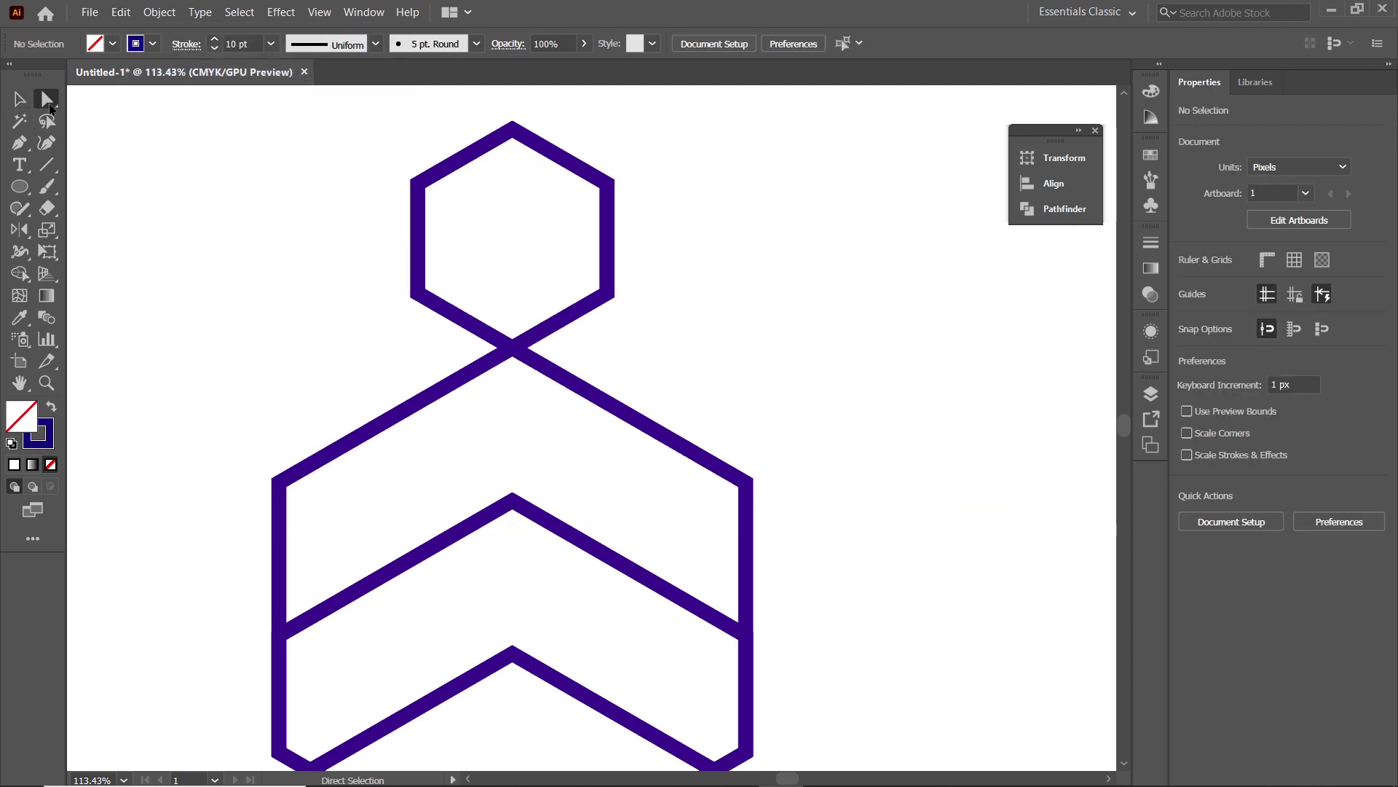
click(611, 259)
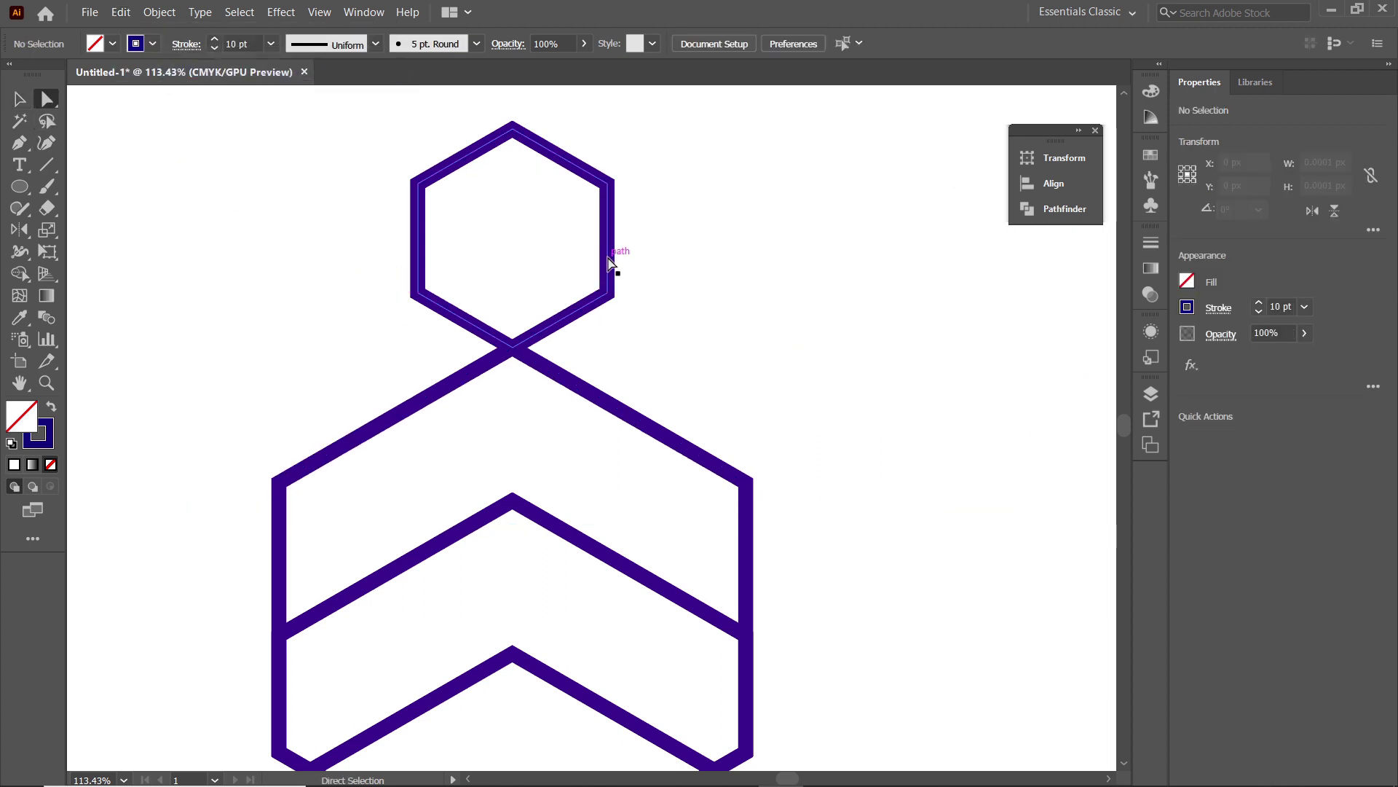
click(513, 349)
key(Delete)
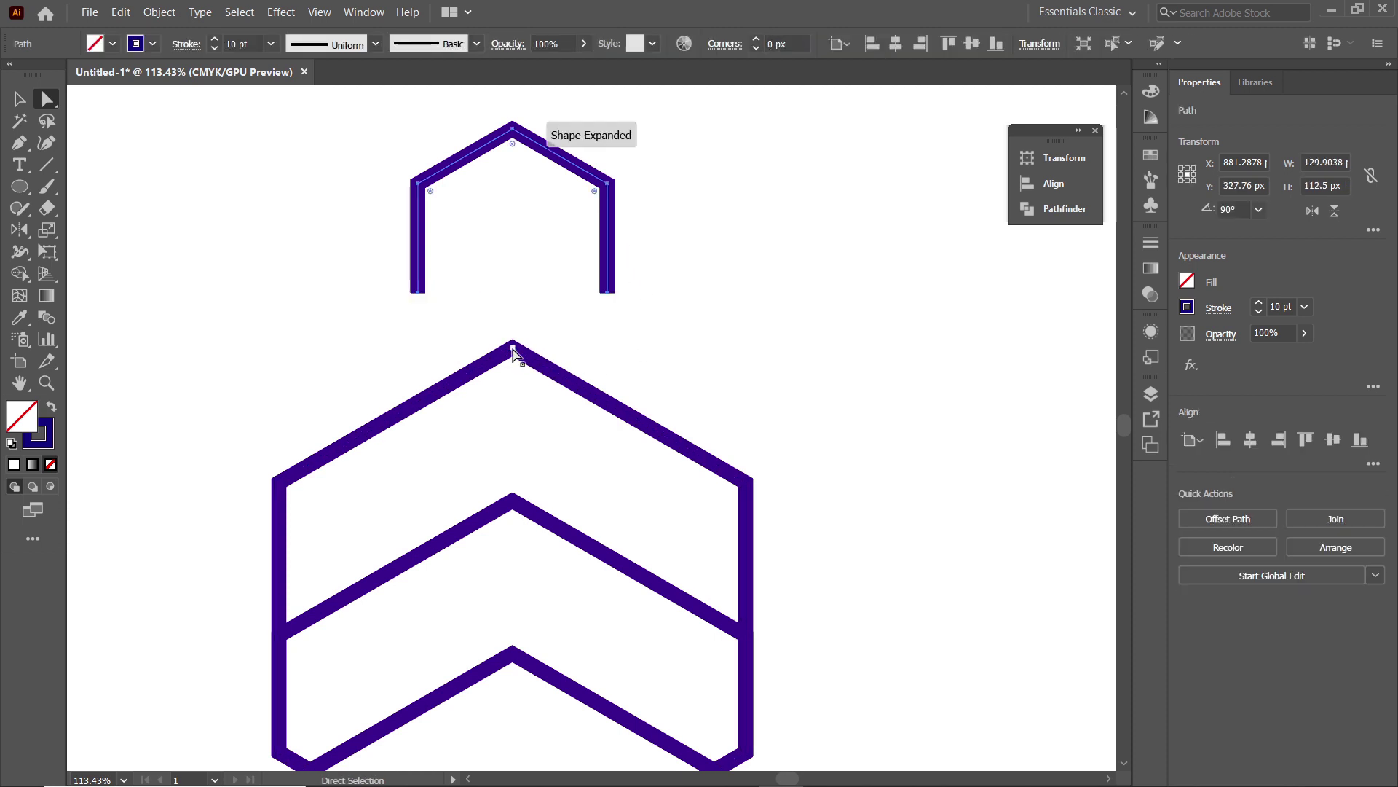
click(554, 370)
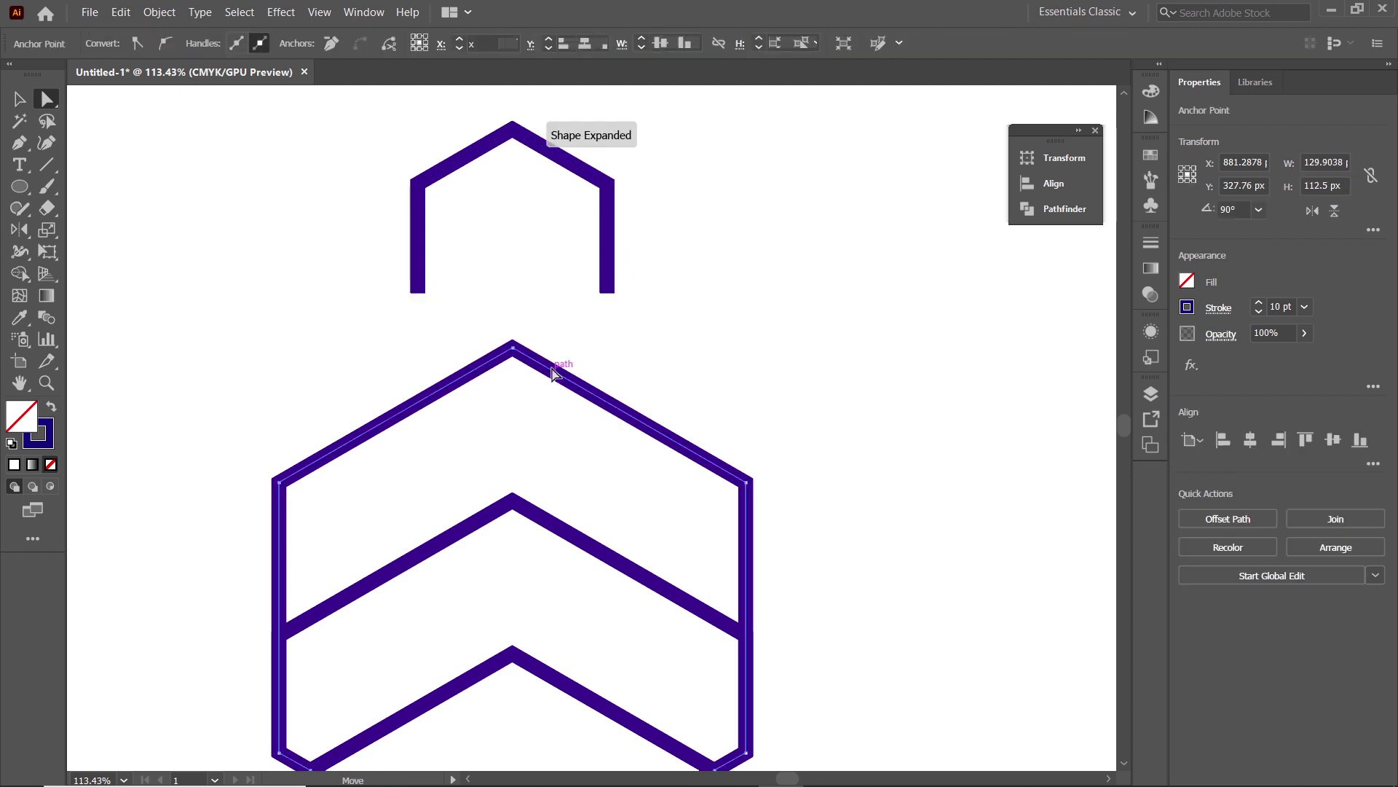
click(514, 351)
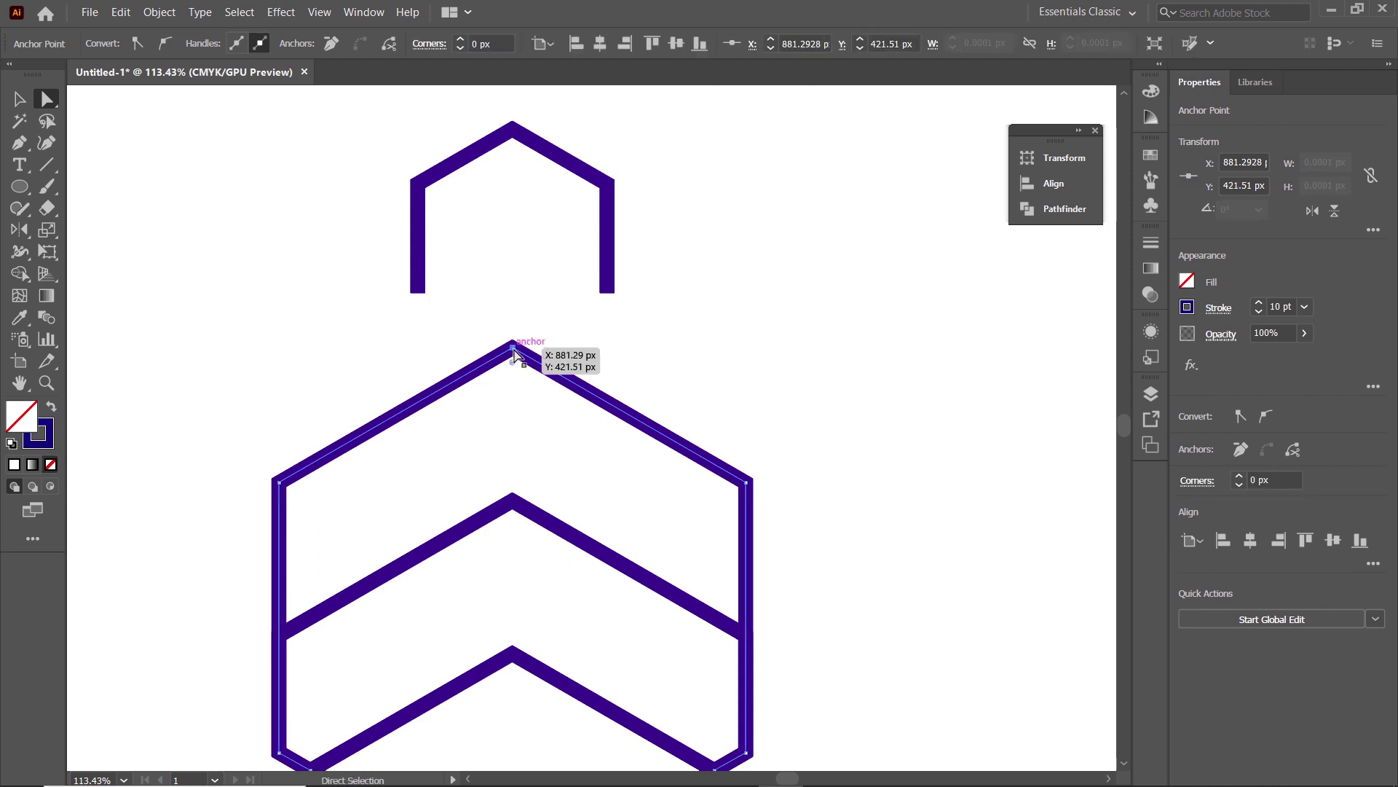
key(Delete)
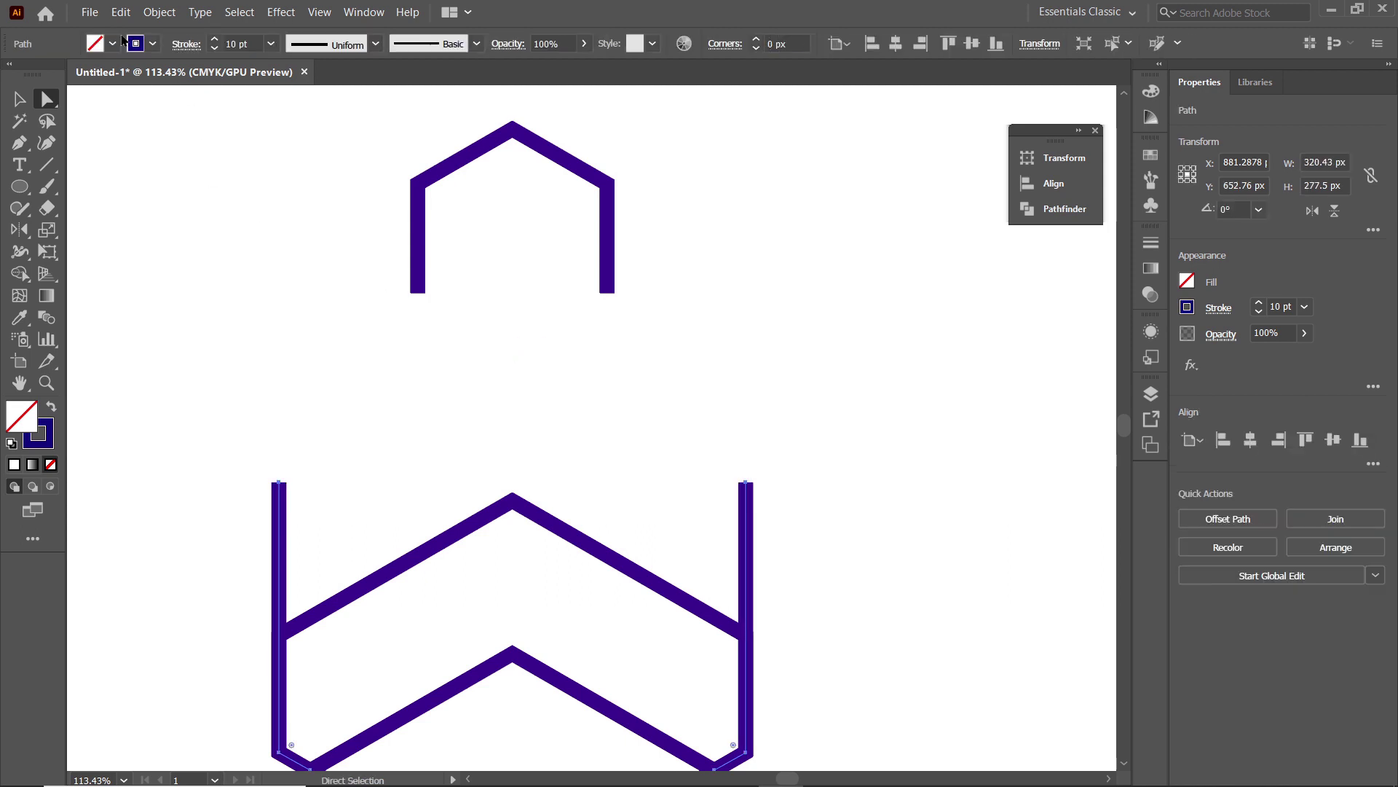
- Paste the wings back in their original position and fit the artboard in view
click(121, 12)
click(167, 162)
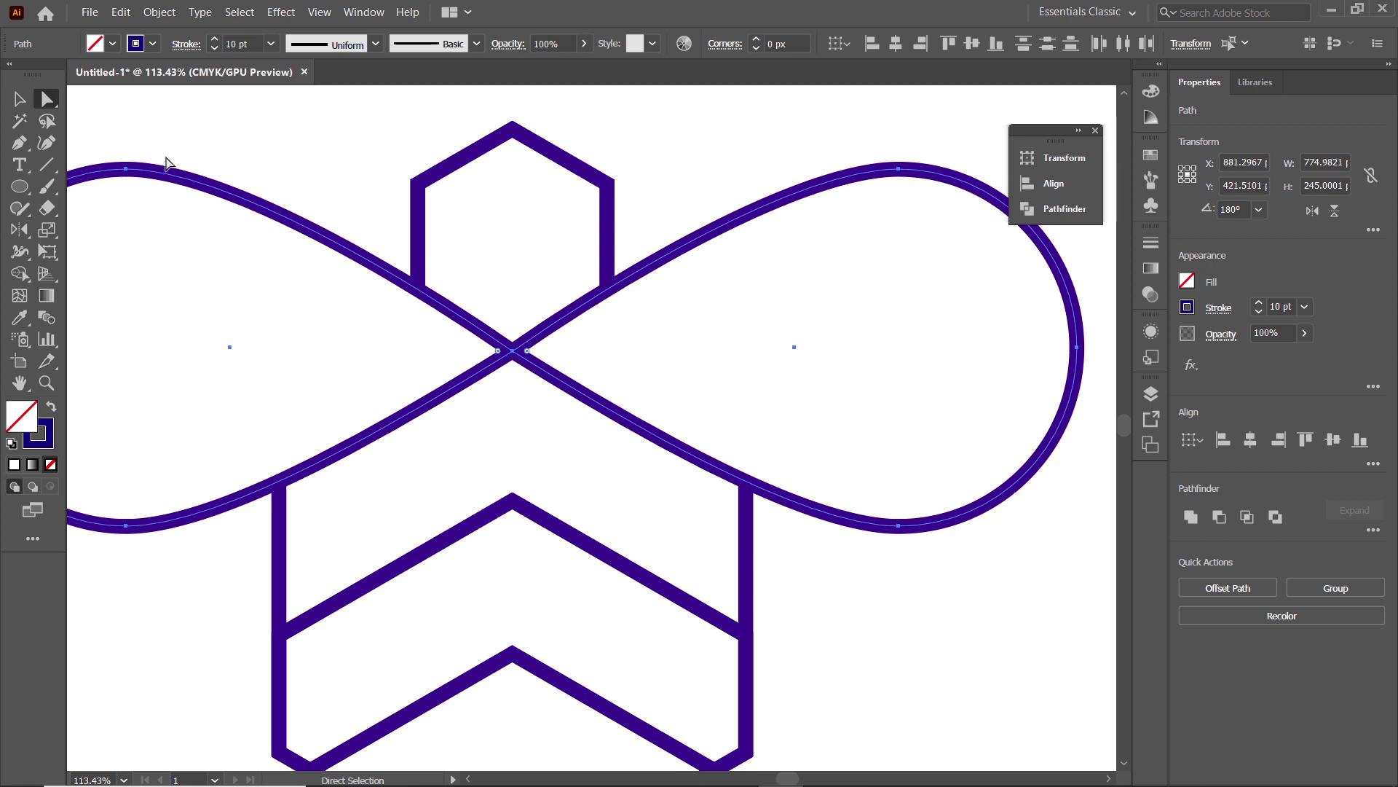
key(ctrl+0)
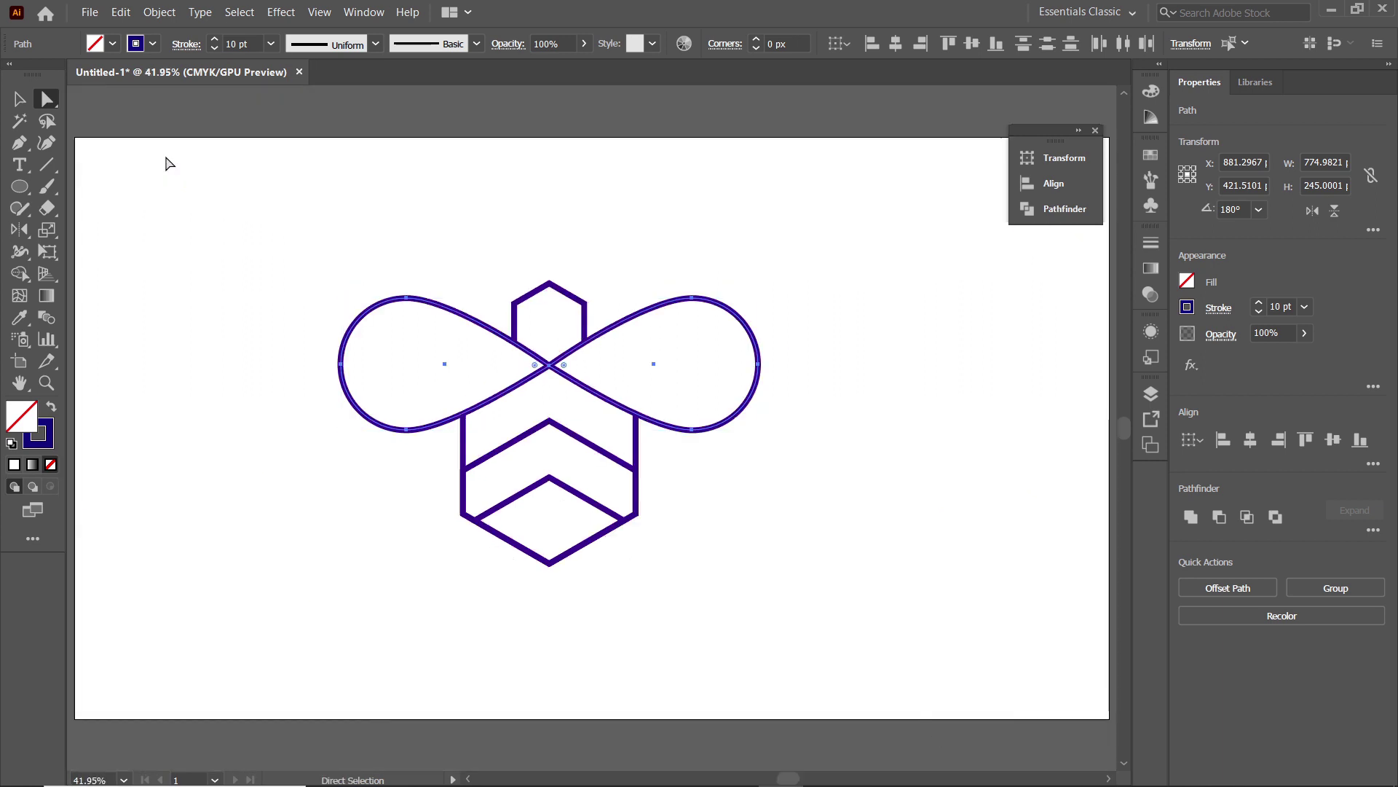
- Draw a small curved eye stroke on the right wing with the Pen tool
click(11, 145)
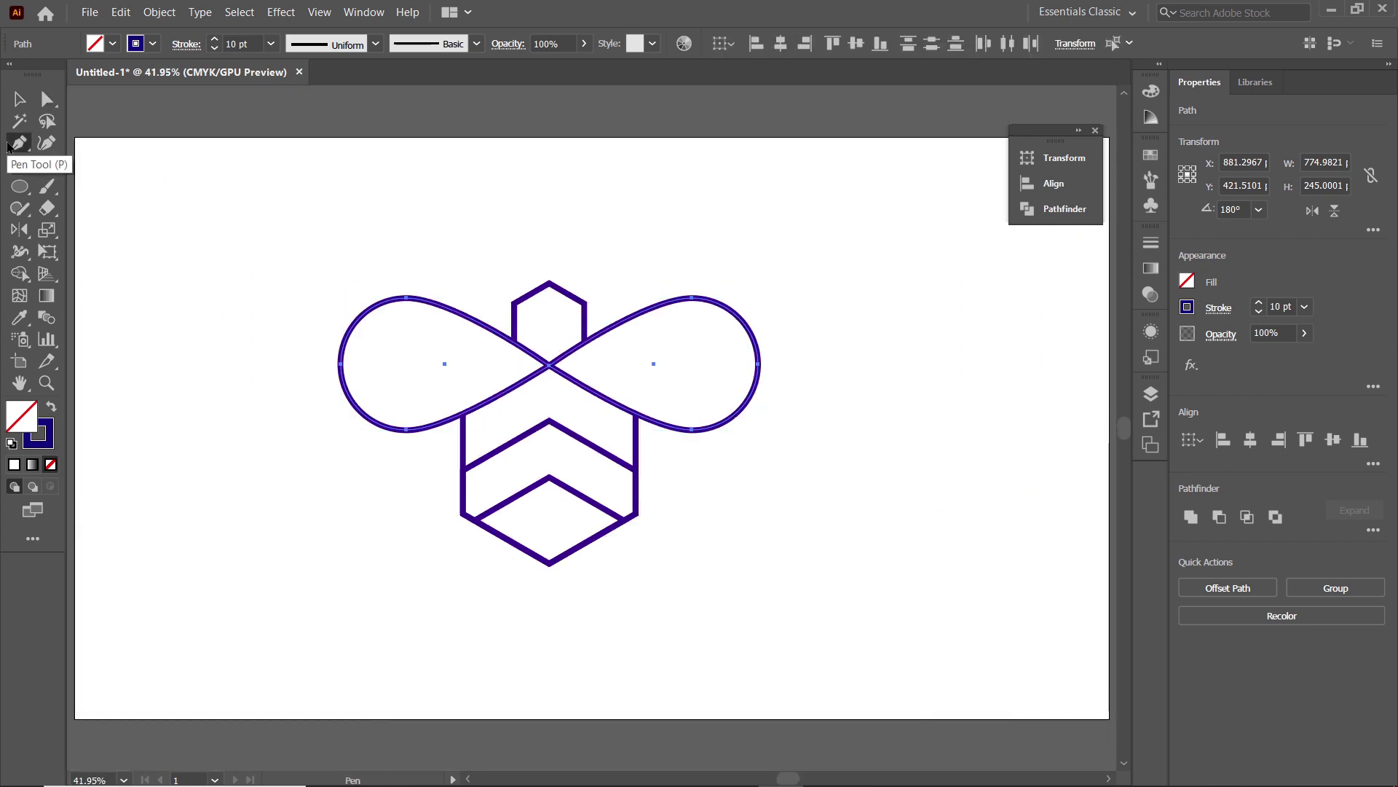
key(ctrl+shift+a)
click(667, 339)
drag(720, 339, 742, 354)
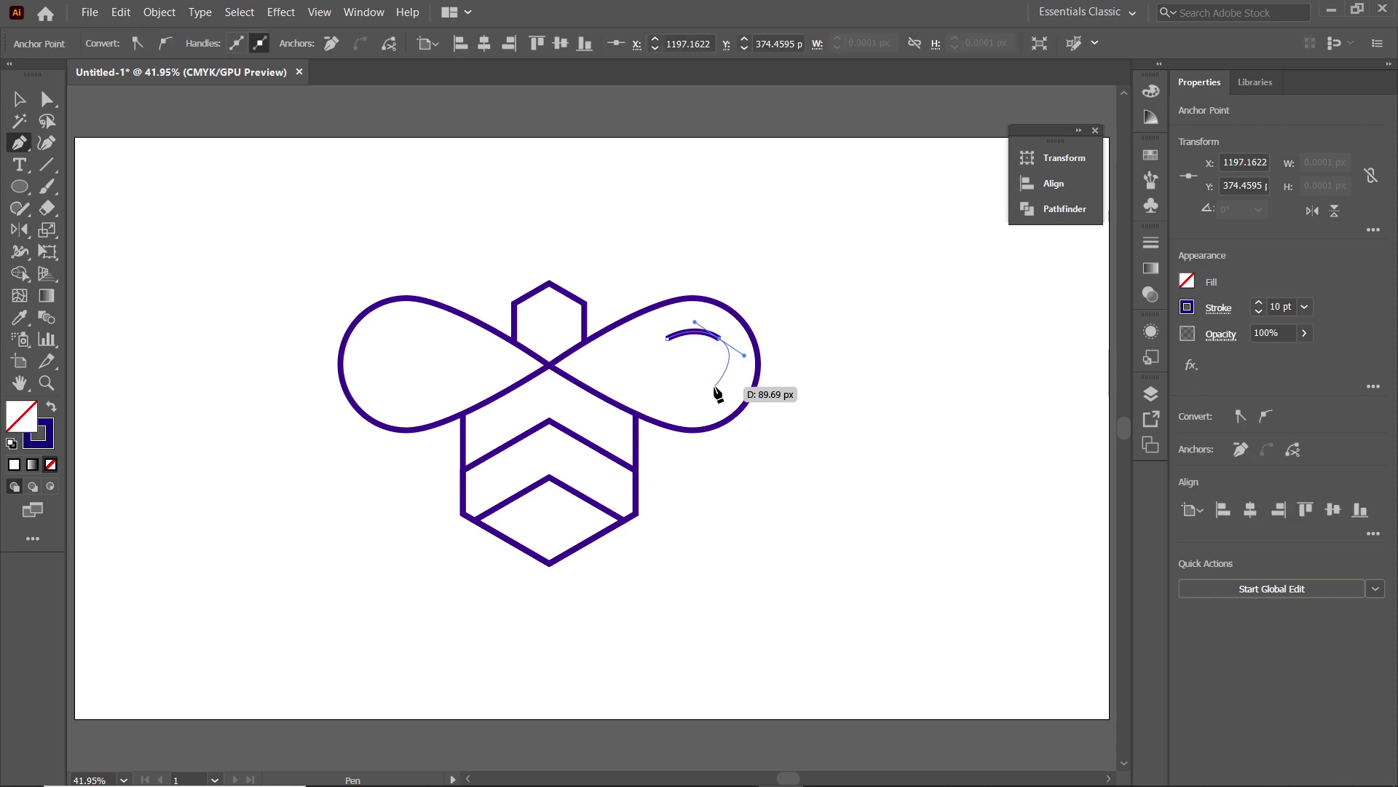
key(Escape)
- Draw a curved antenna above the head, then copy, mirror it vertically and move it left
click(565, 292)
drag(598, 248, 625, 239)
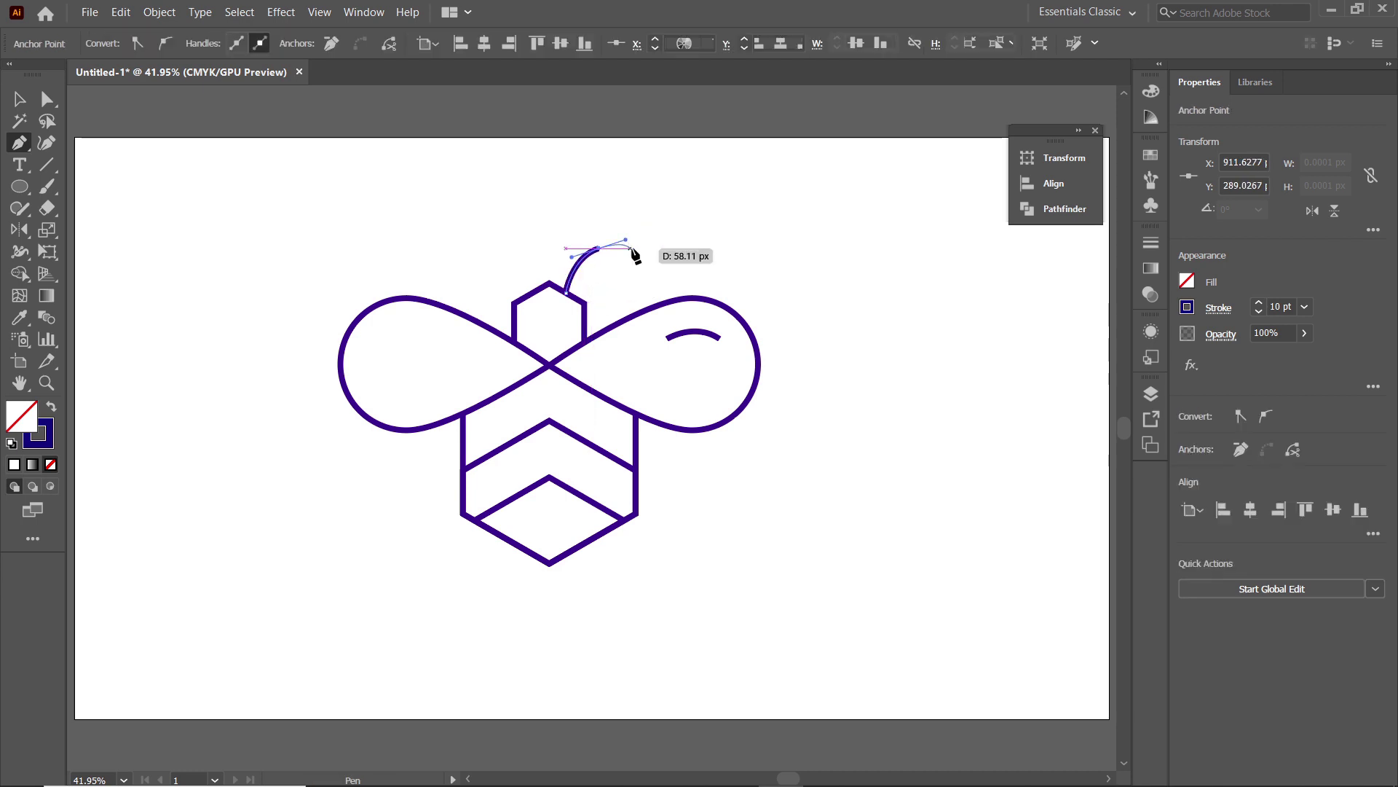
click(19, 99)
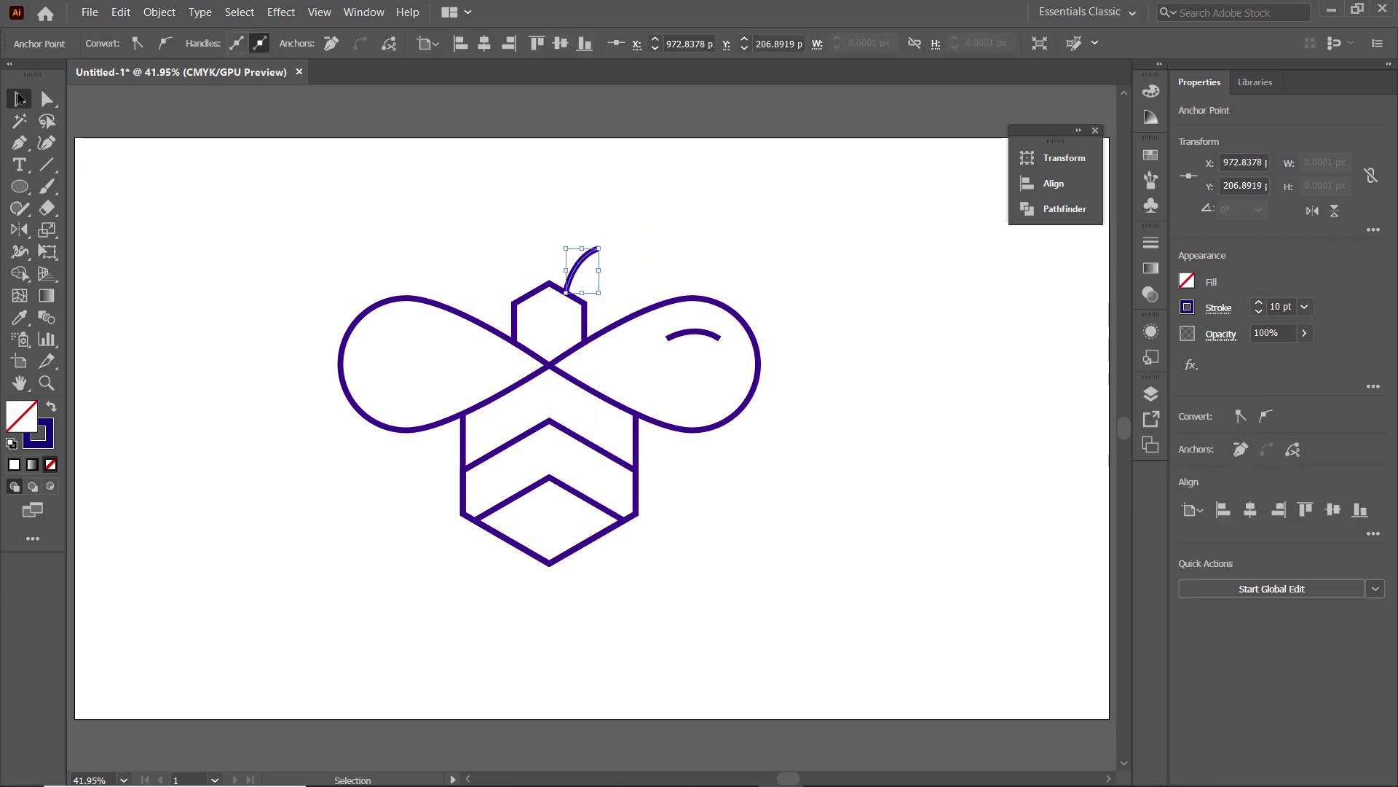
alt+click(584, 270)
drag(584, 270, 544, 279)
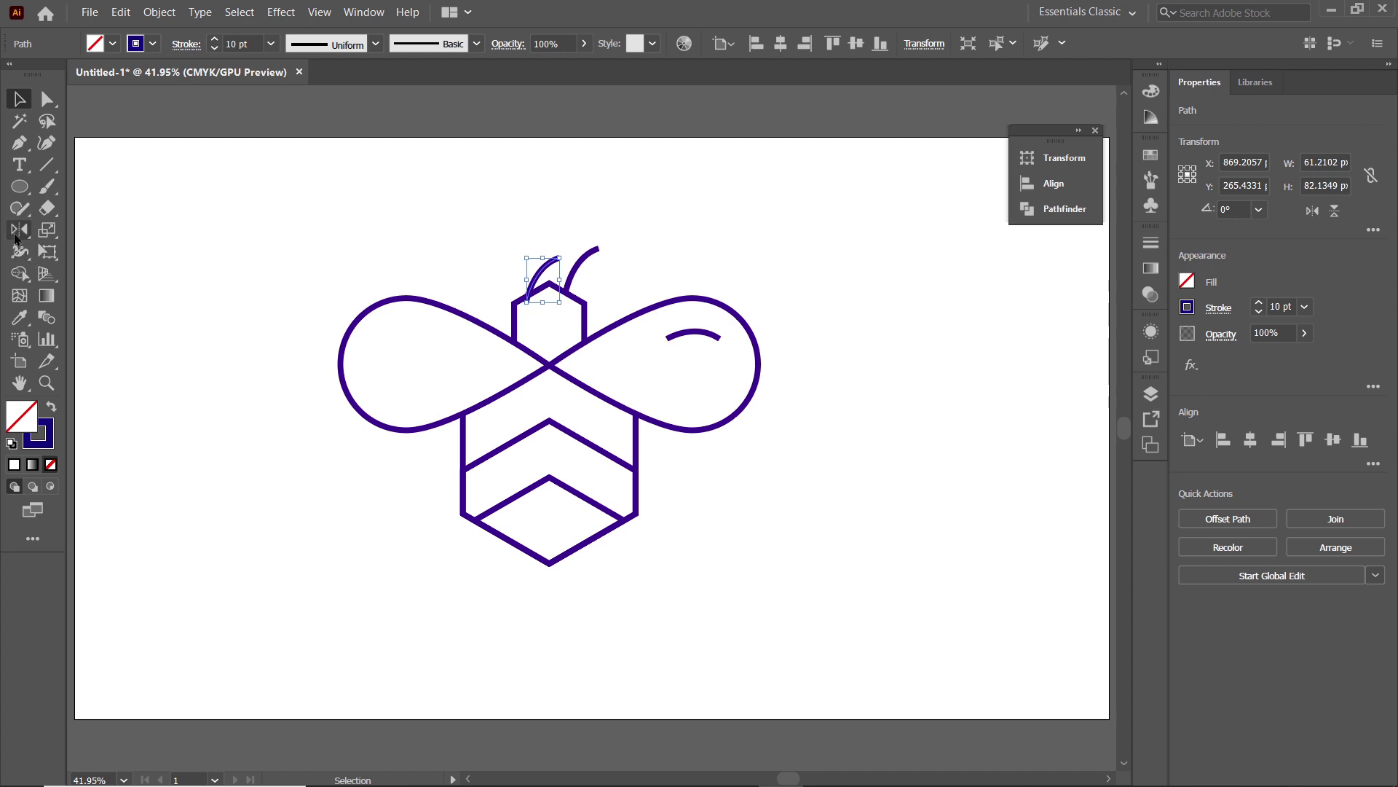
double_click(16, 232)
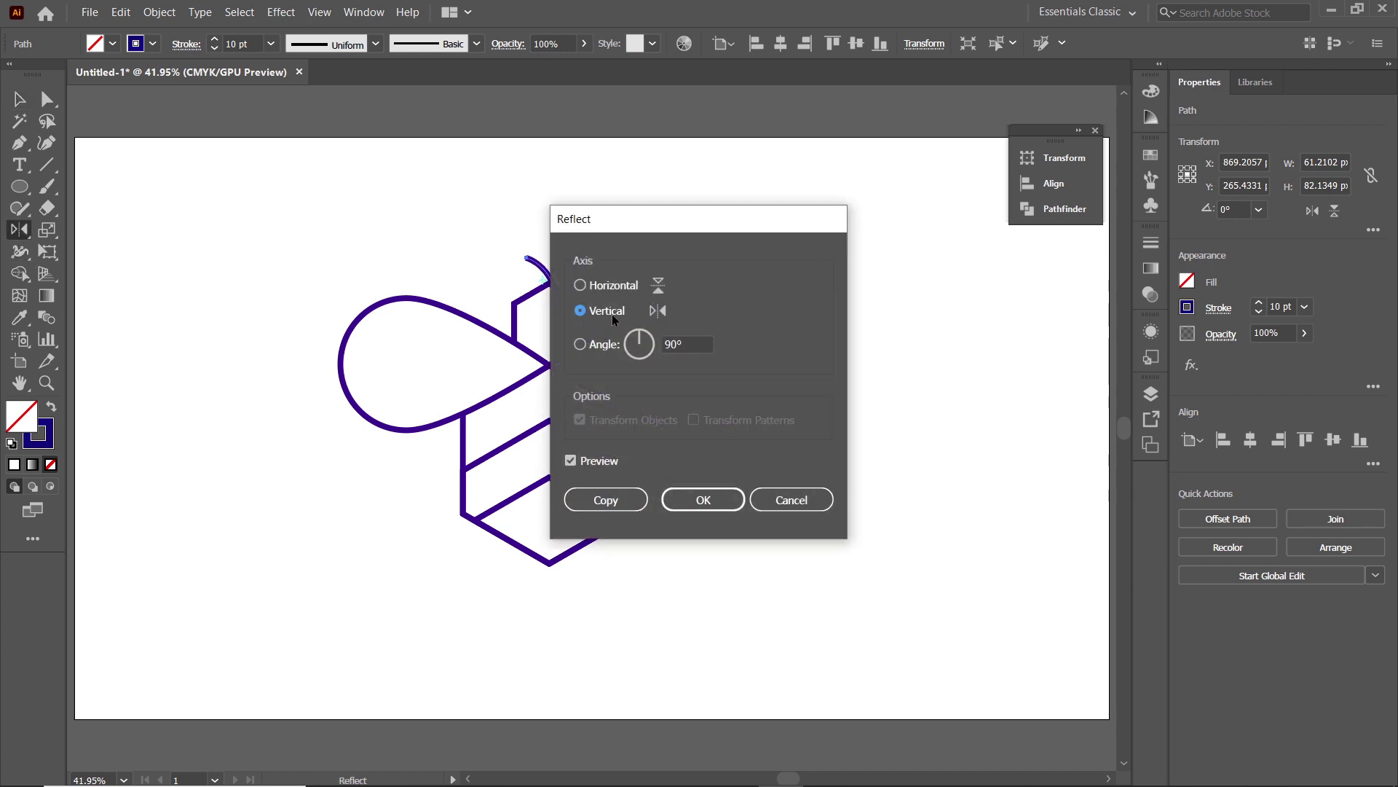
click(698, 497)
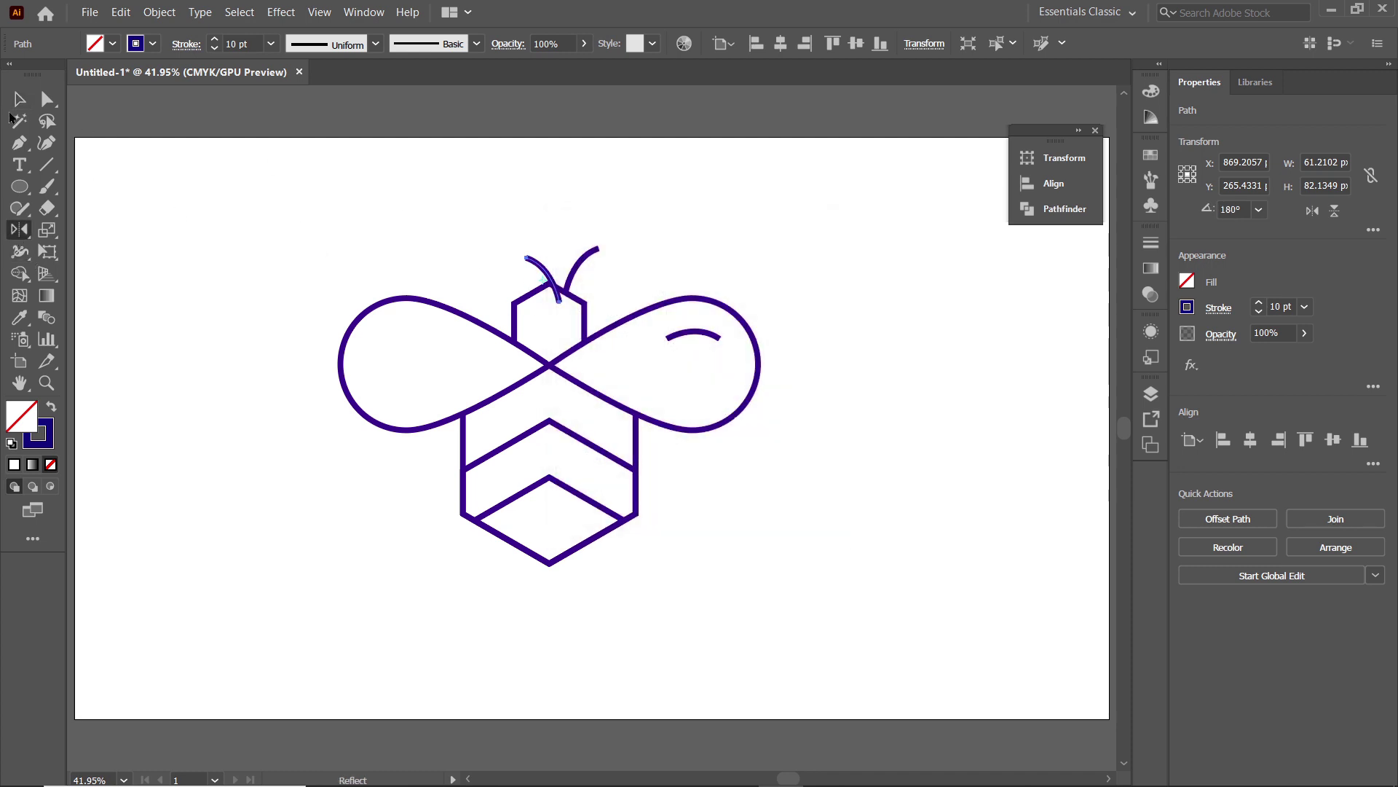
click(18, 99)
drag(546, 294, 519, 316)
click(609, 356)
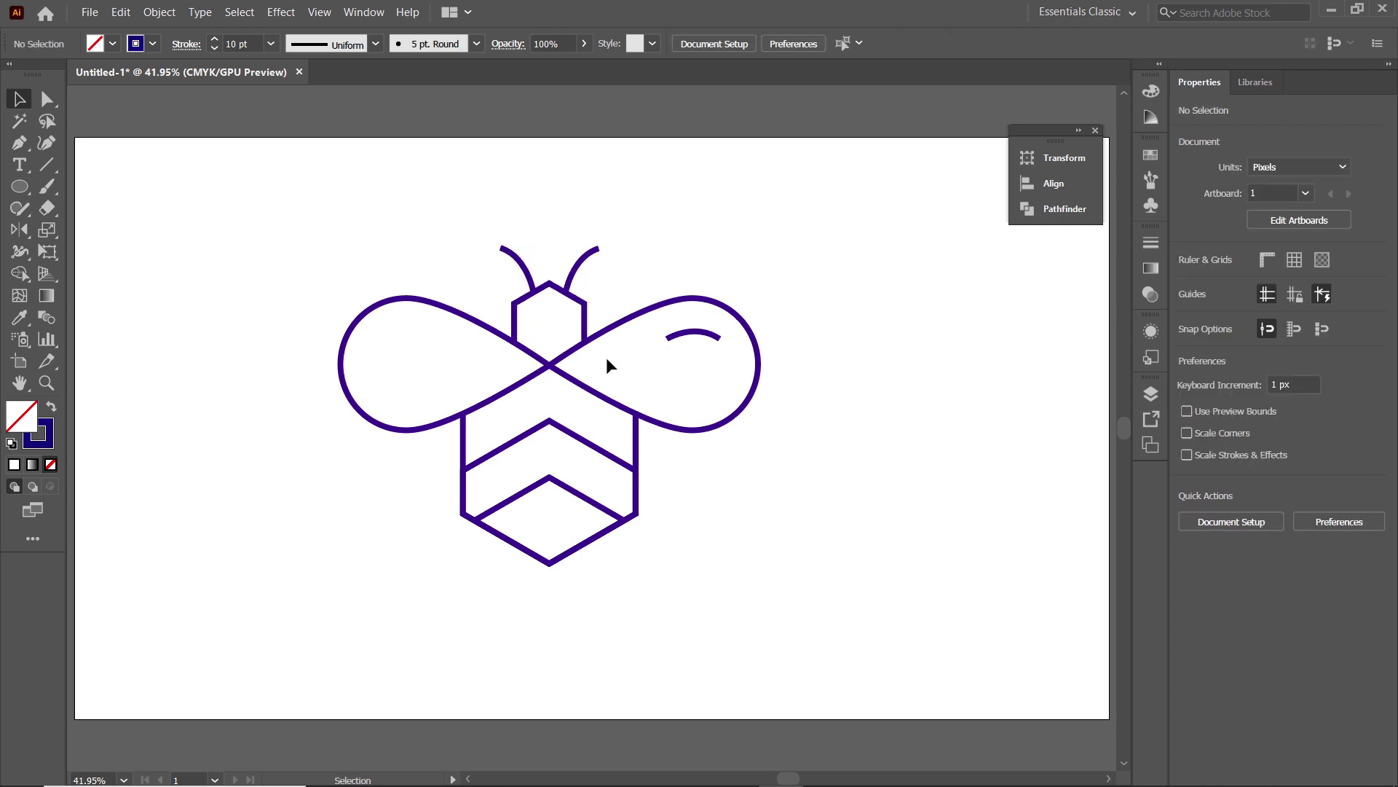
- Set all the bee's strokes to 30 pt with round caps and round corners, then deselect
drag(400, 199, 718, 576)
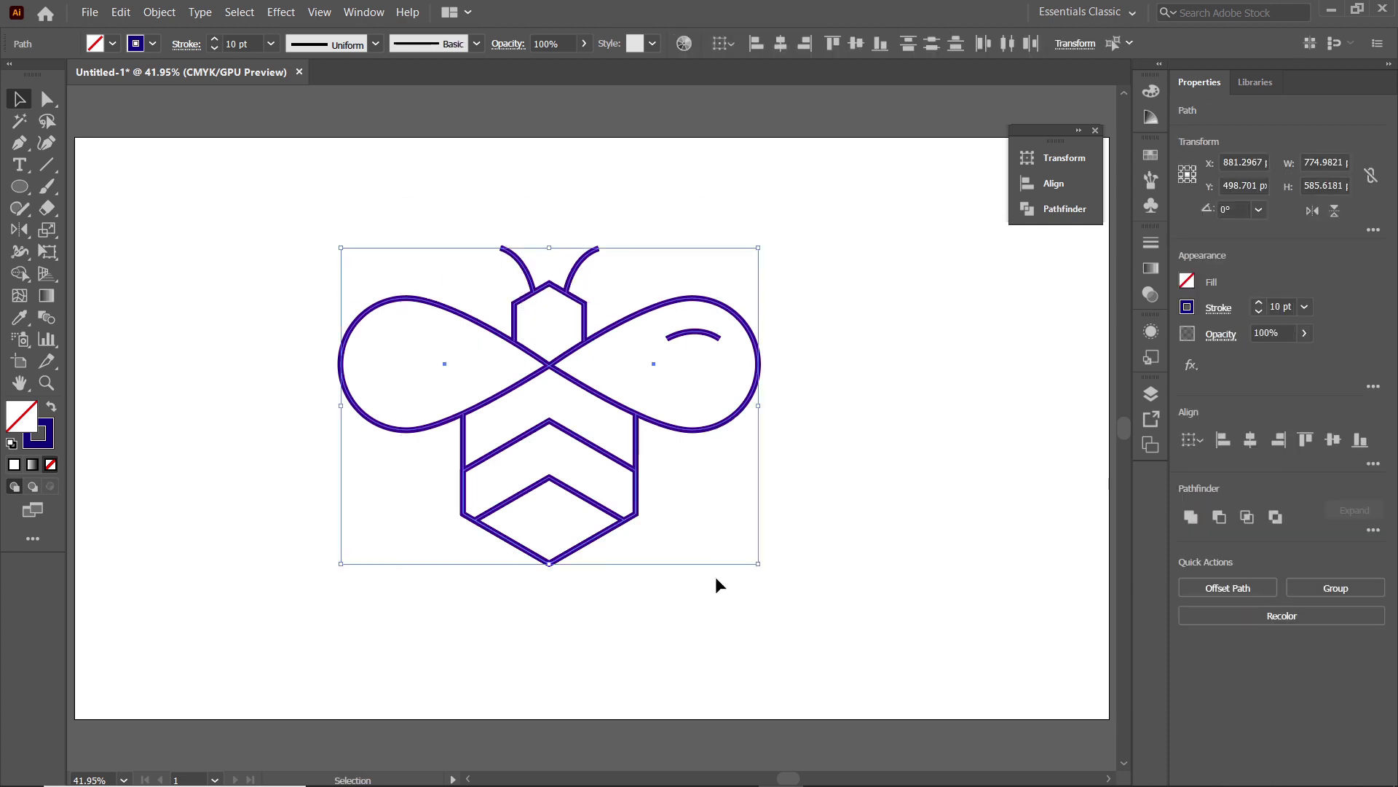
click(236, 45)
text(30)
key(Return)
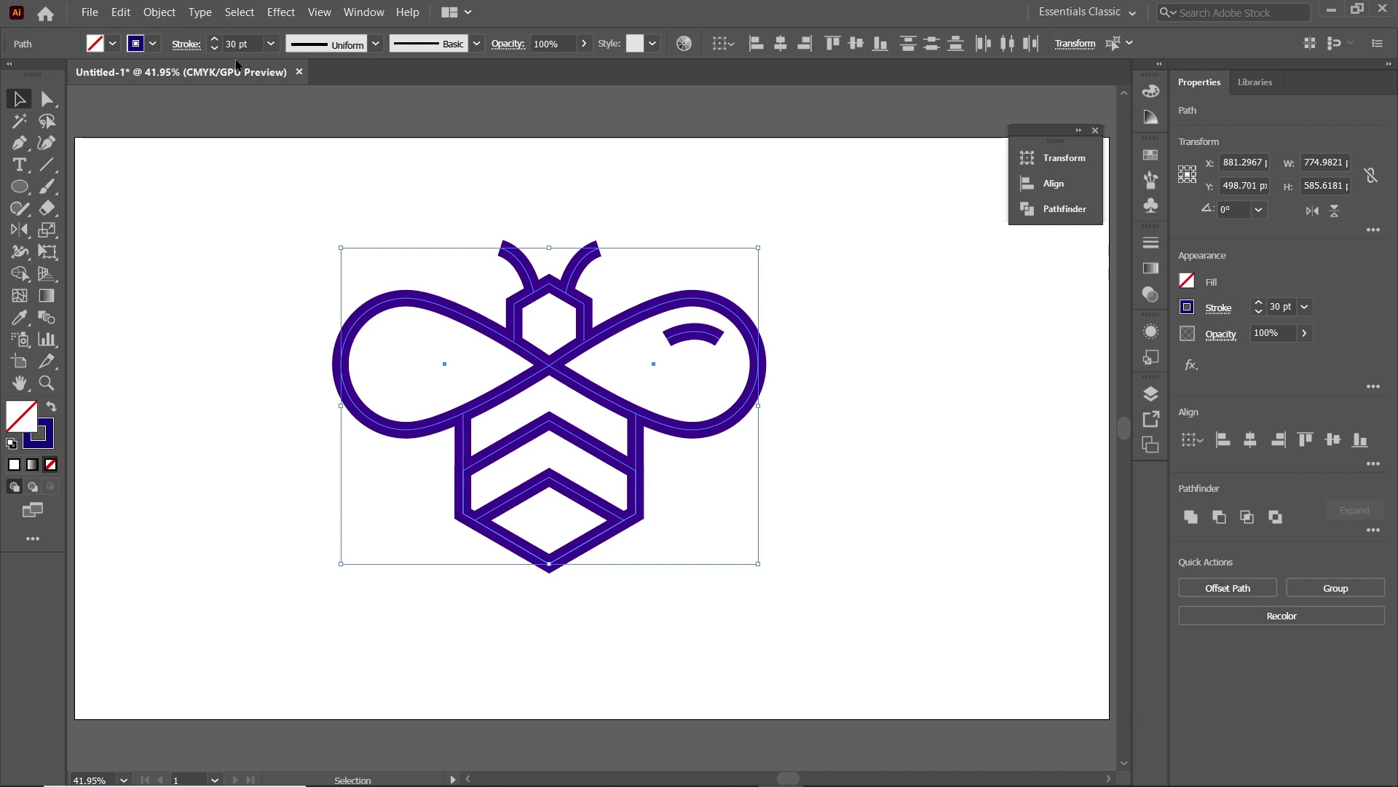
click(187, 45)
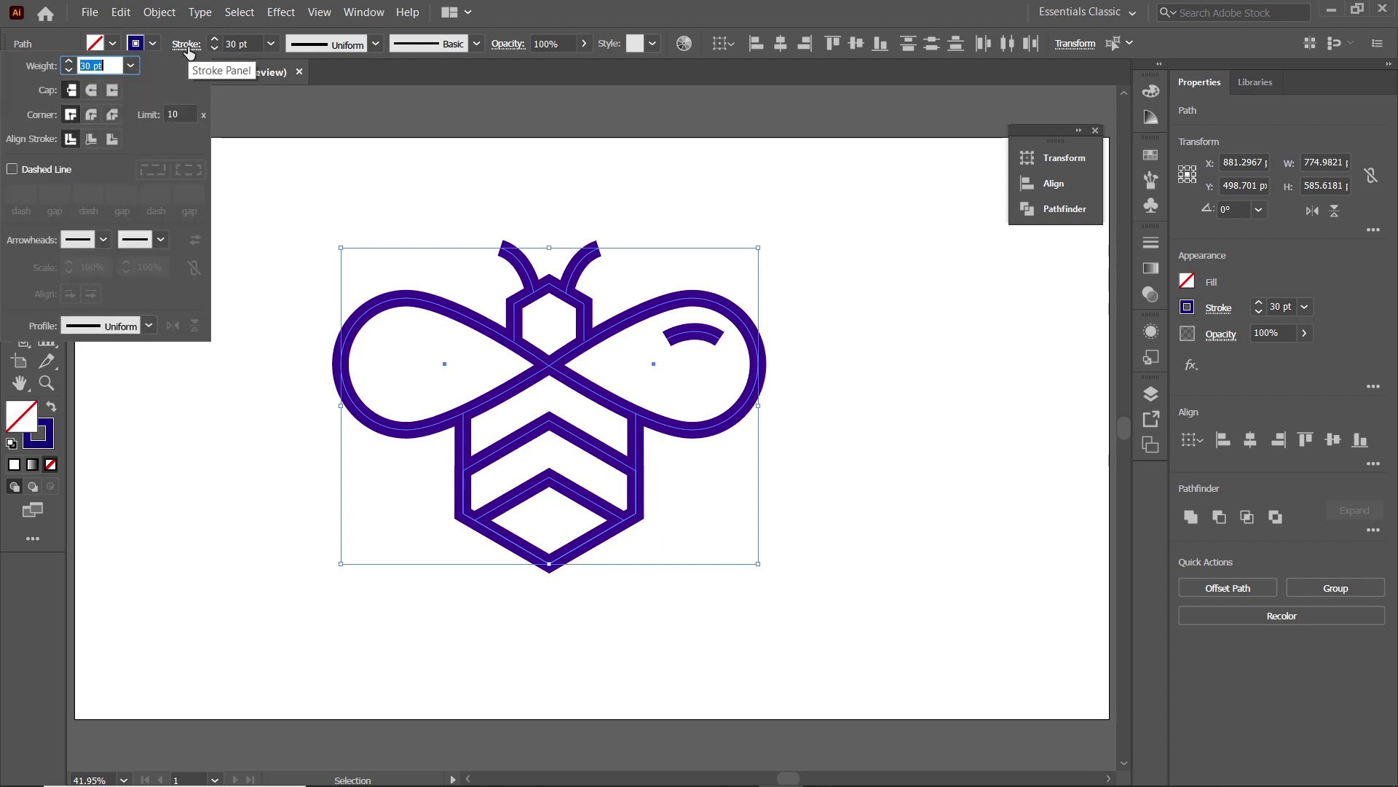
click(91, 91)
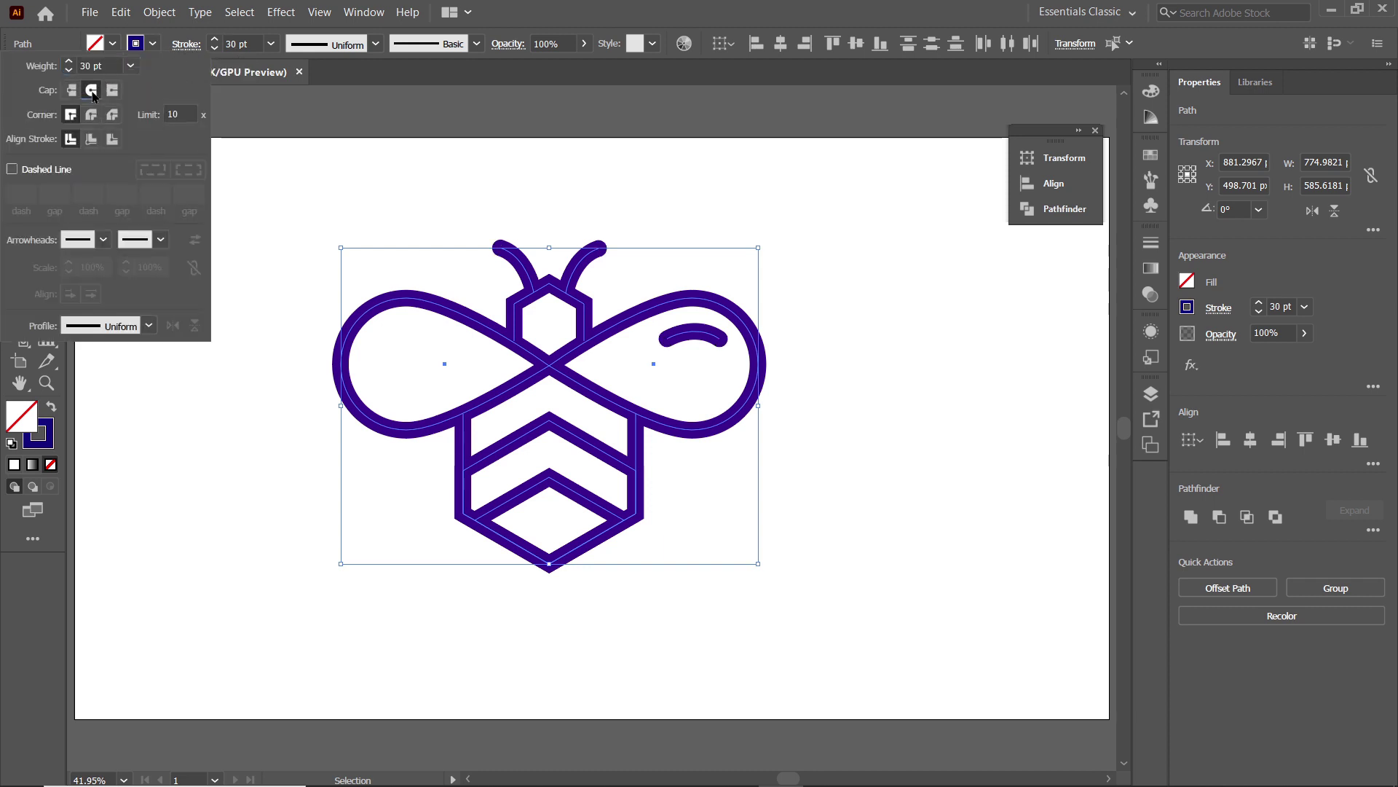
click(91, 115)
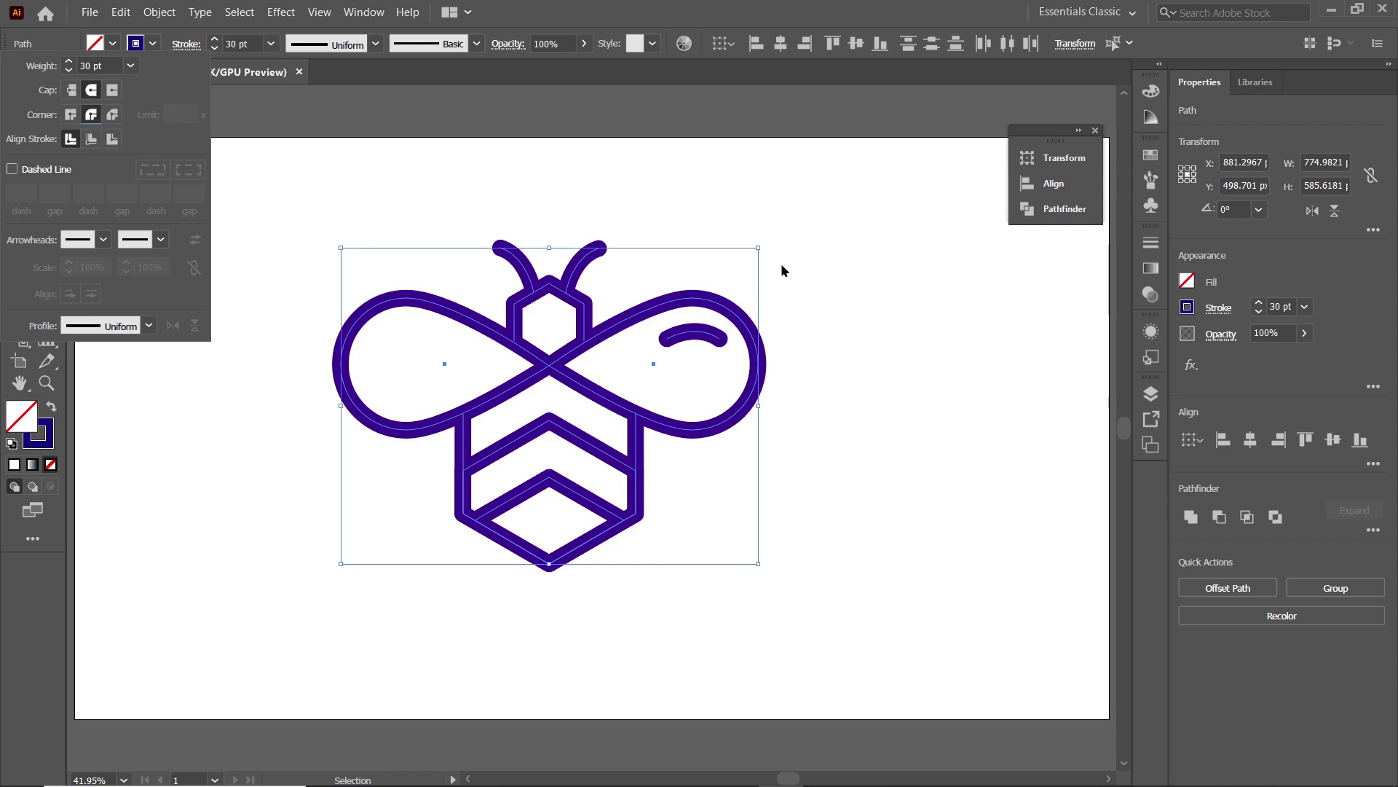
click(870, 275)
click(869, 276)
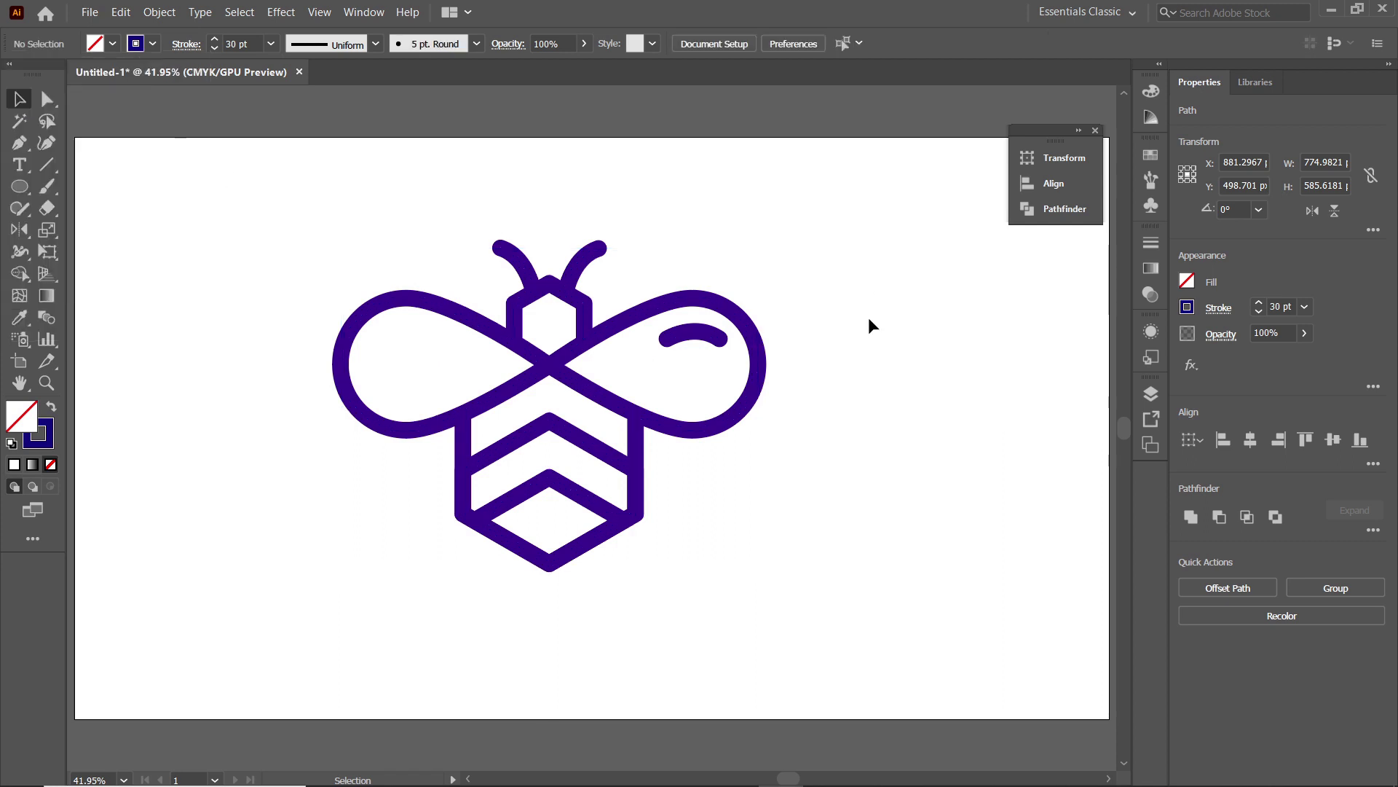
- Set the eye arc's stroke weight to 15 pt
click(703, 344)
double_click(243, 44)
key(ctrl+a)
text(15)
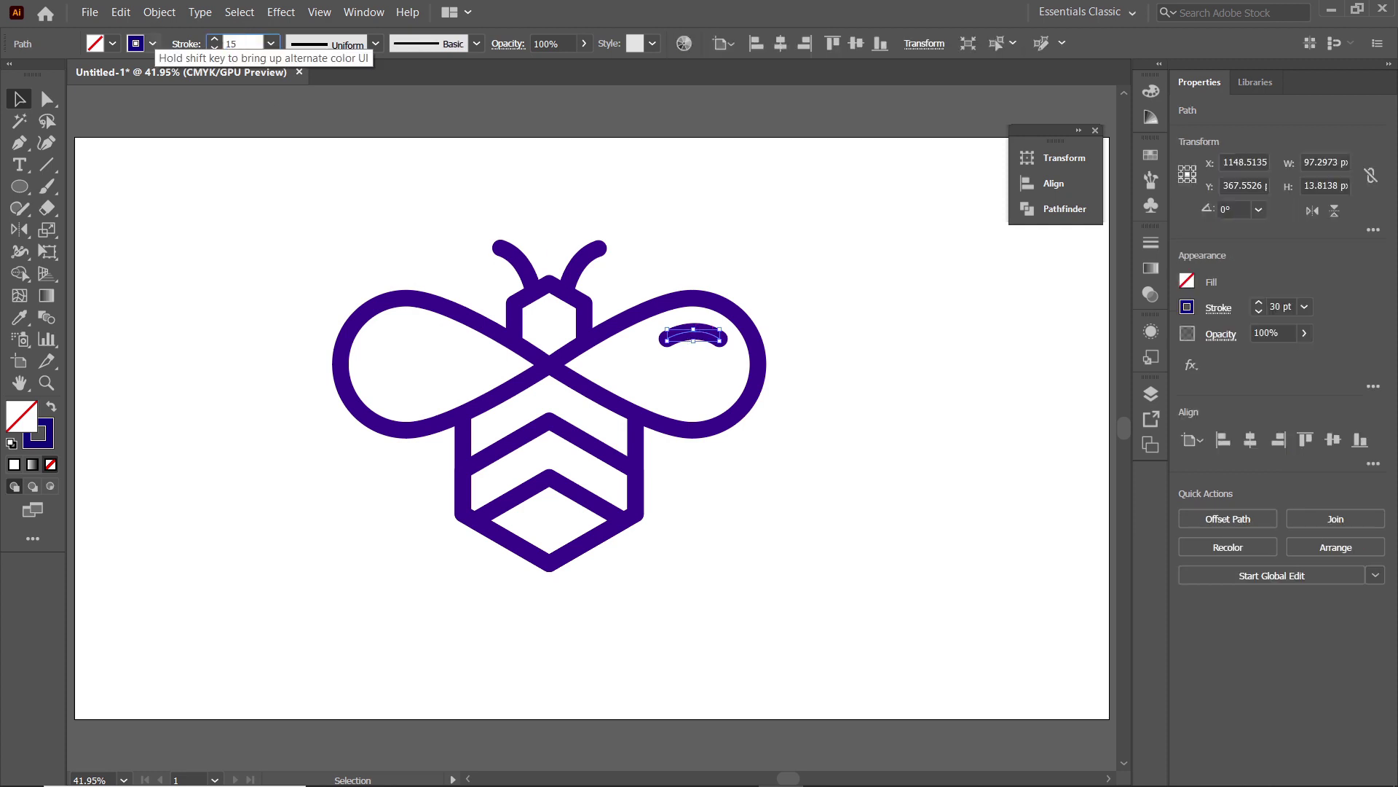
key(Return)
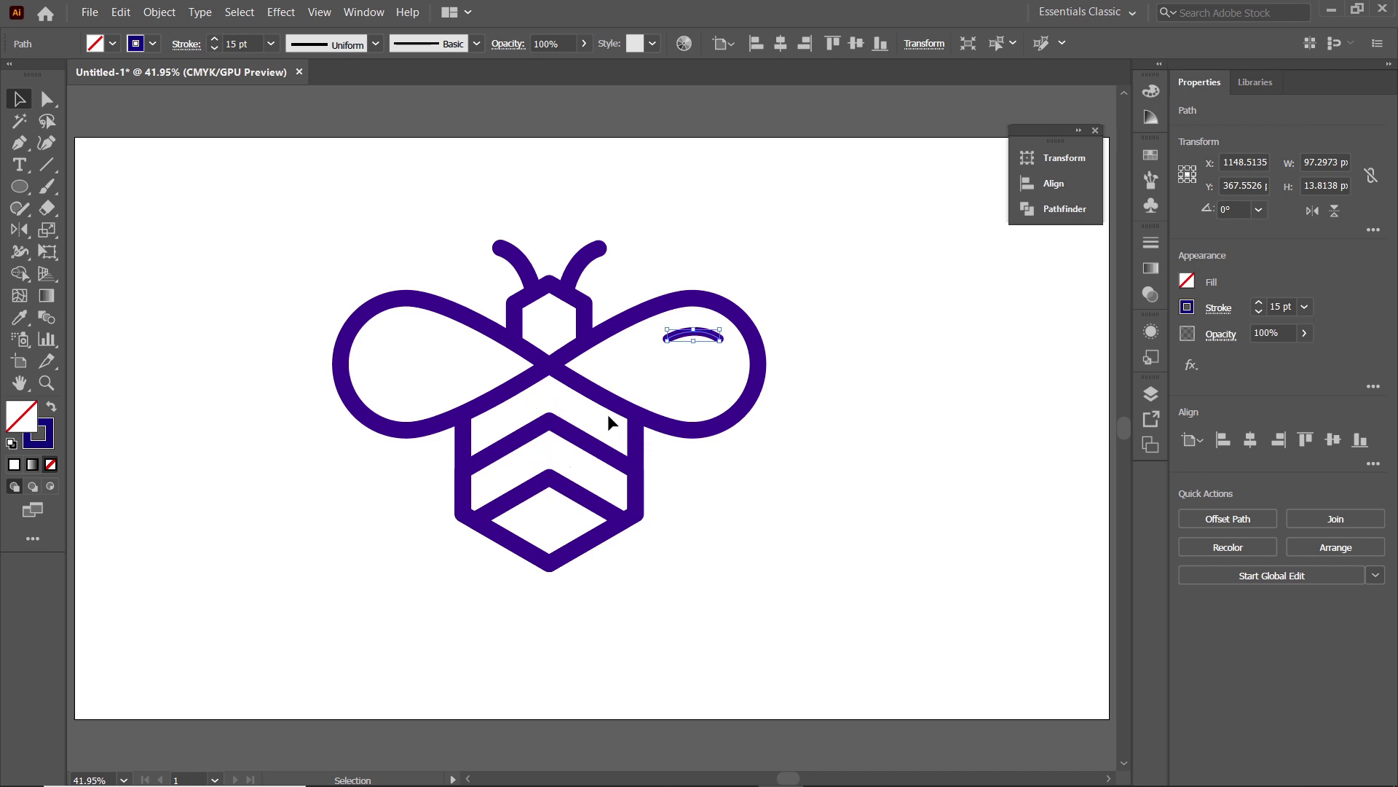
- Round the inner chevron peaks of the body, then select the whole bee
click(44, 99)
click(560, 430)
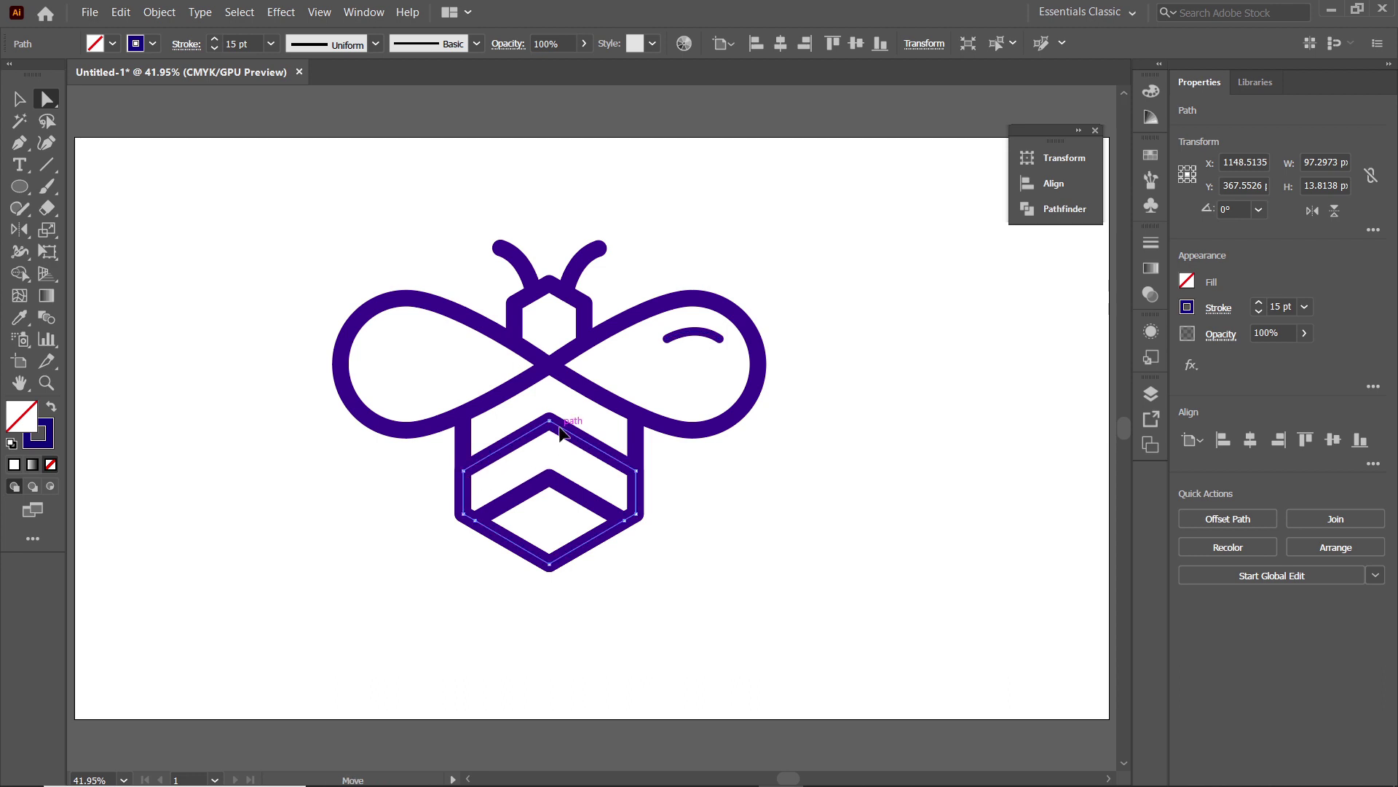
drag(565, 409, 551, 519)
click(557, 470)
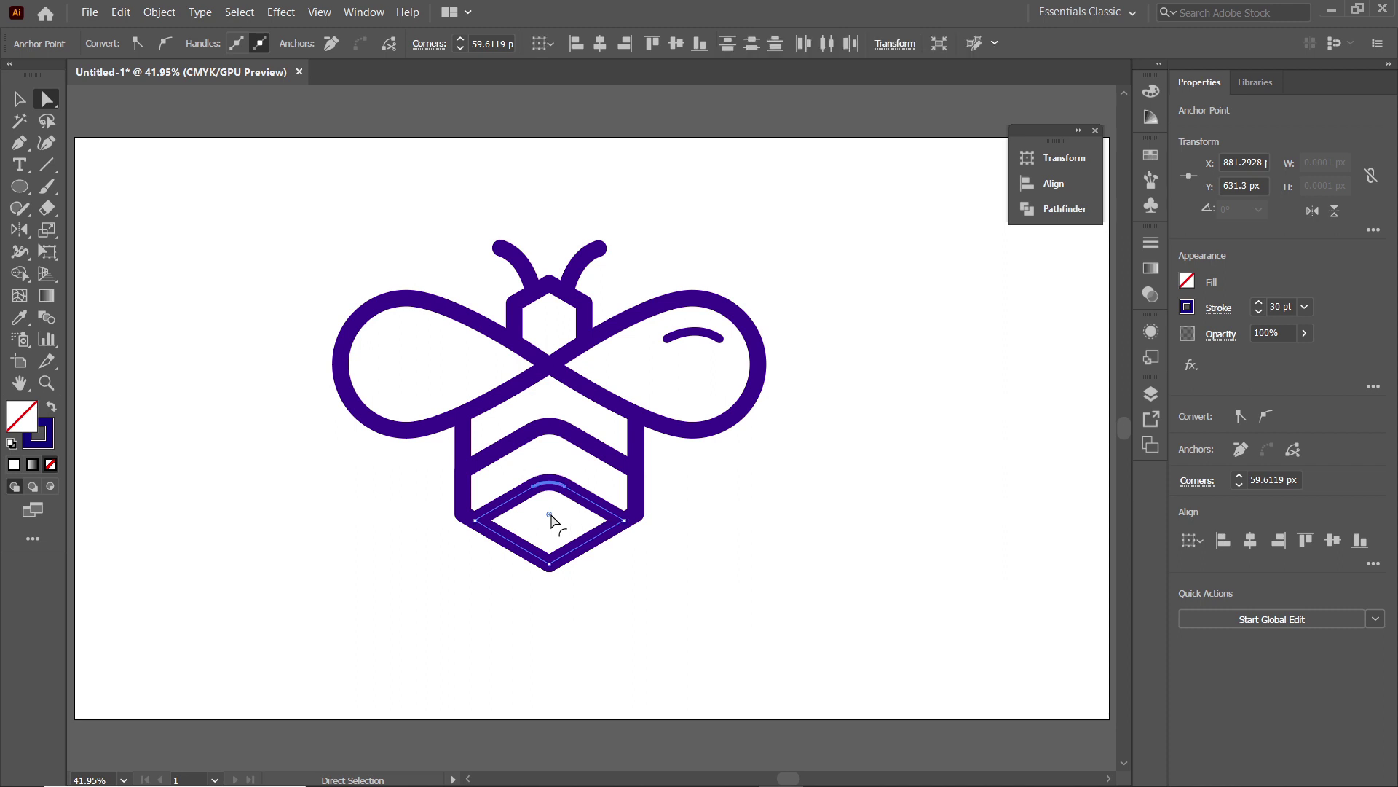
drag(359, 224, 809, 631)
- Outline the bee's strokes into filled shapes and merge them with Pathfinder Unite
click(160, 12)
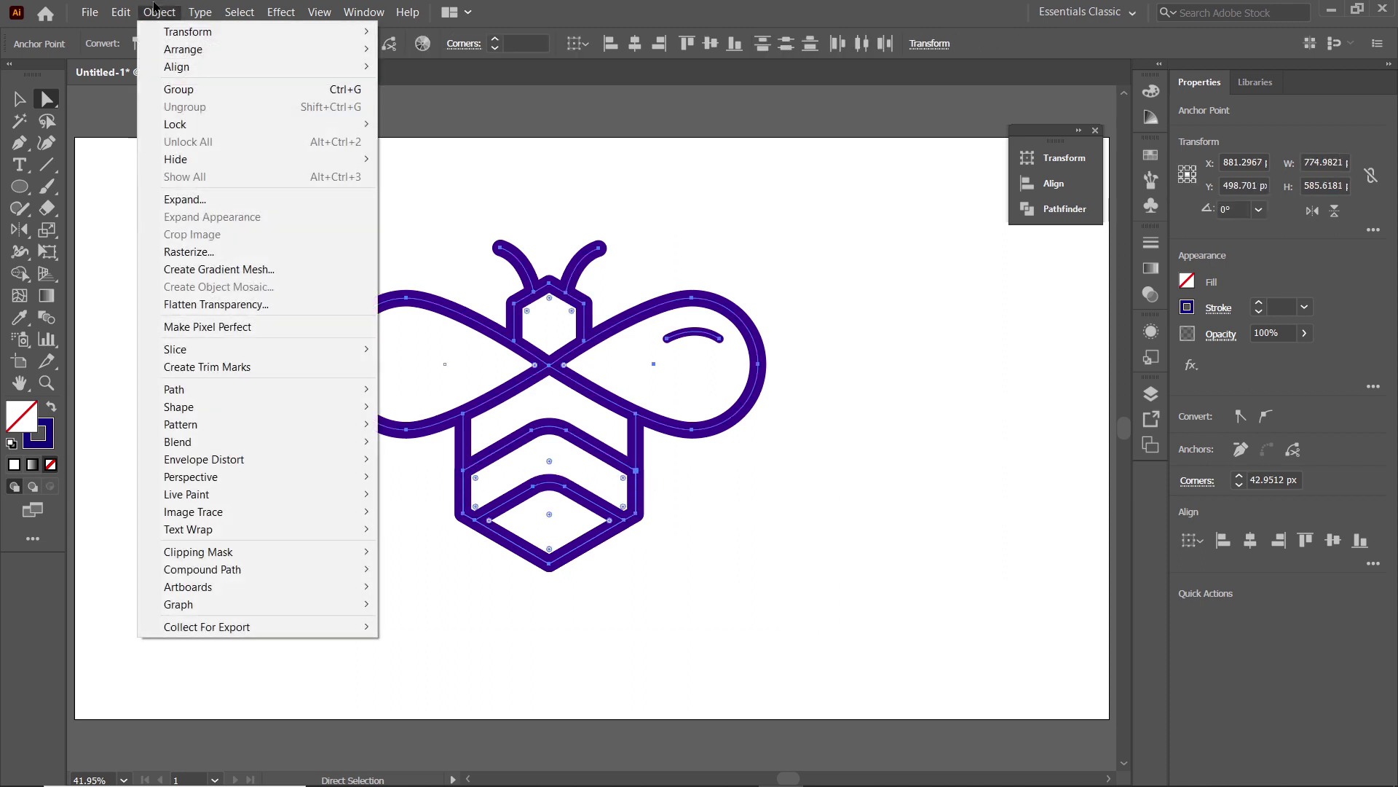
mouse_move(344, 397)
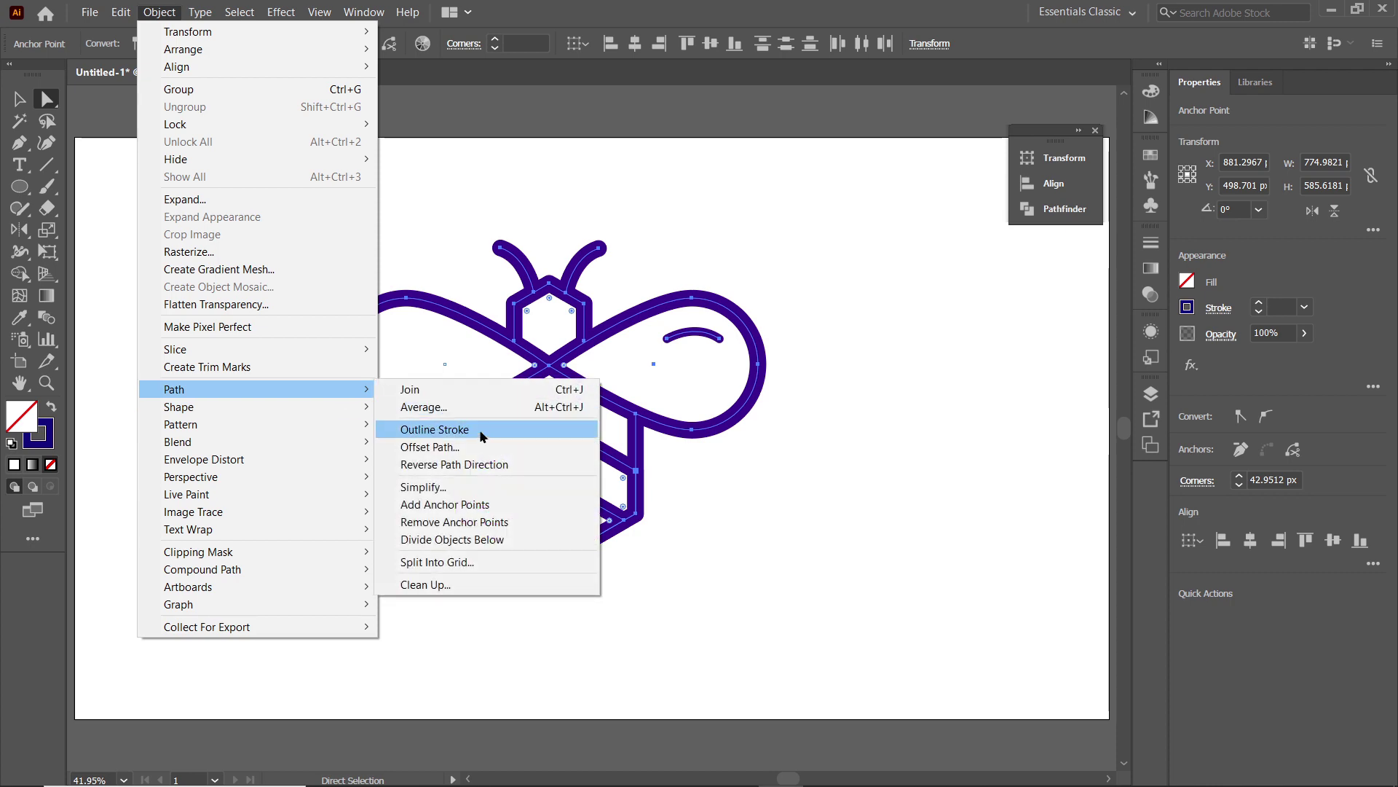
click(479, 429)
click(371, 18)
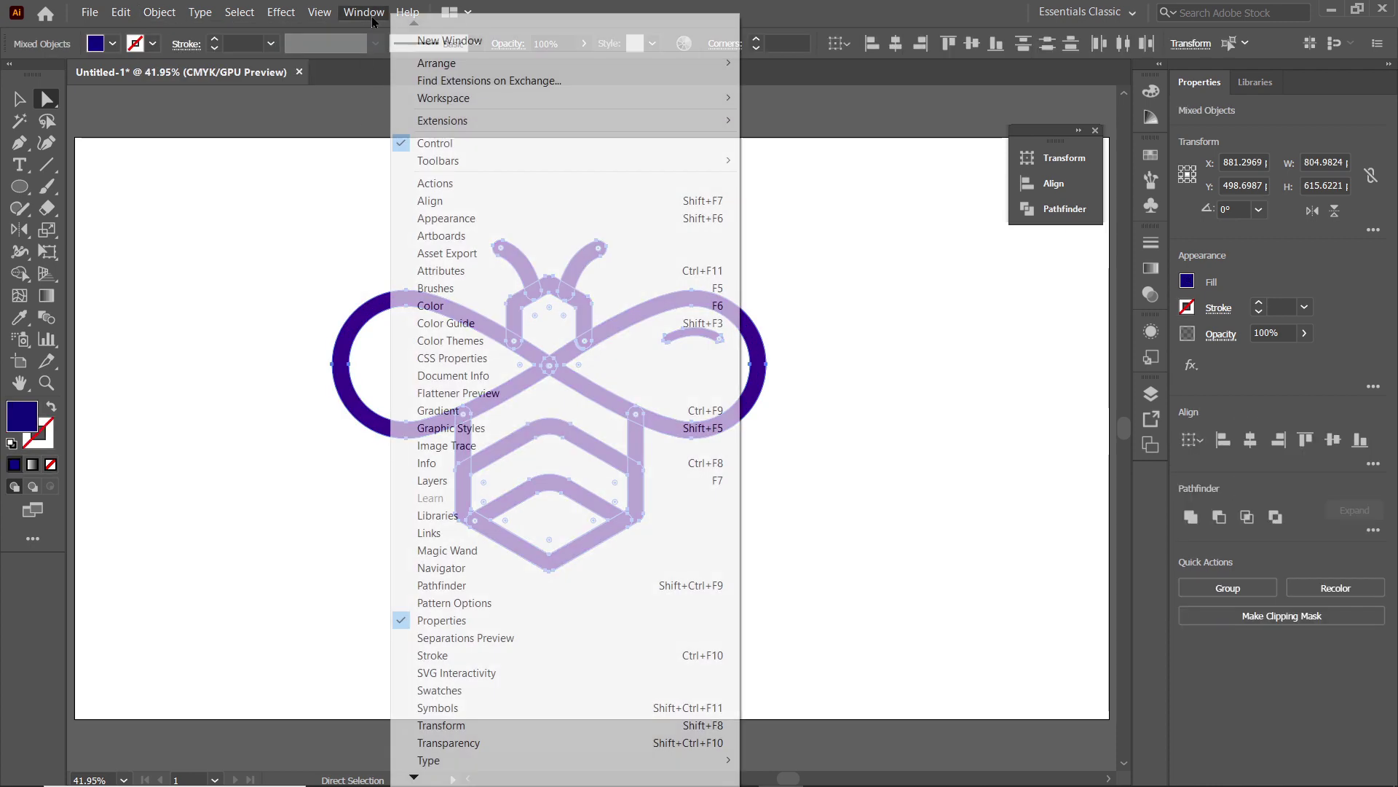
click(459, 586)
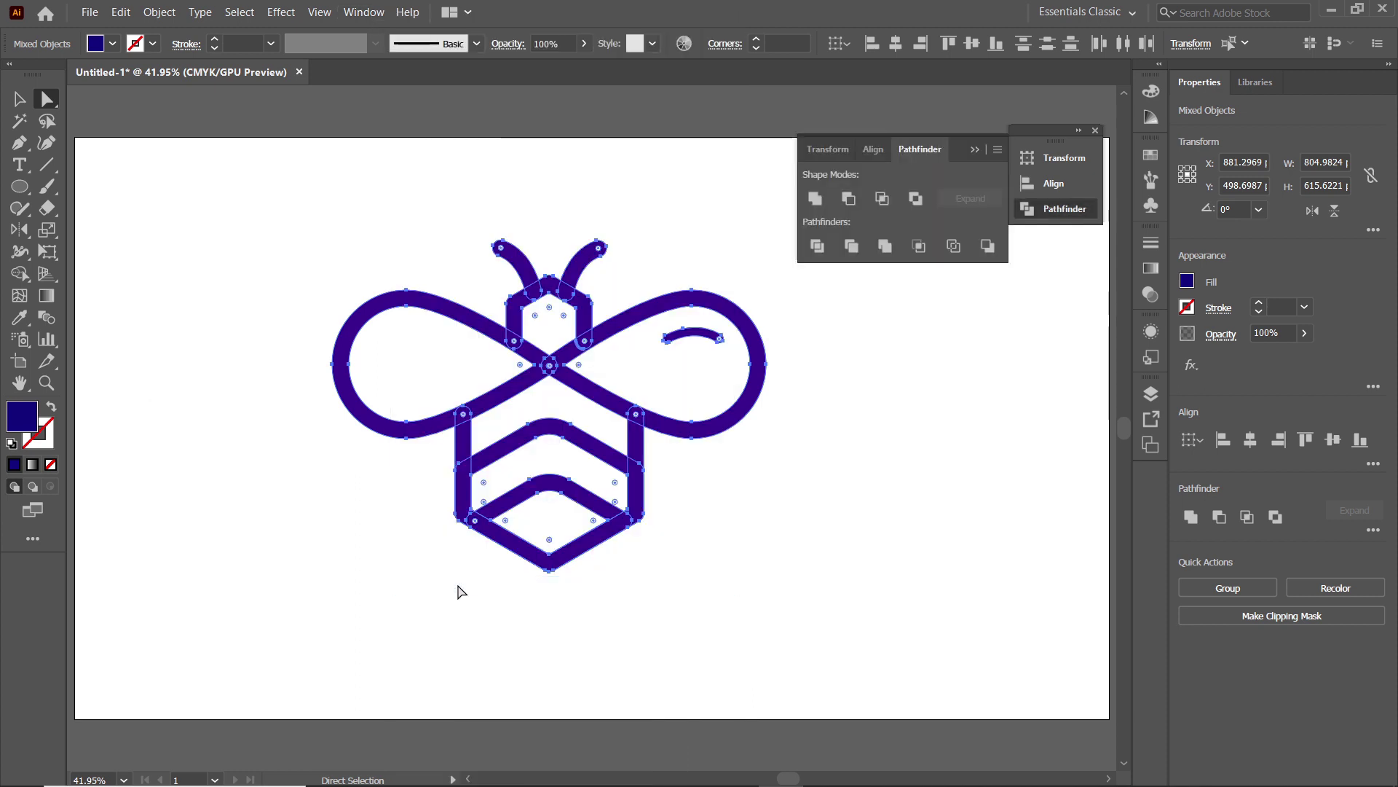
click(817, 203)
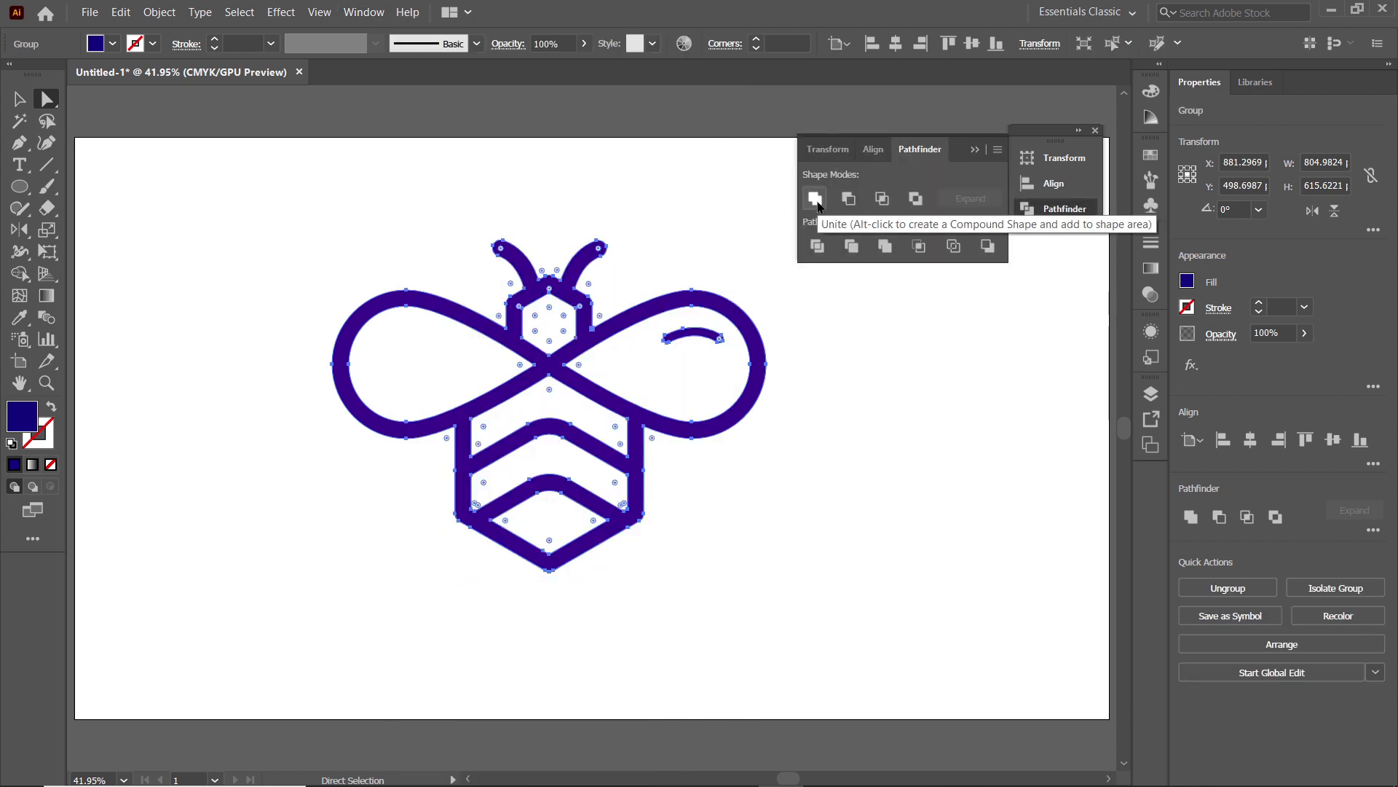
key(g)
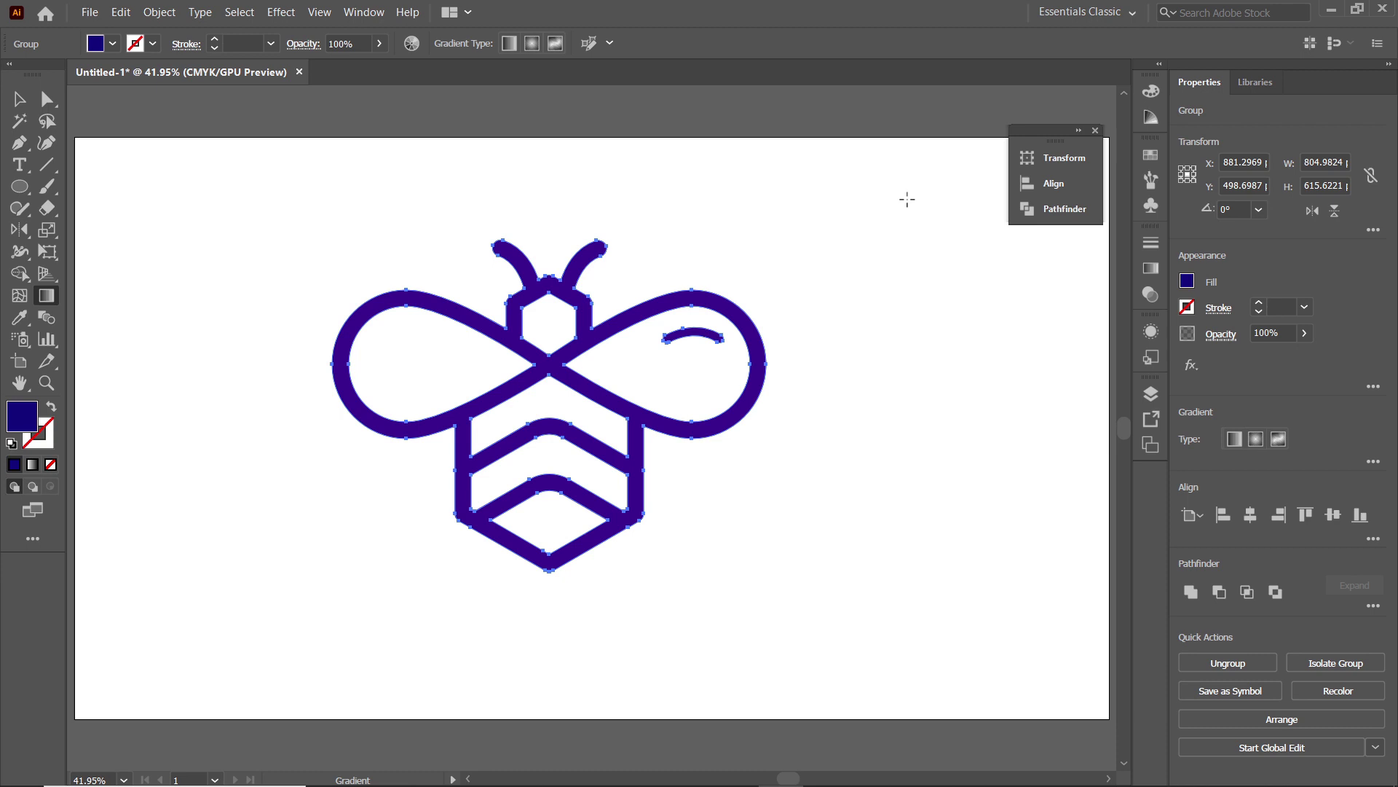
- Apply a linear gradient to the bee at a 90° angle
key(v)
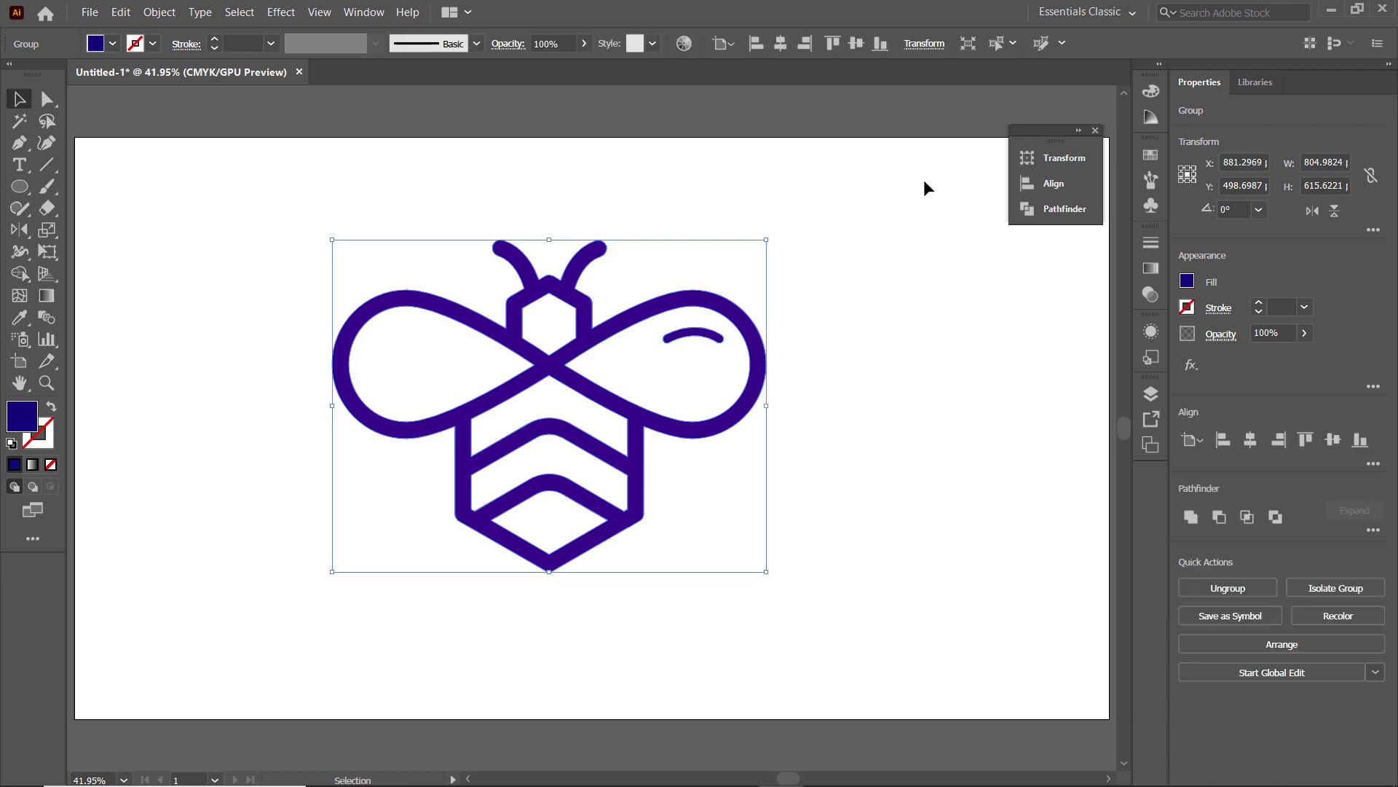
double_click(49, 298)
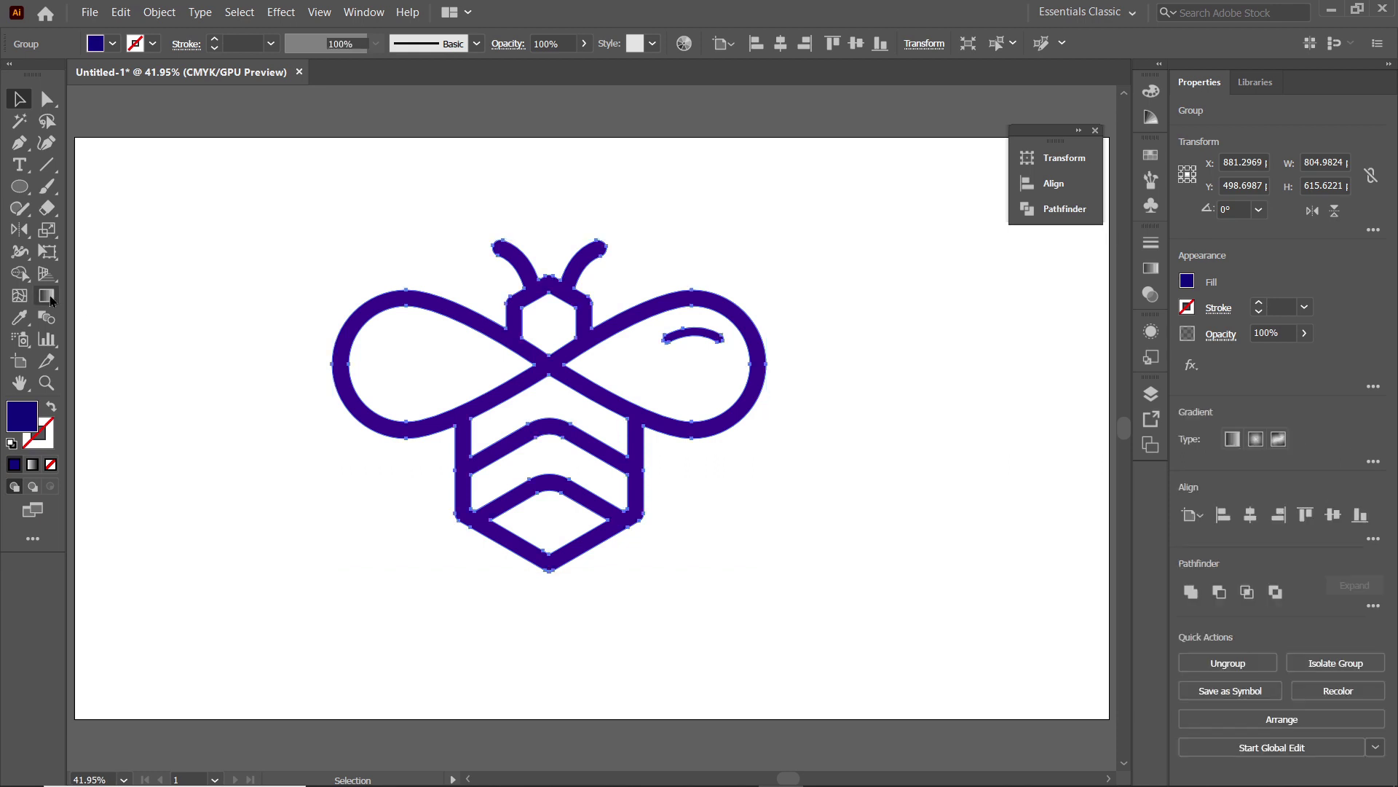
click(1012, 371)
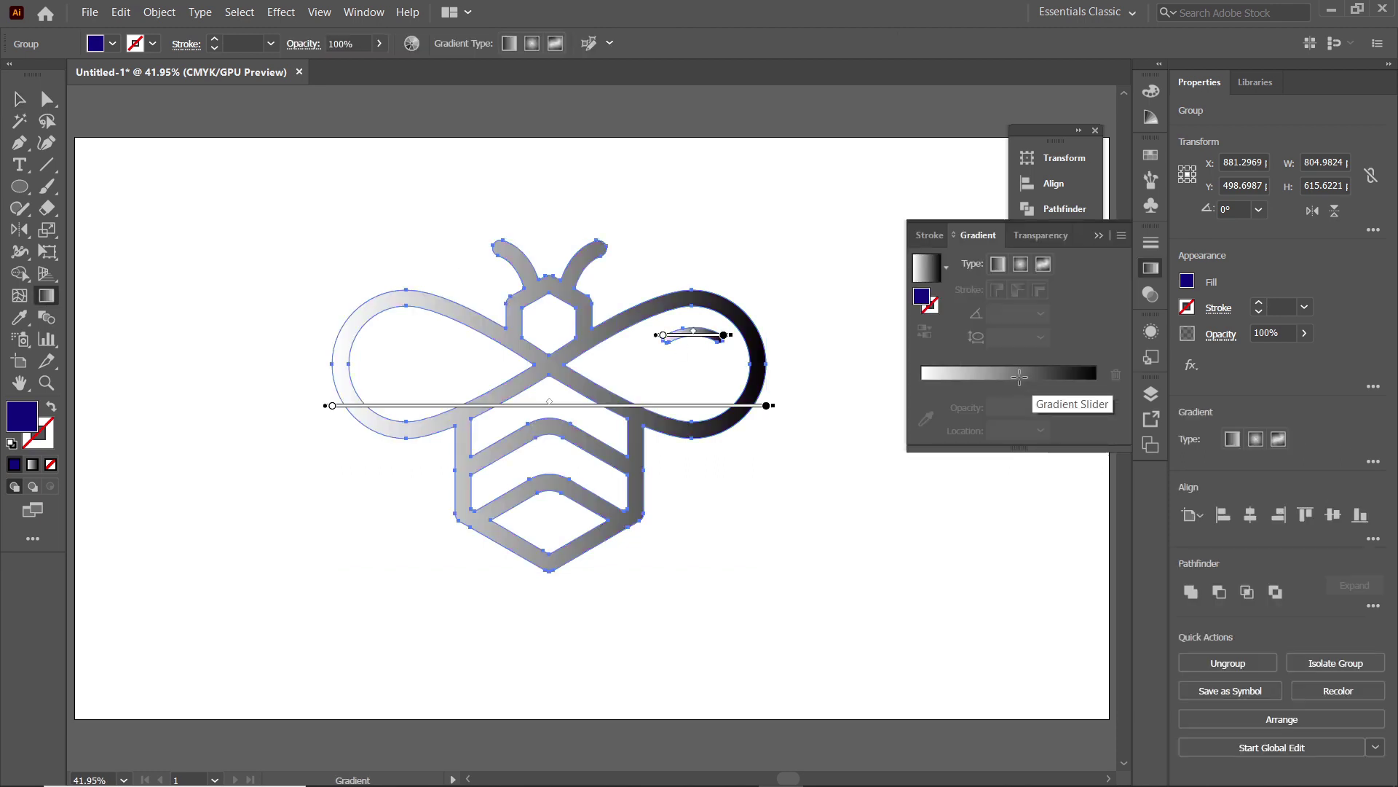
click(1009, 314)
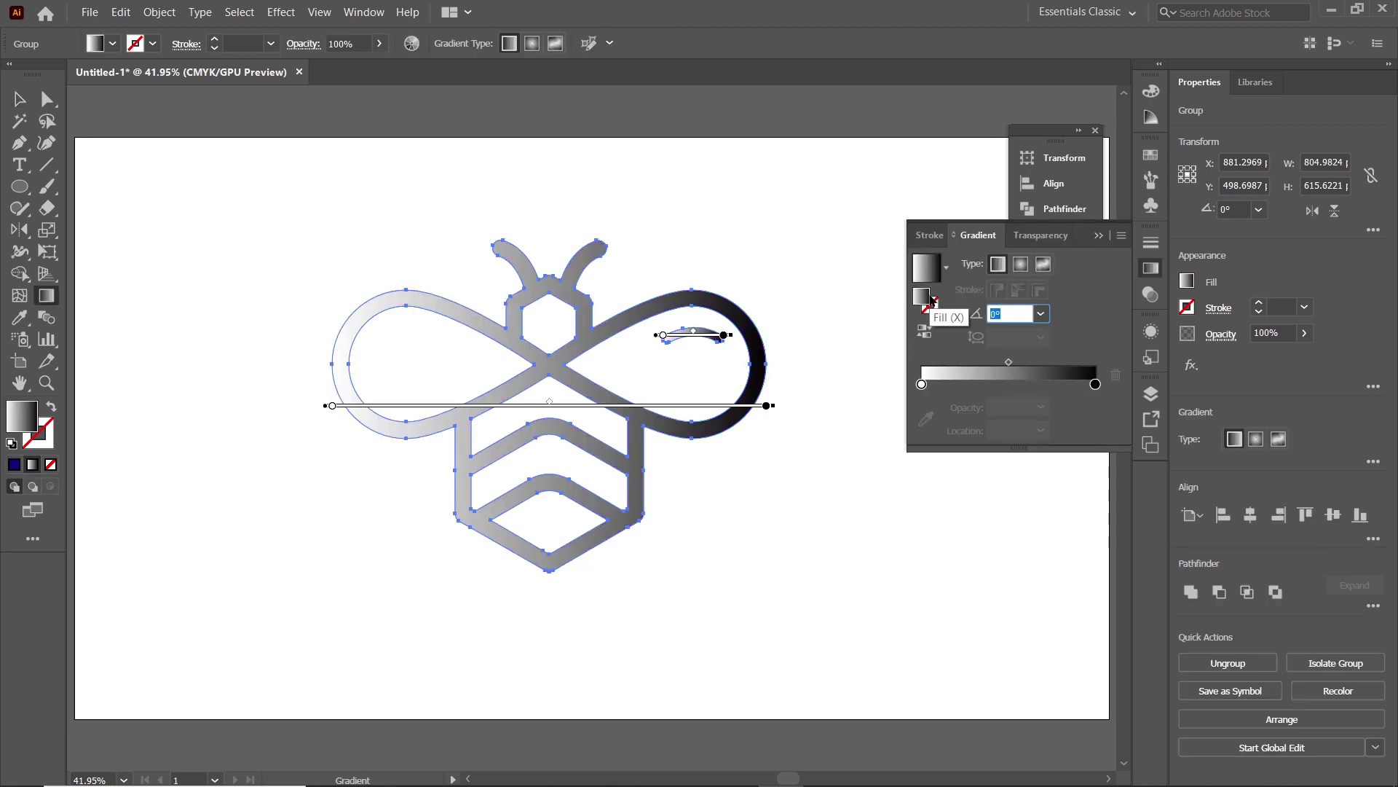
key(Return)
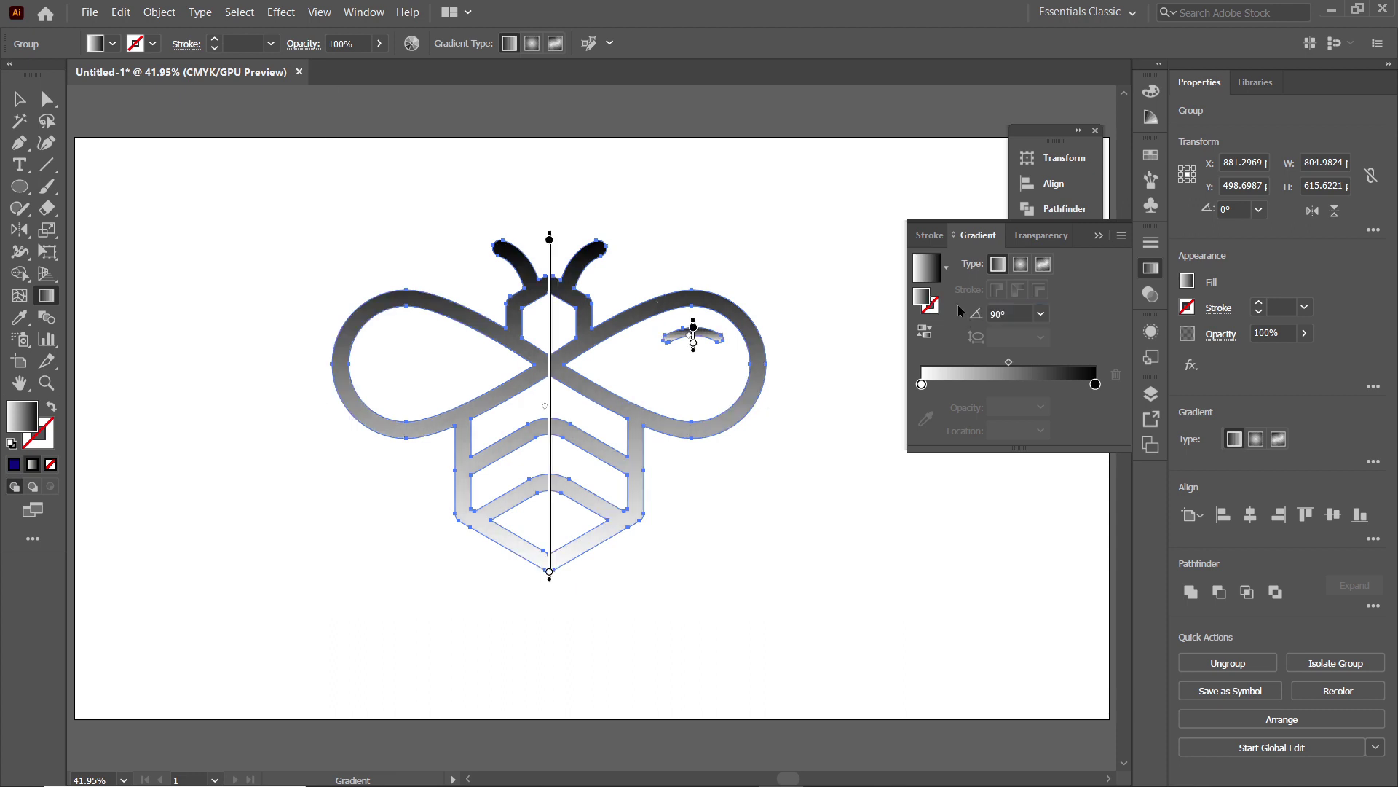
- Set the bottom gradient stop to pink e51c5b in RGB mode
double_click(921, 385)
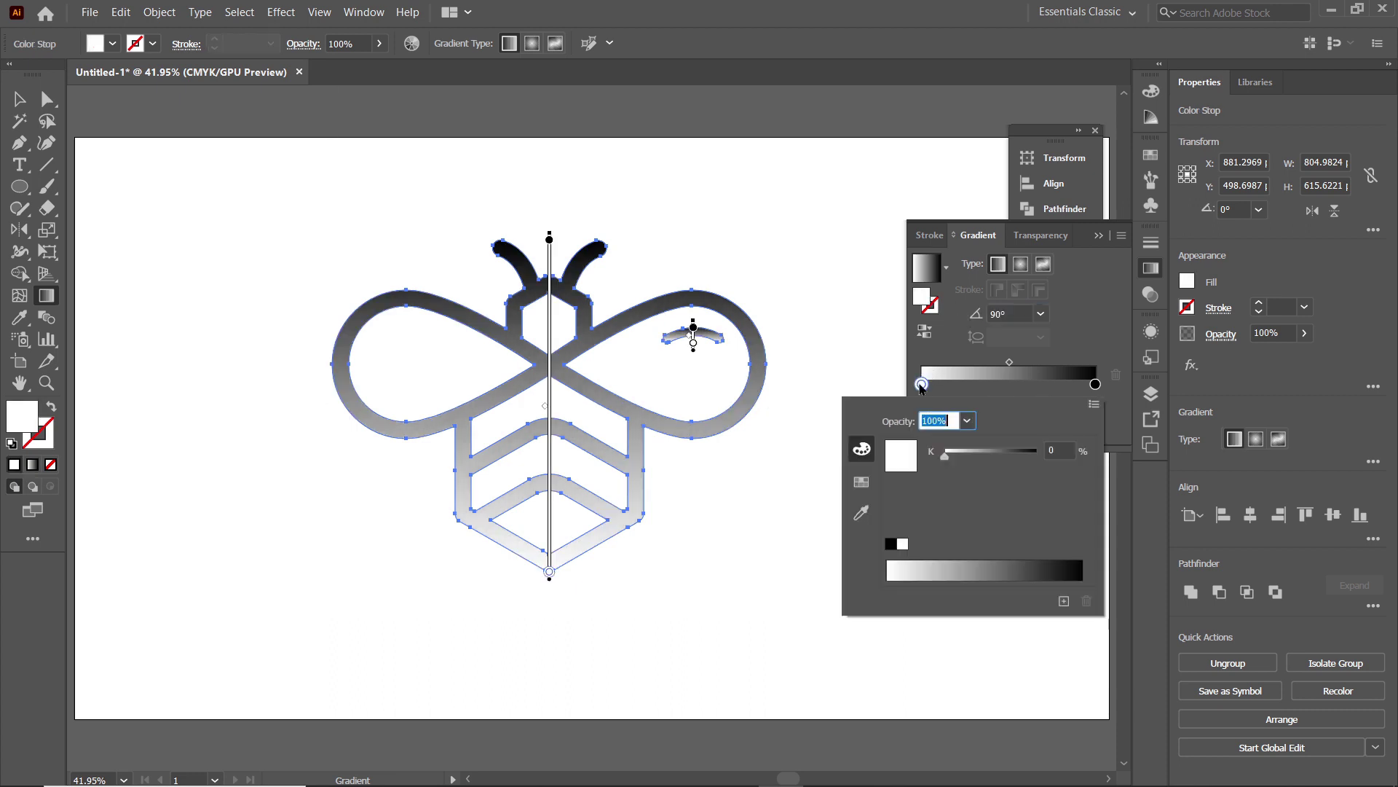
click(1093, 404)
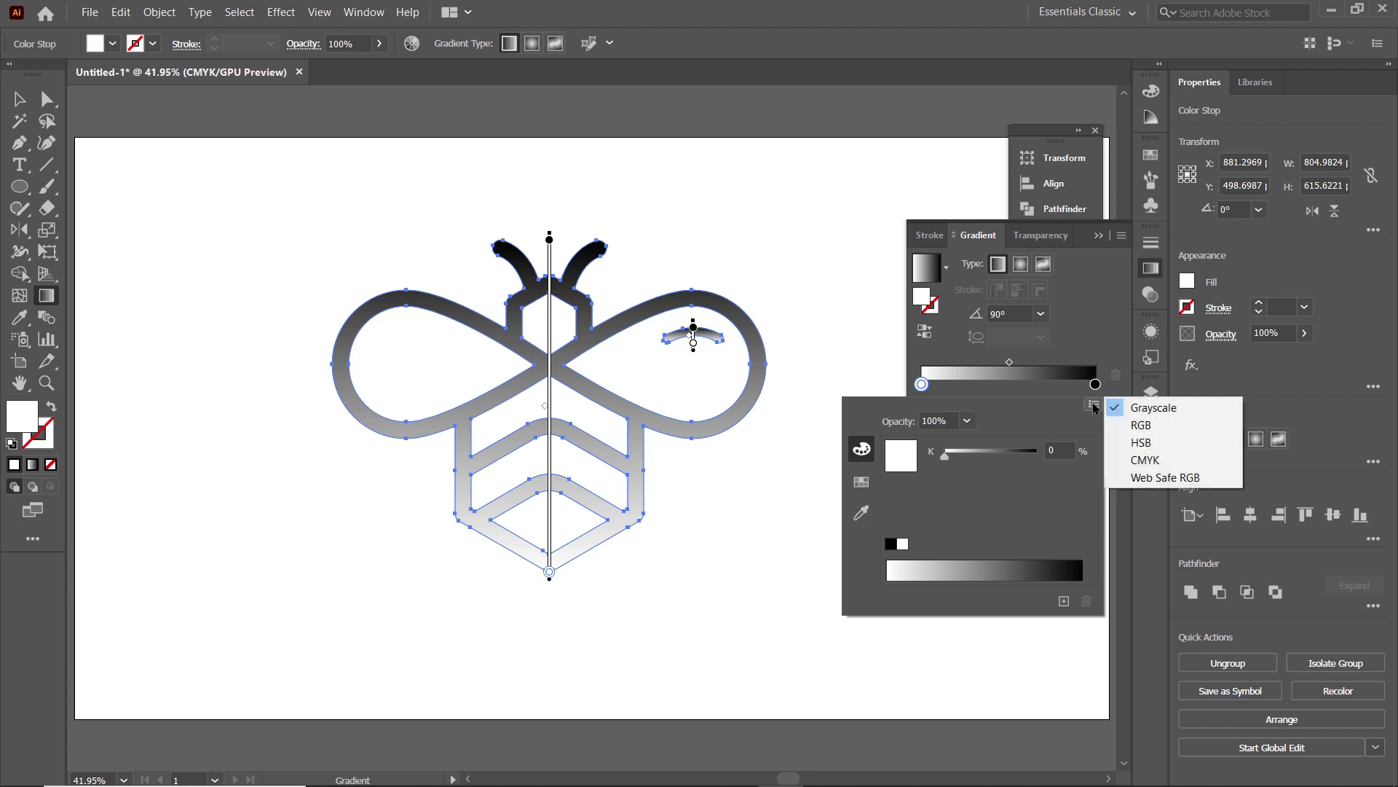
click(1141, 426)
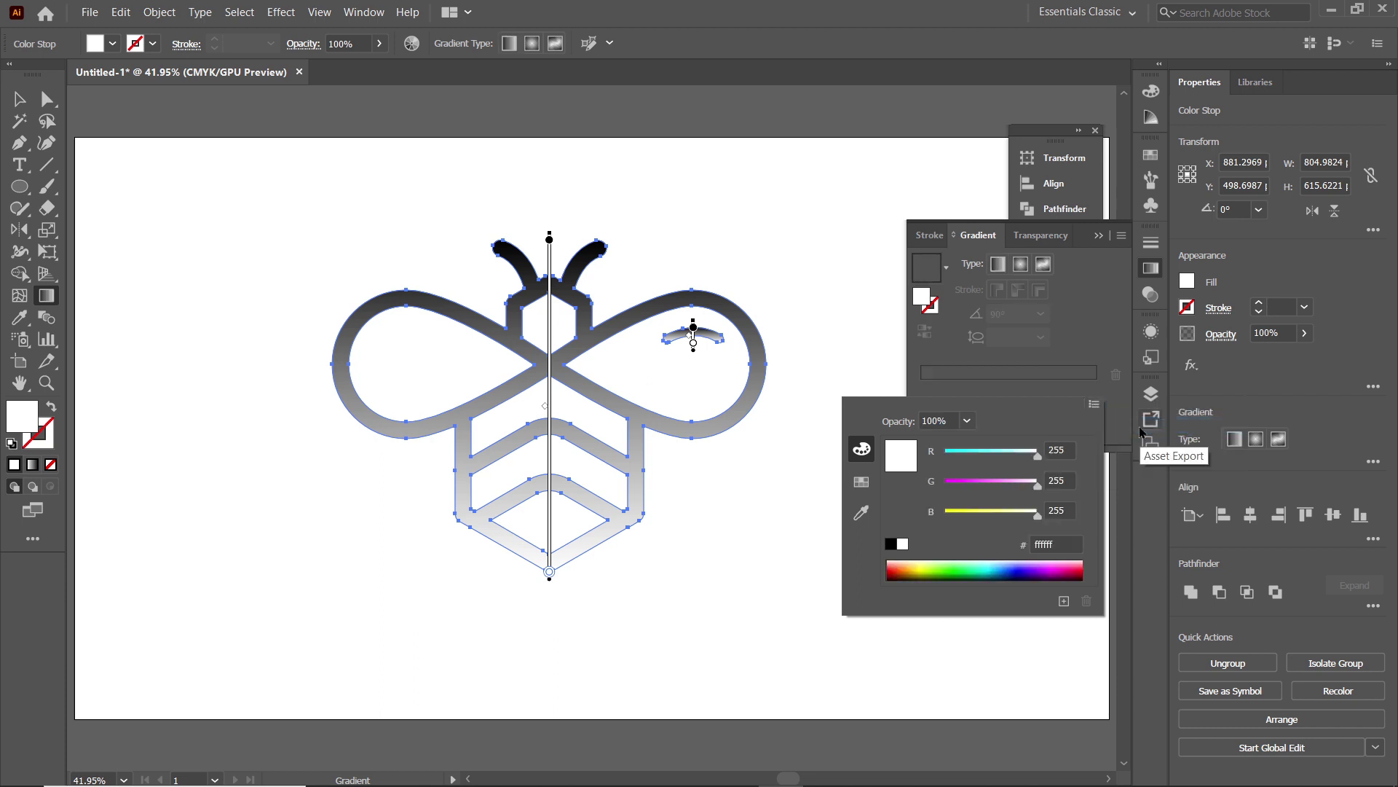
click(1071, 540)
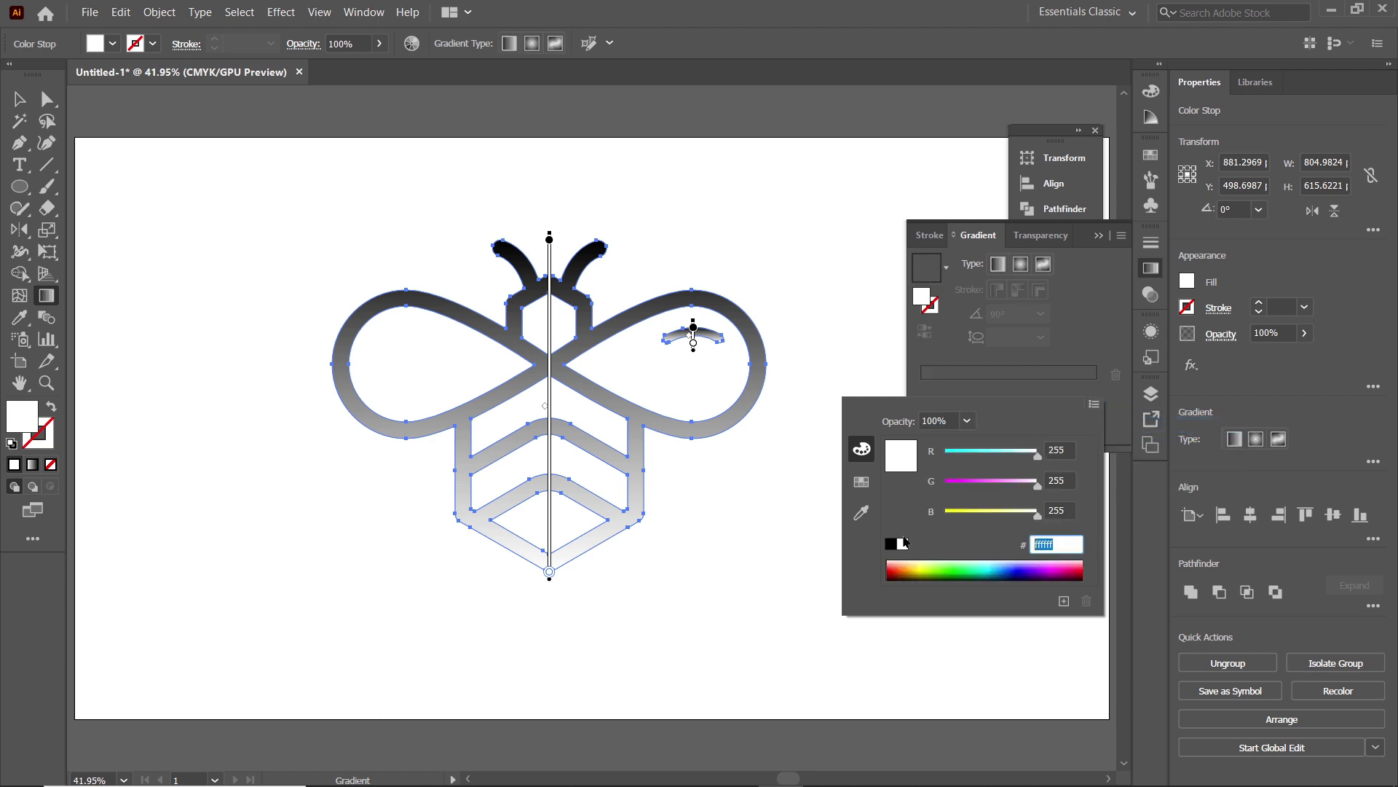
text(e51c5)
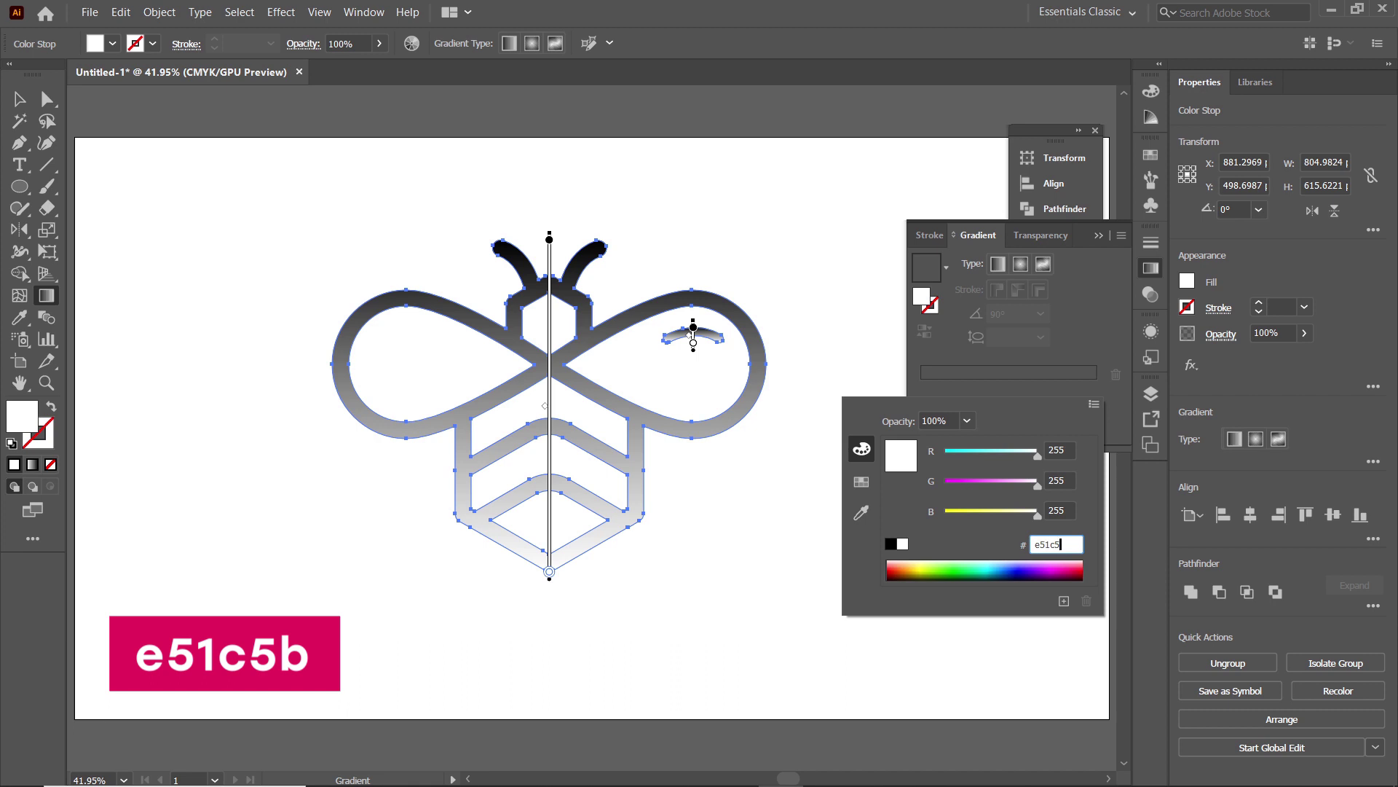
key(Return)
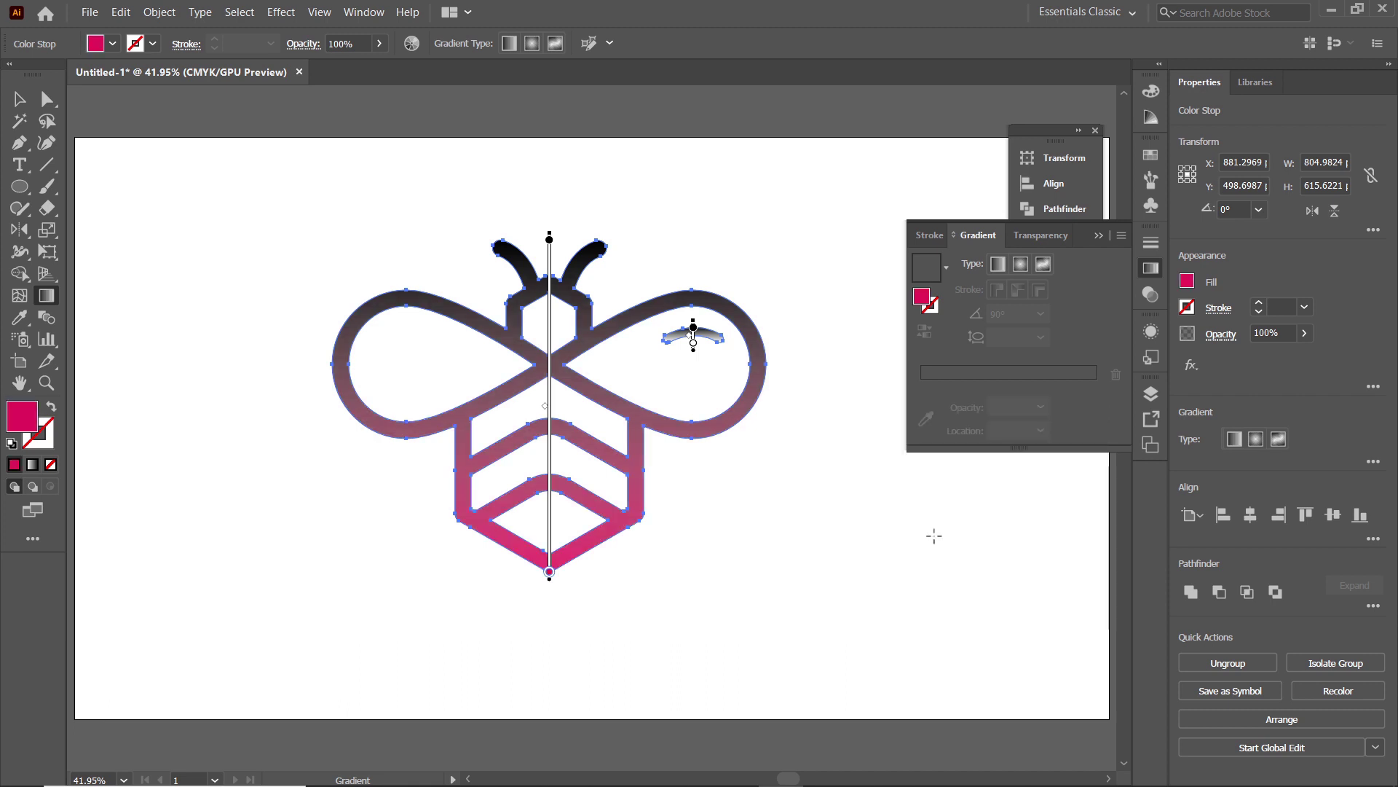
- Set the top gradient stop to orange fc8a3b in RGB, then reselect the bee
double_click(549, 243)
click(548, 257)
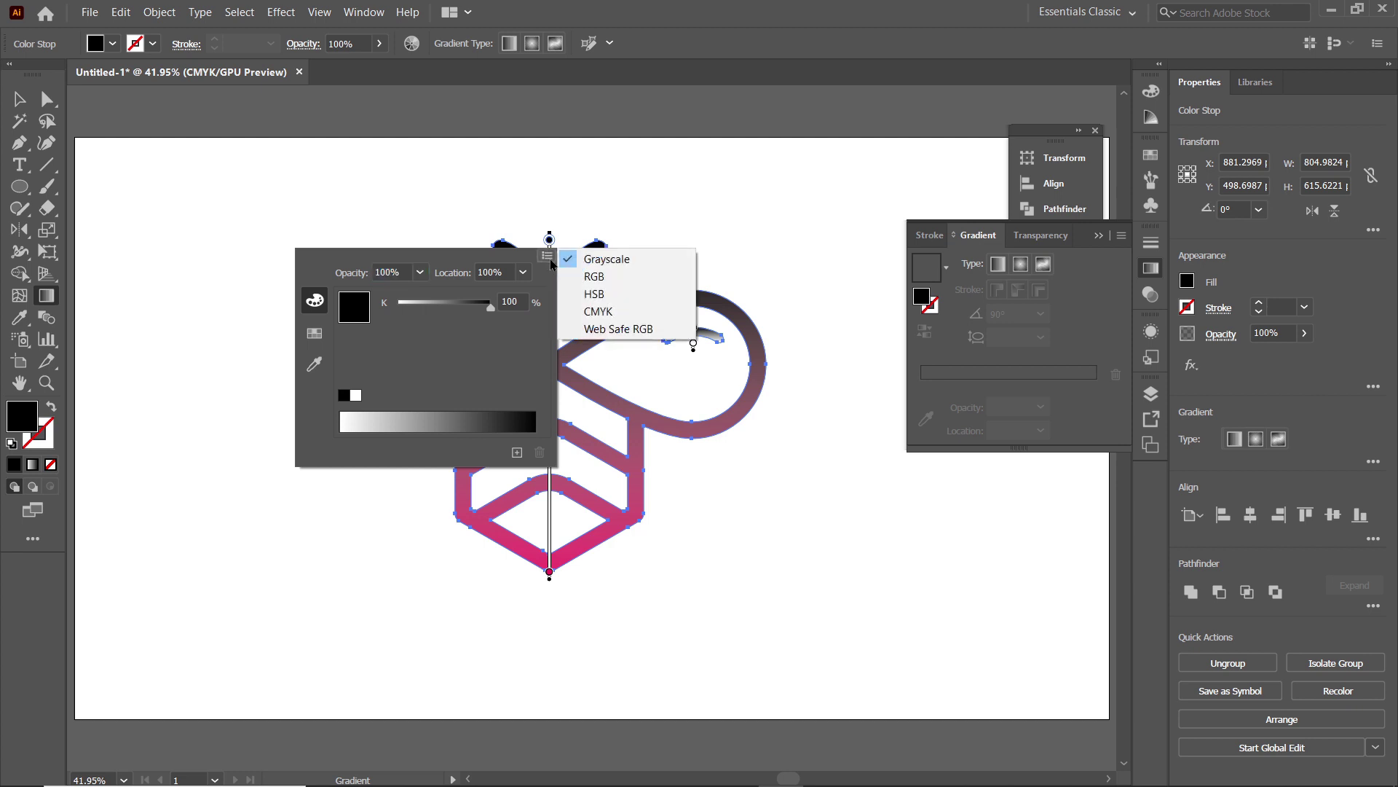
click(594, 276)
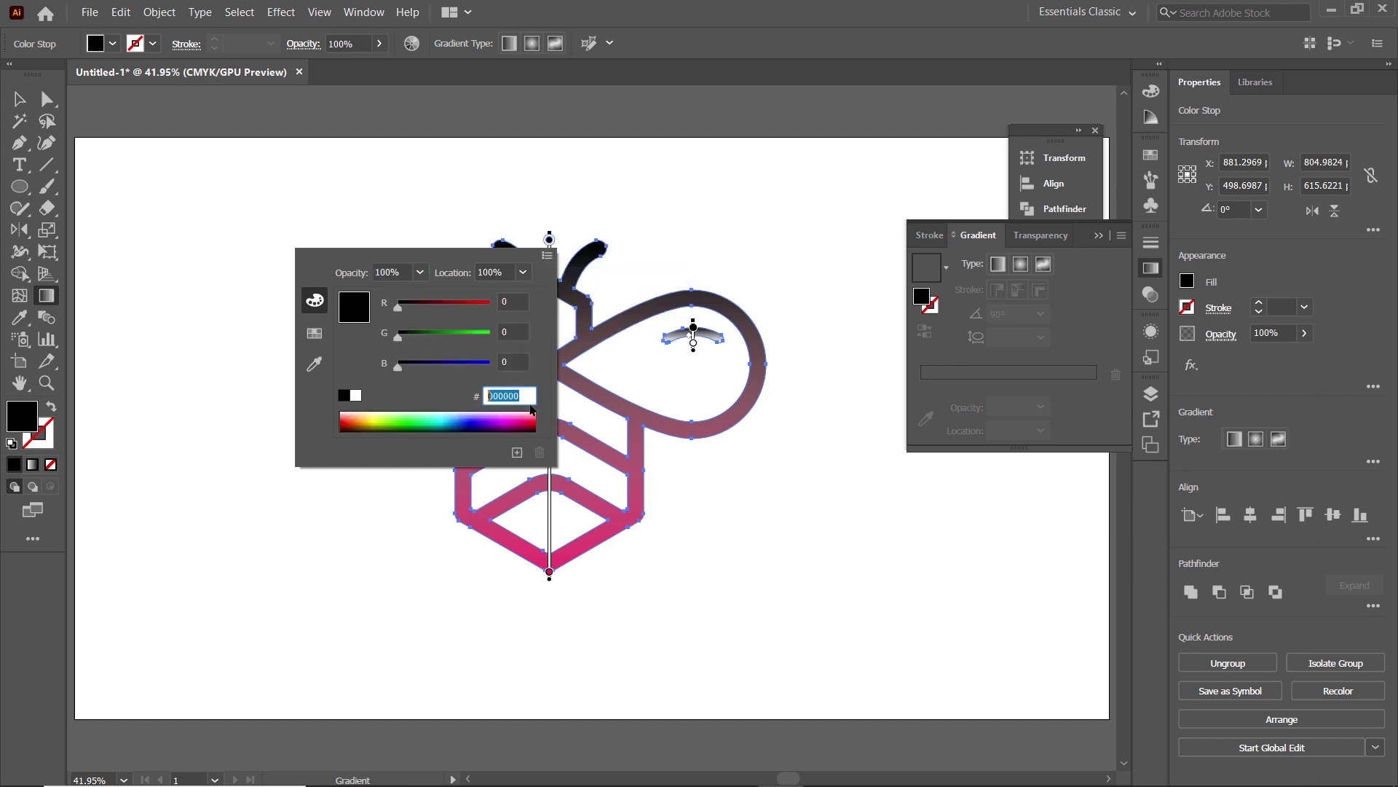
text(fc)
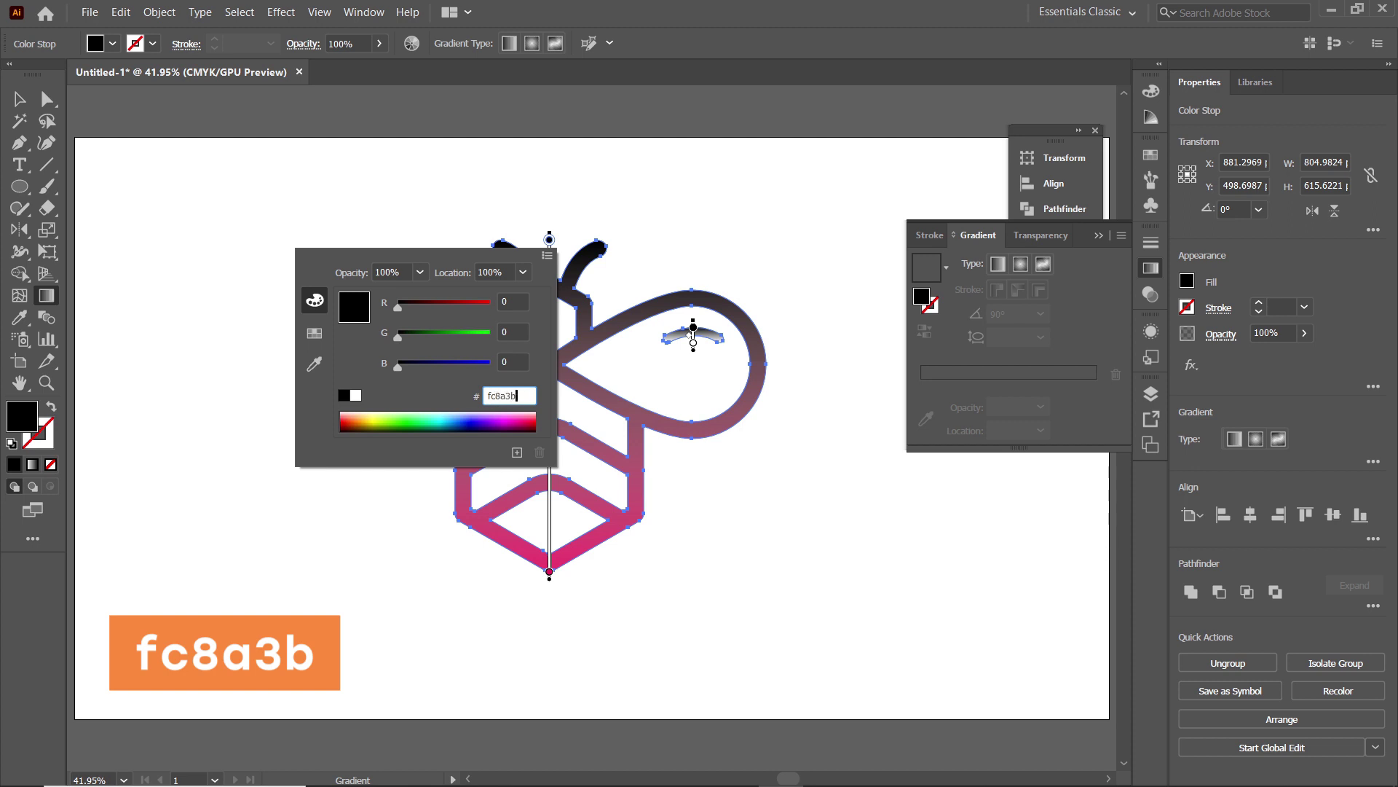
text(8a3b)
key(Return)
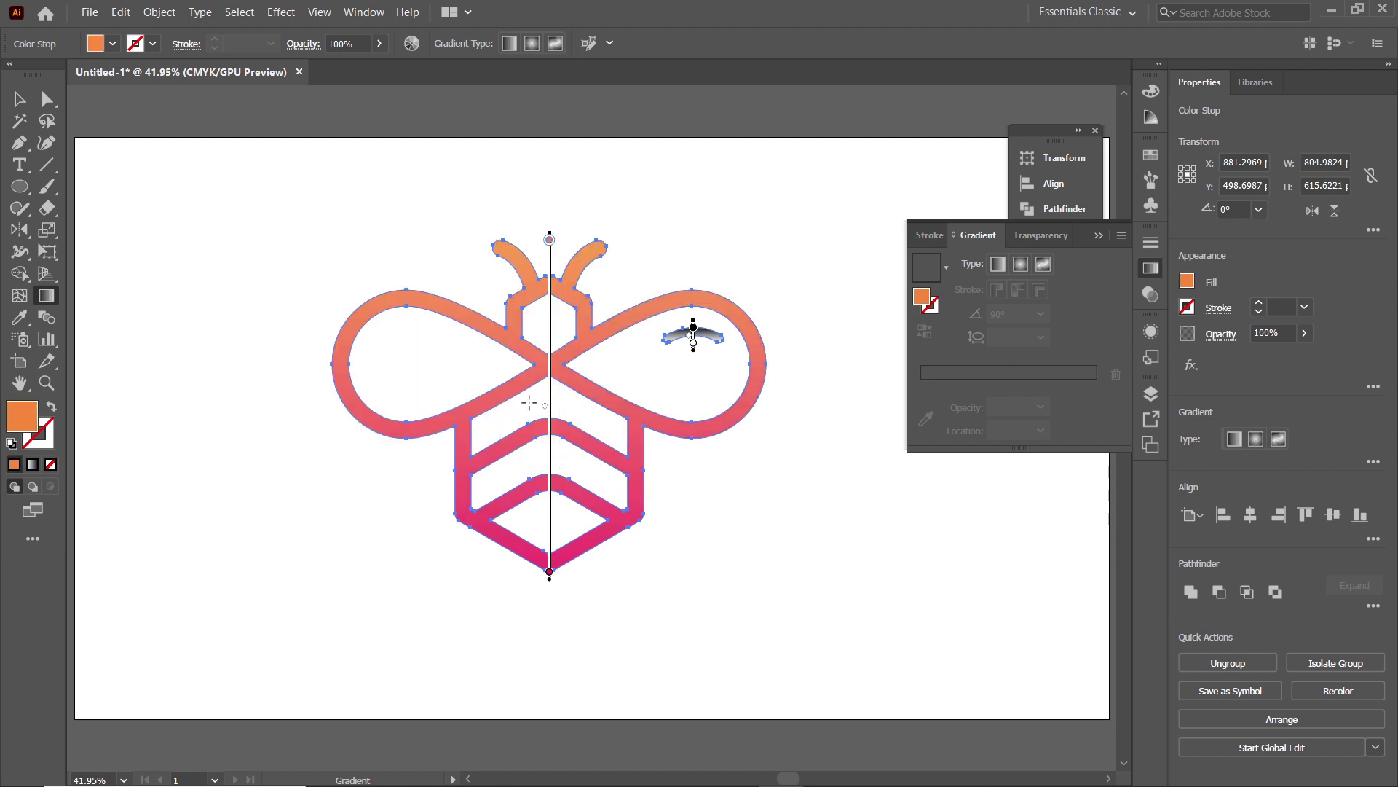
click(19, 99)
click(370, 254)
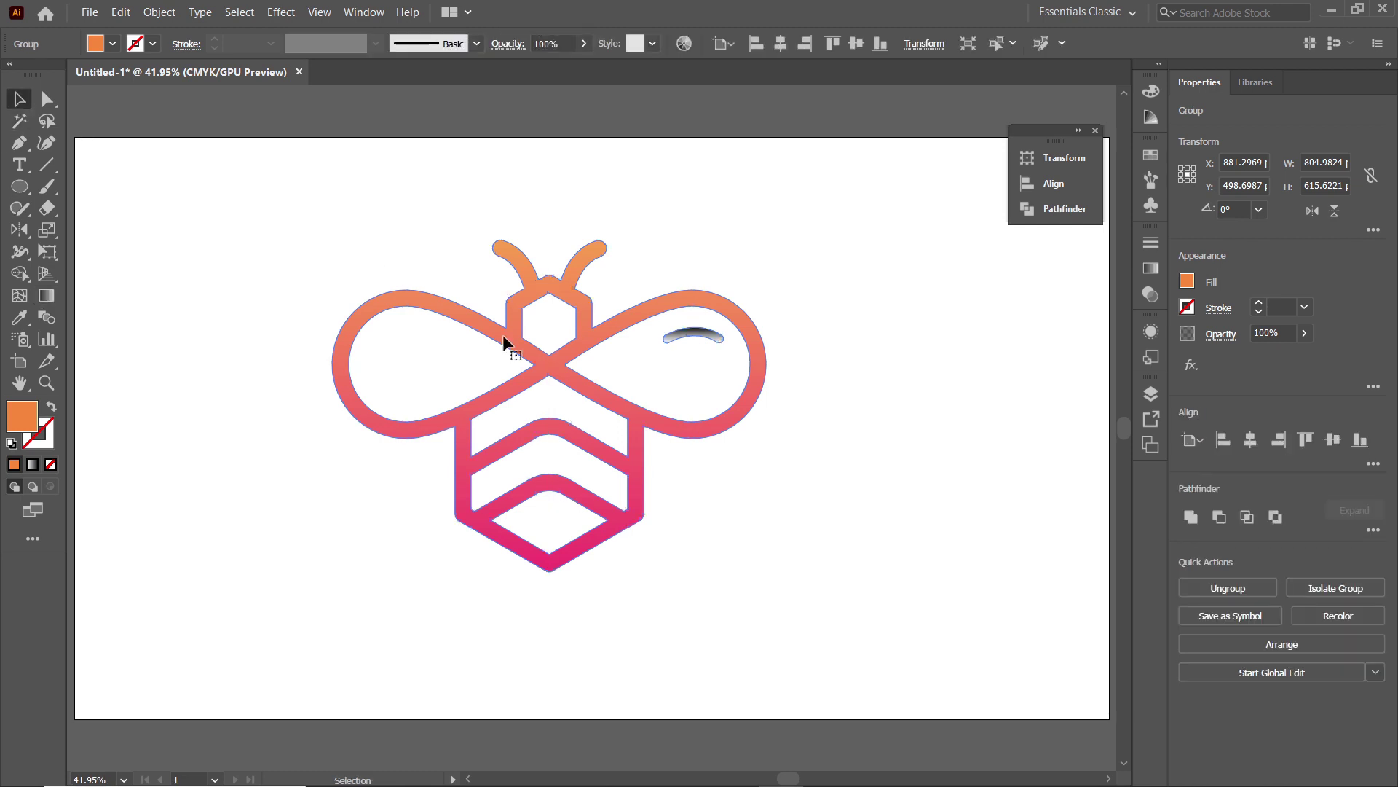
click(558, 361)
- Ungroup the bee and eyedropper its pink-orange gradient onto the wing highlight
right_click(560, 367)
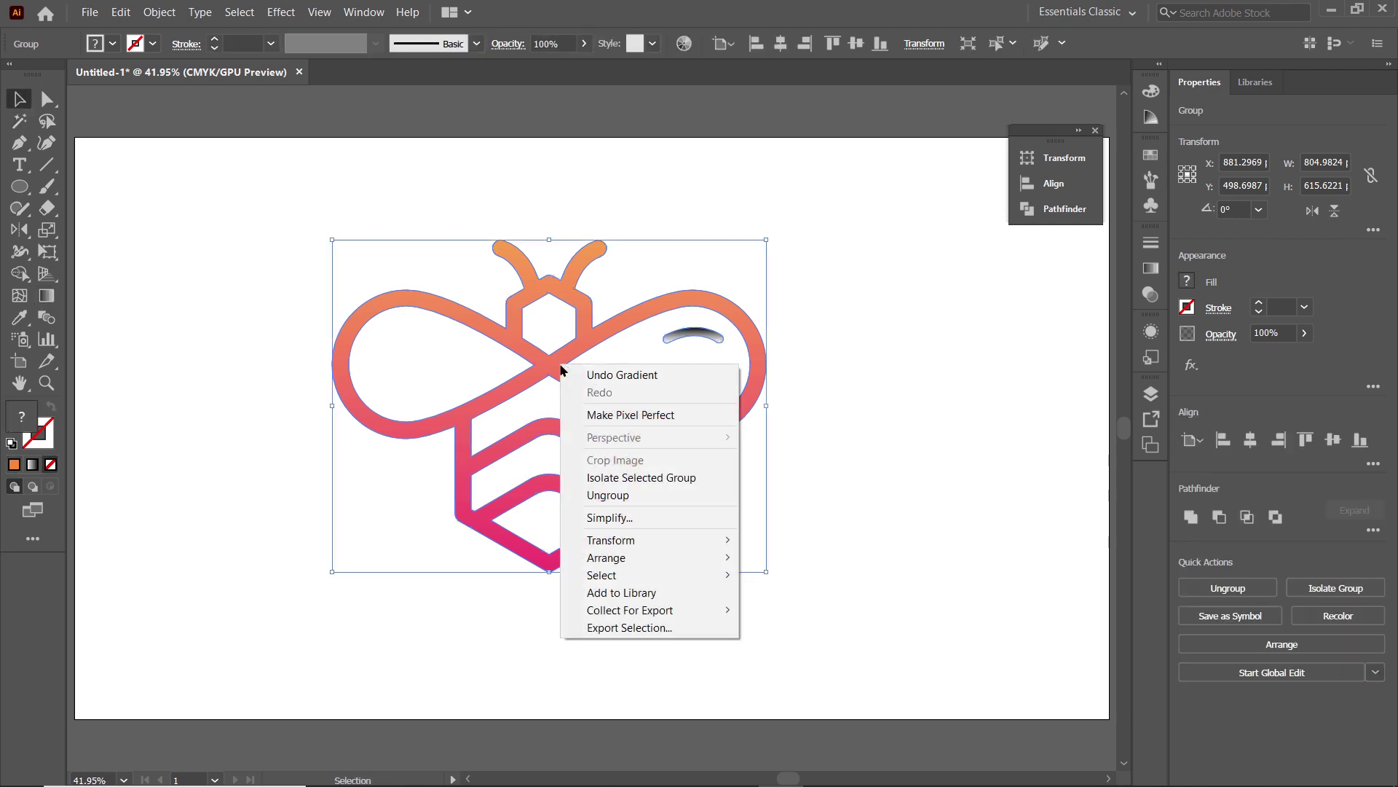
click(631, 493)
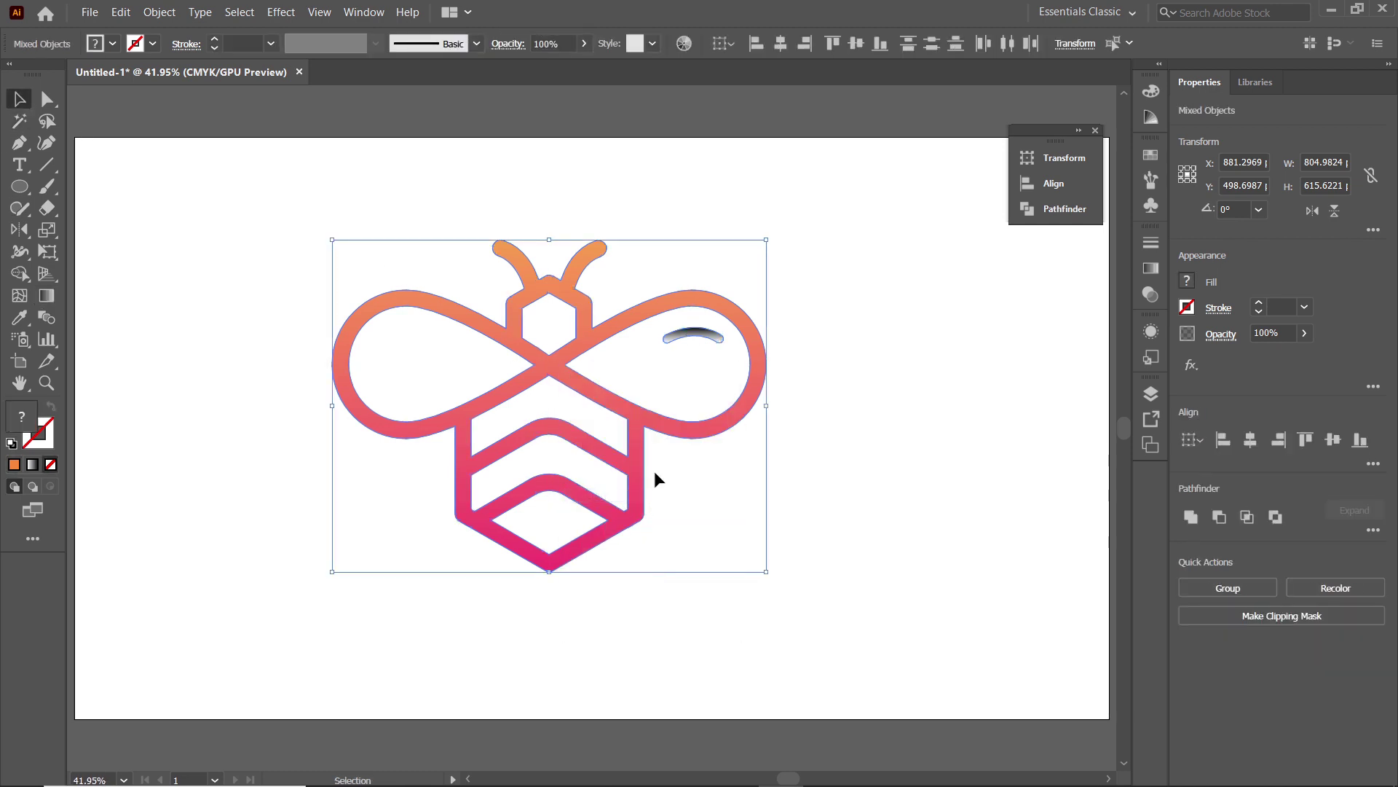
click(842, 420)
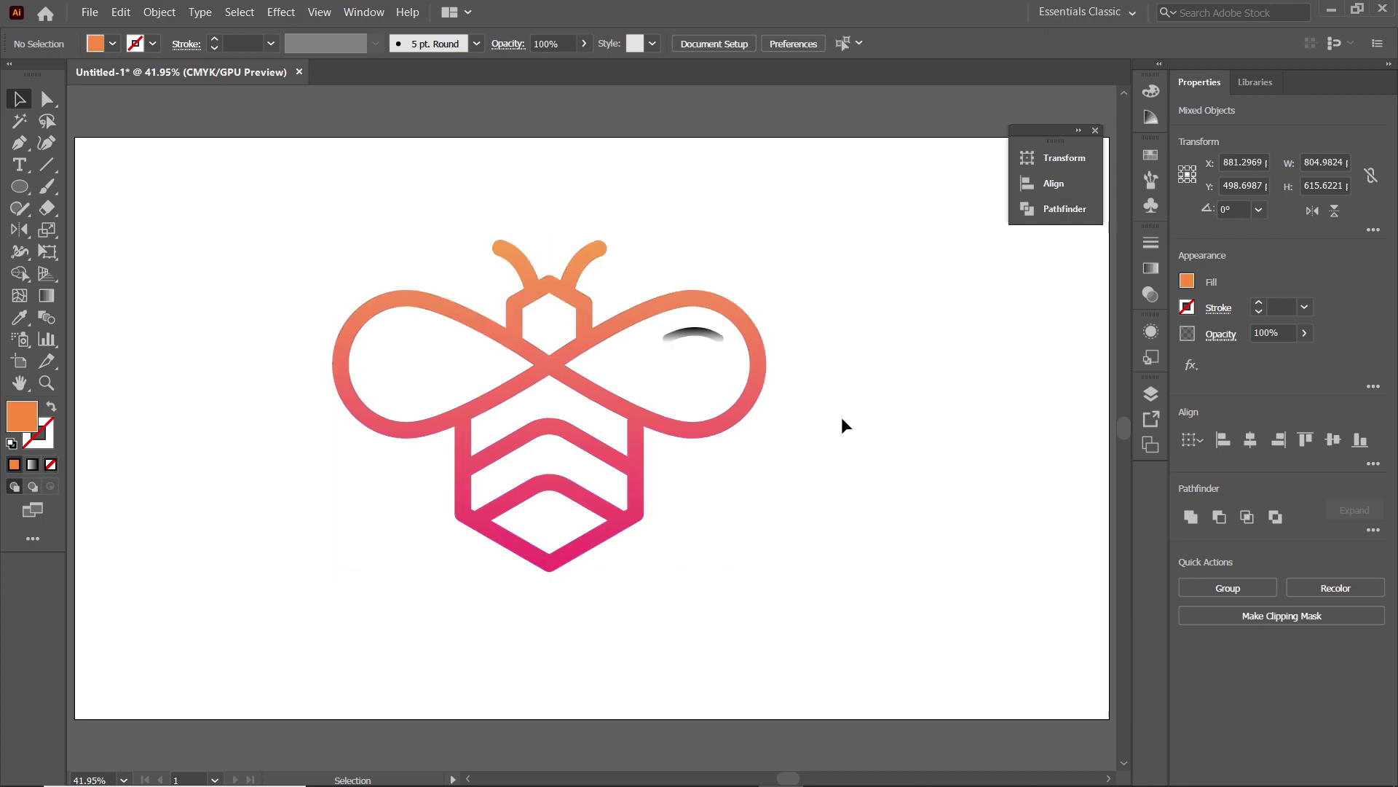
click(685, 336)
click(16, 320)
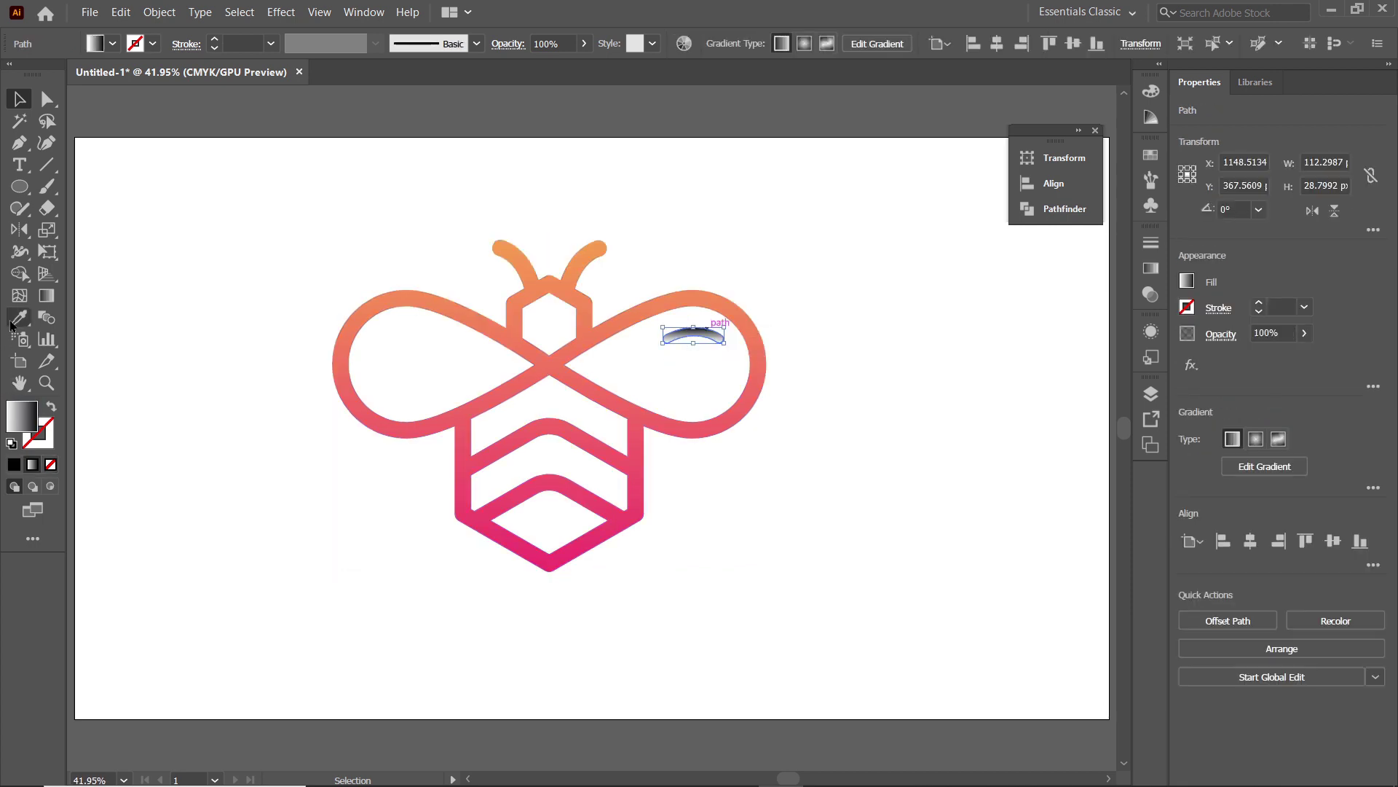
click(563, 353)
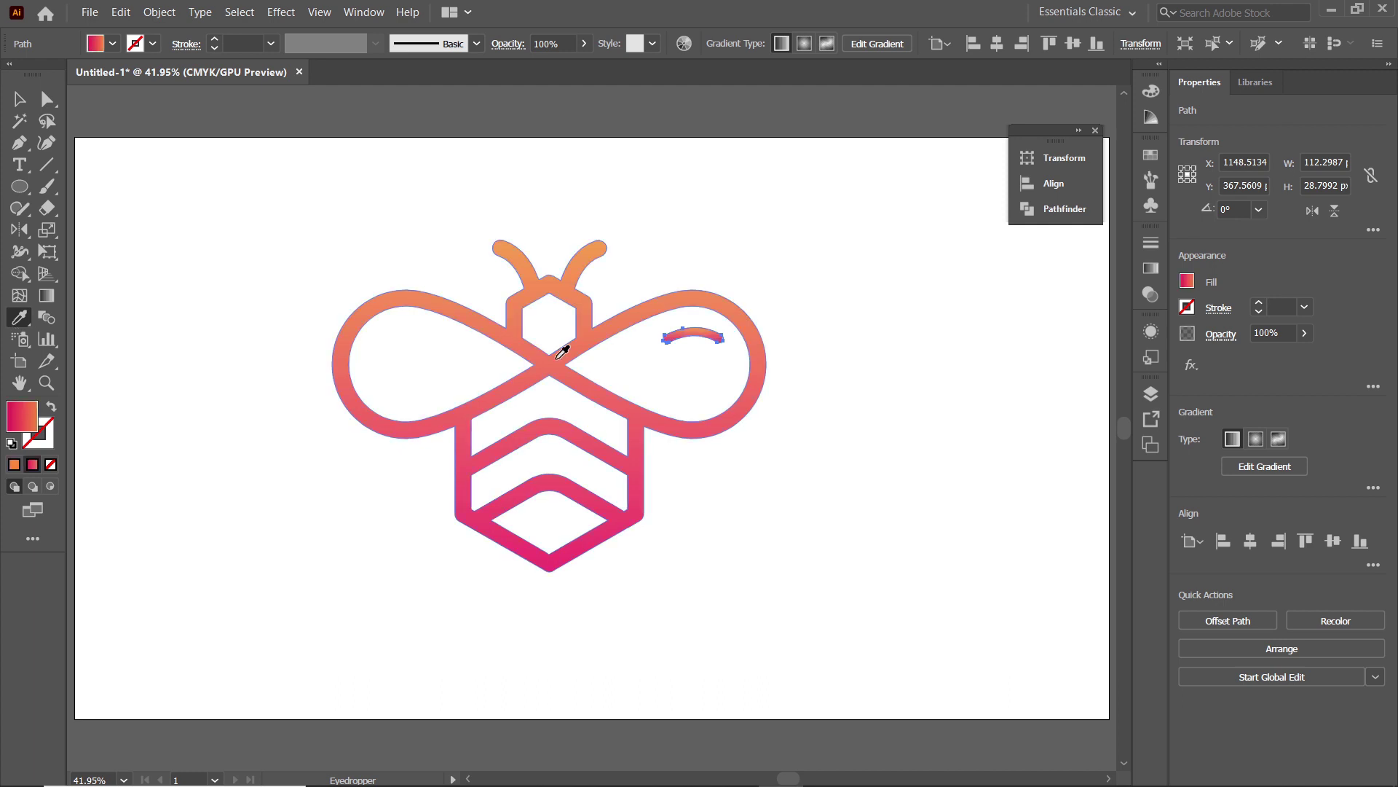
- Regroup all bee pieces, shrink the group and move it toward the upper centre
key(v)
drag(405, 219, 749, 592)
right_click(635, 414)
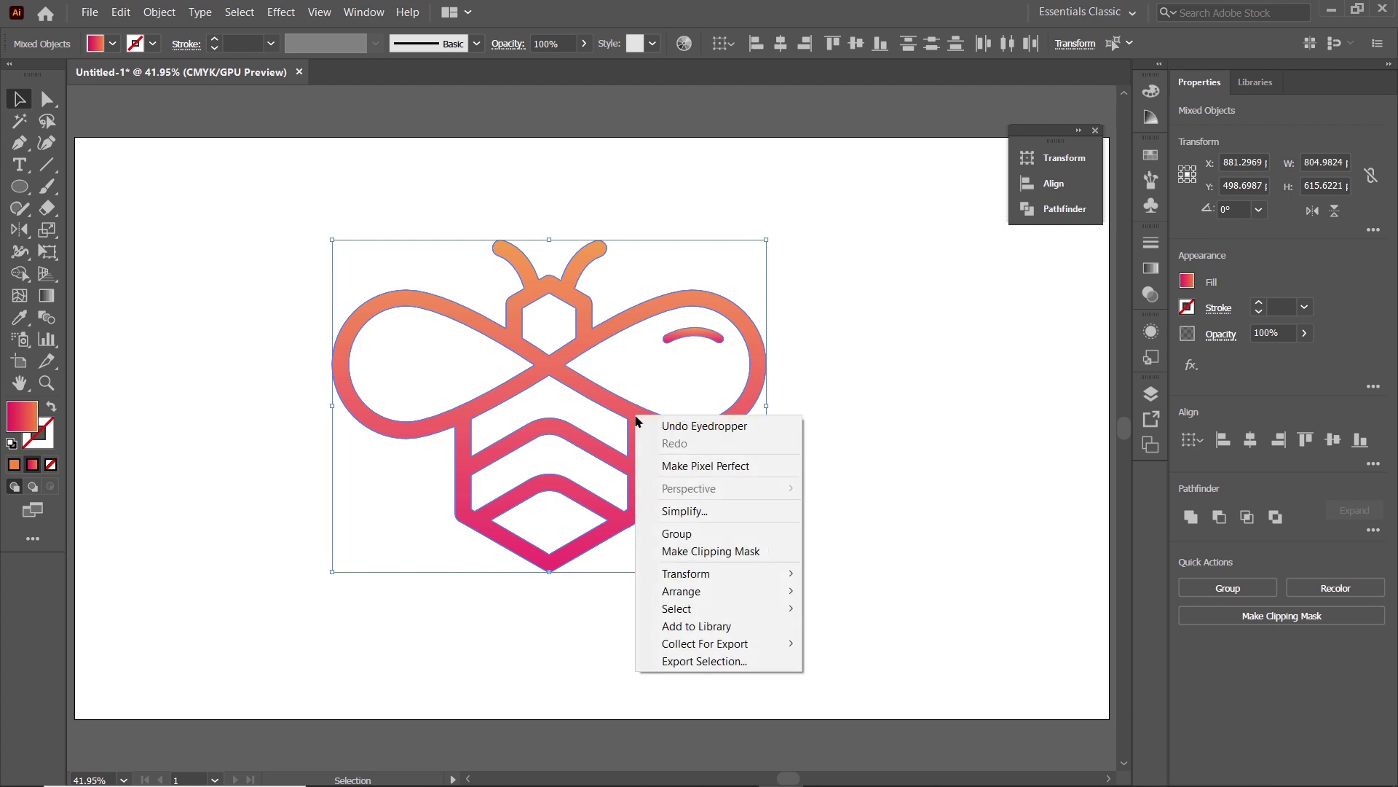
click(690, 532)
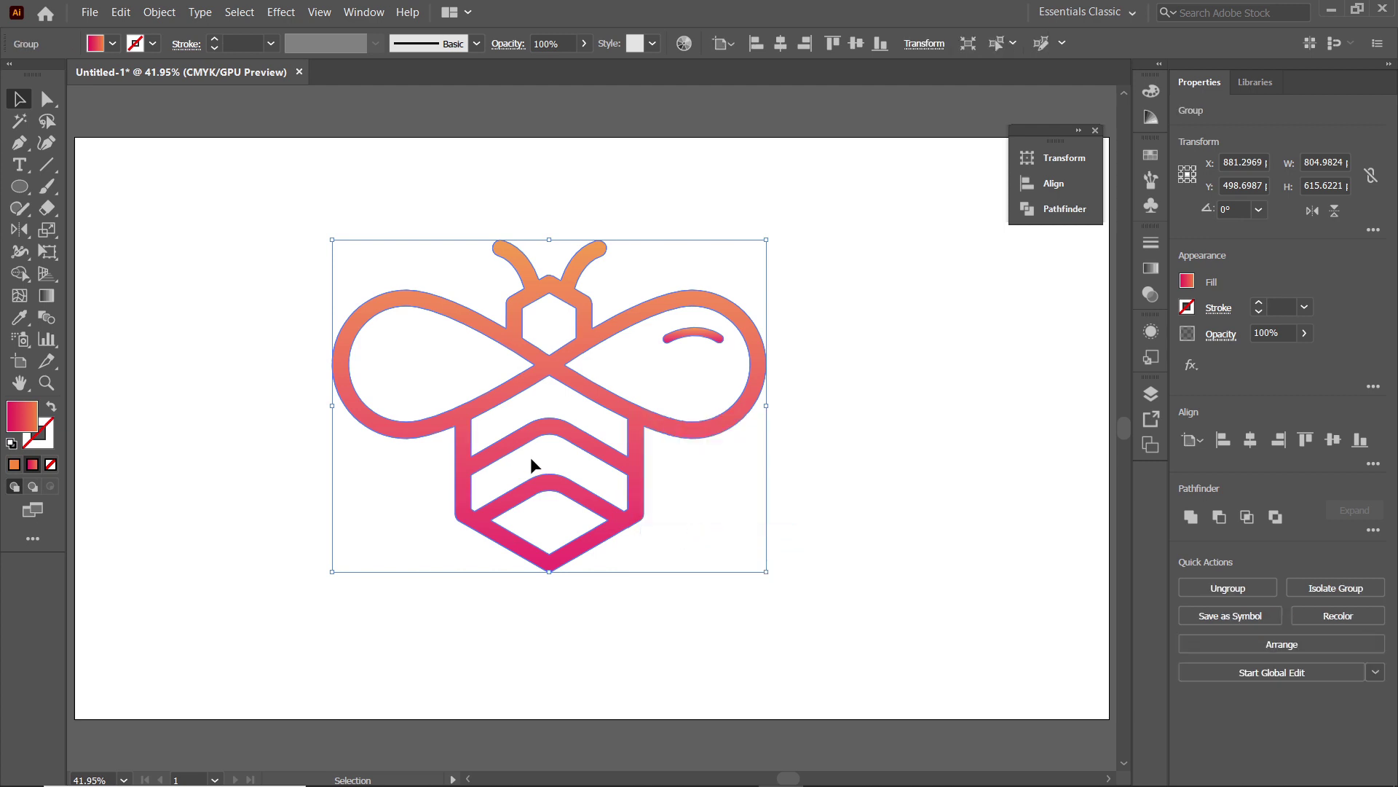
drag(767, 571, 517, 380)
drag(459, 311, 583, 351)
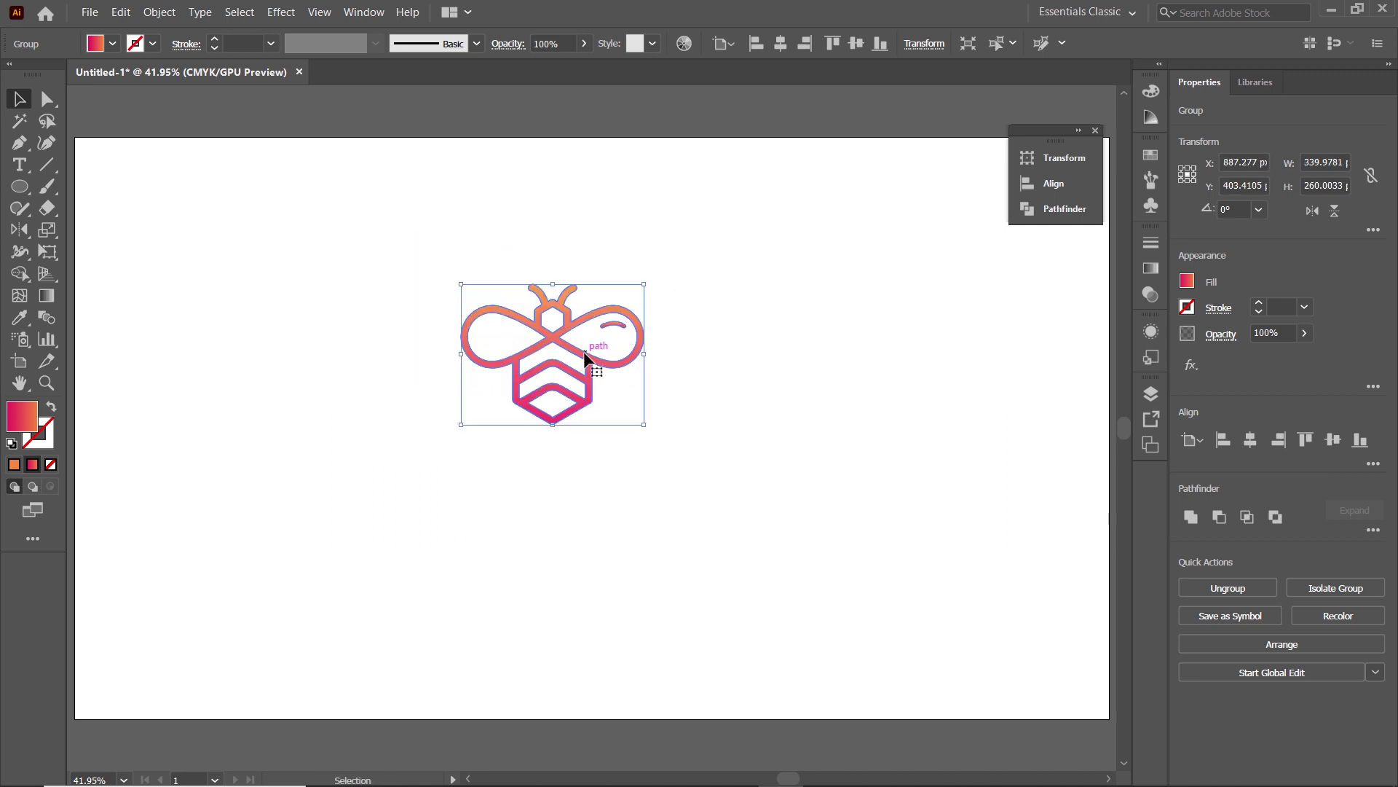
- Place a 100 pt text line below the bee and type ALVEARIUM
key(t)
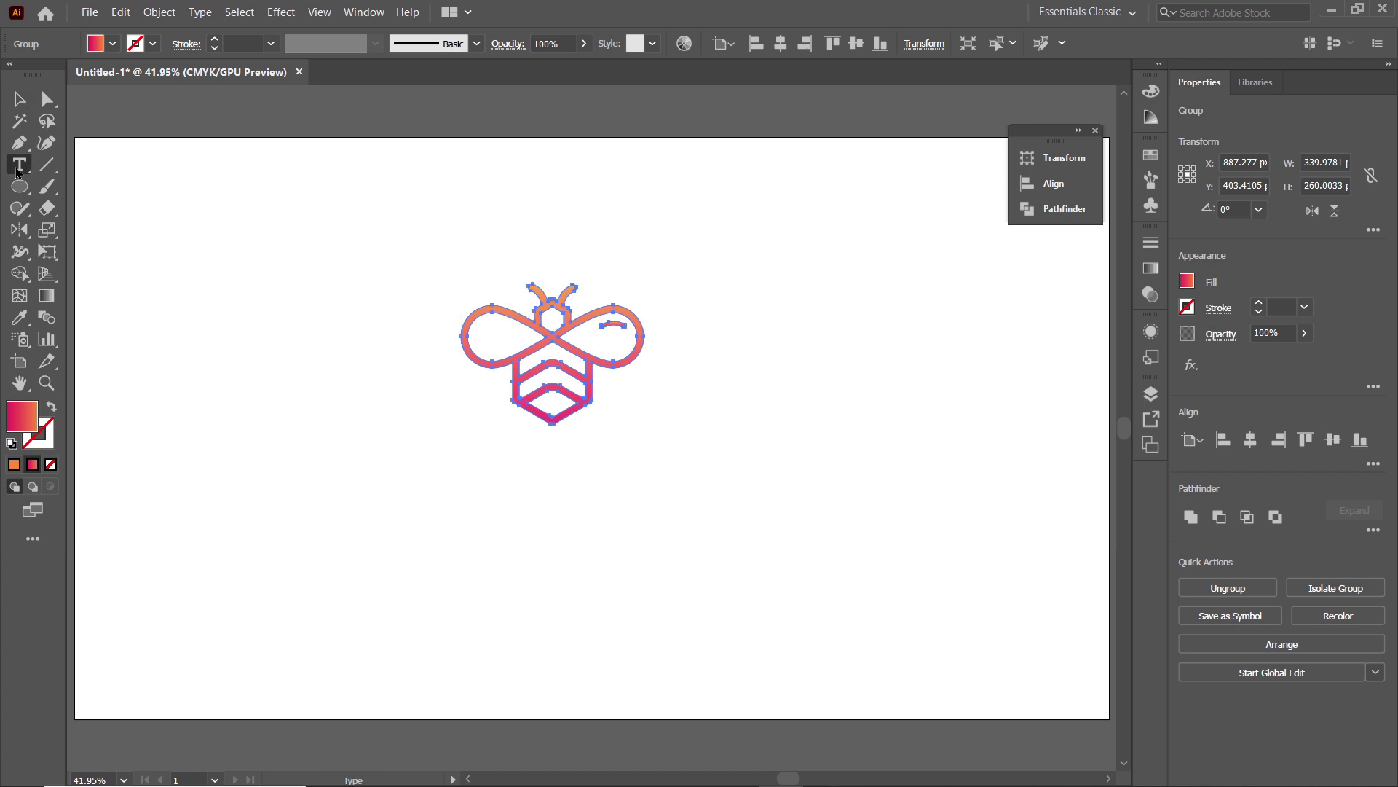
click(533, 498)
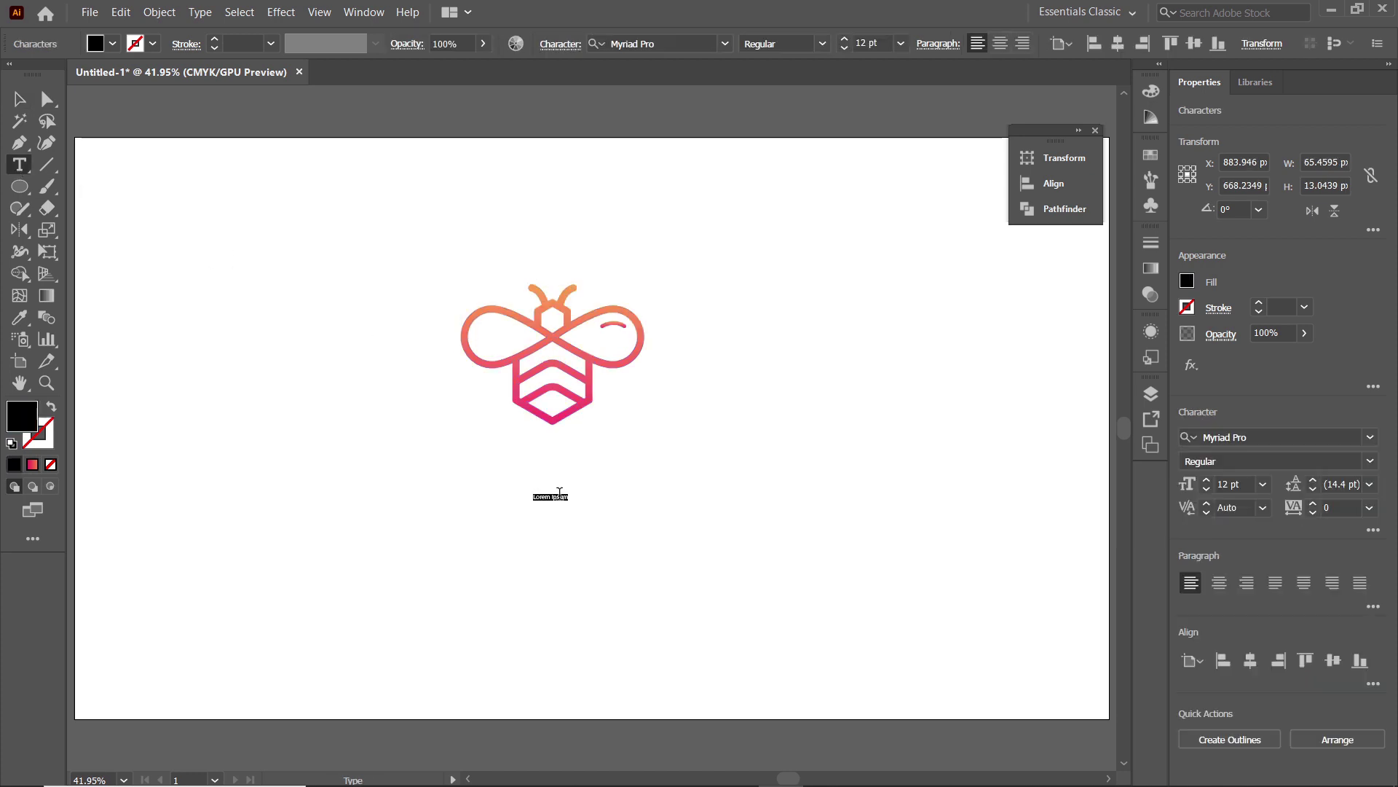
click(561, 45)
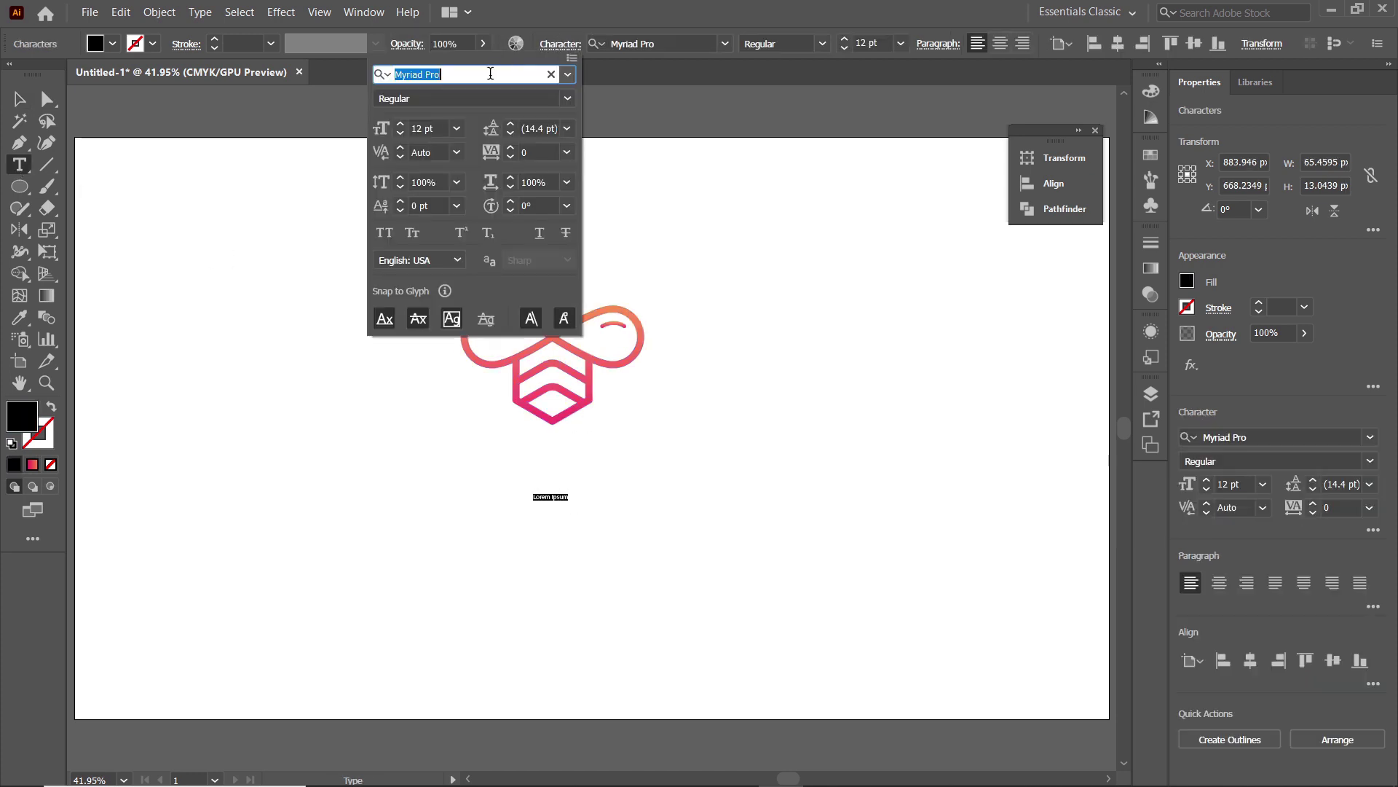
key(Tab)
text(1)
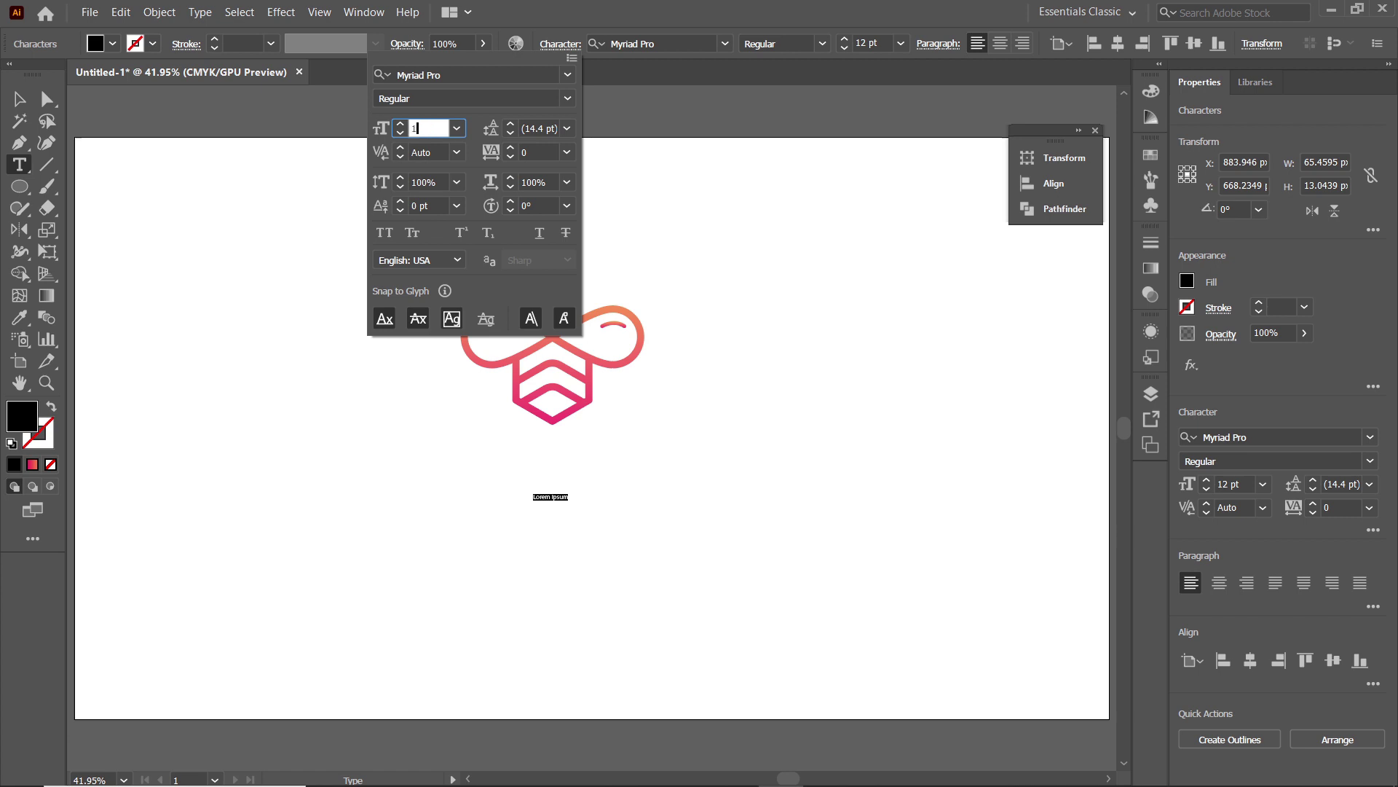
text(00)
key(Return)
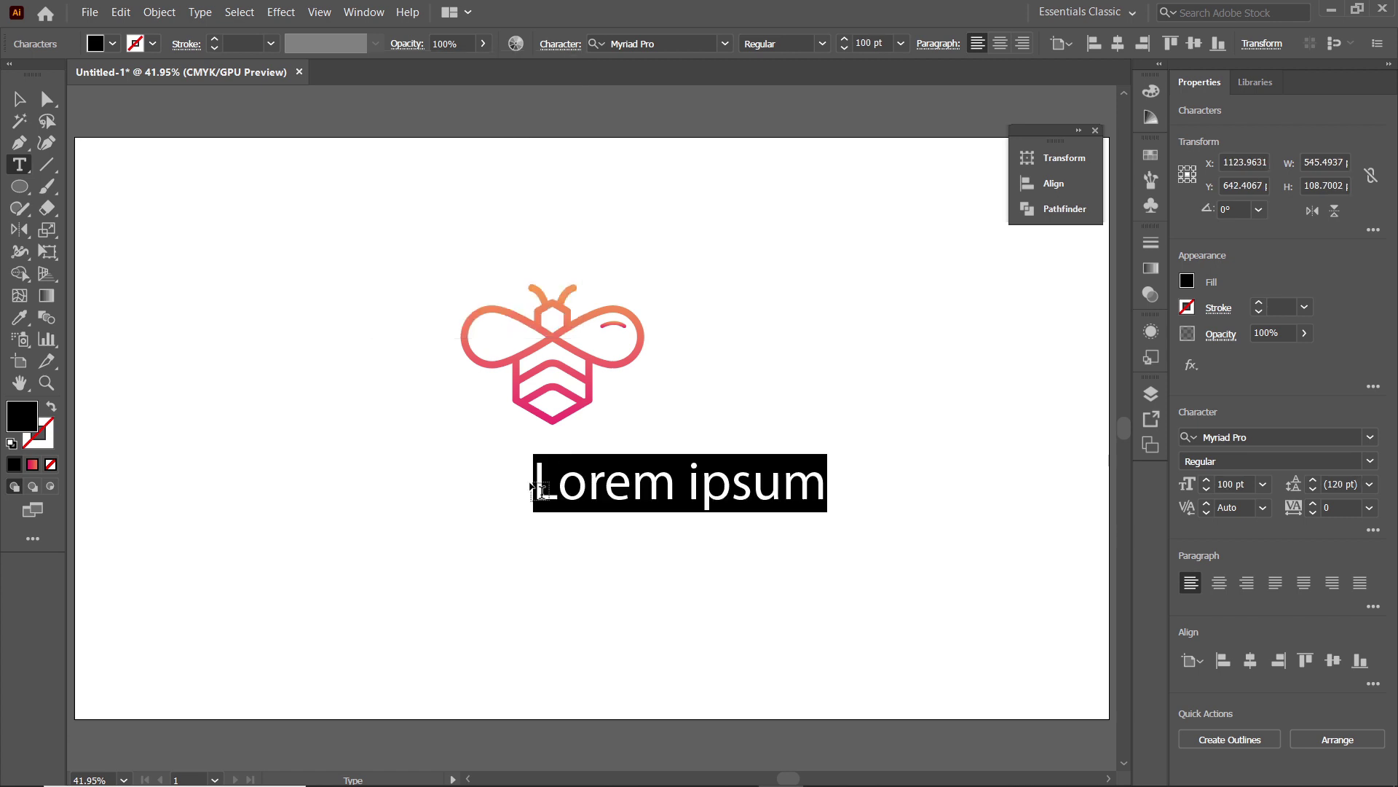
key(BackSpace)
text(AL)
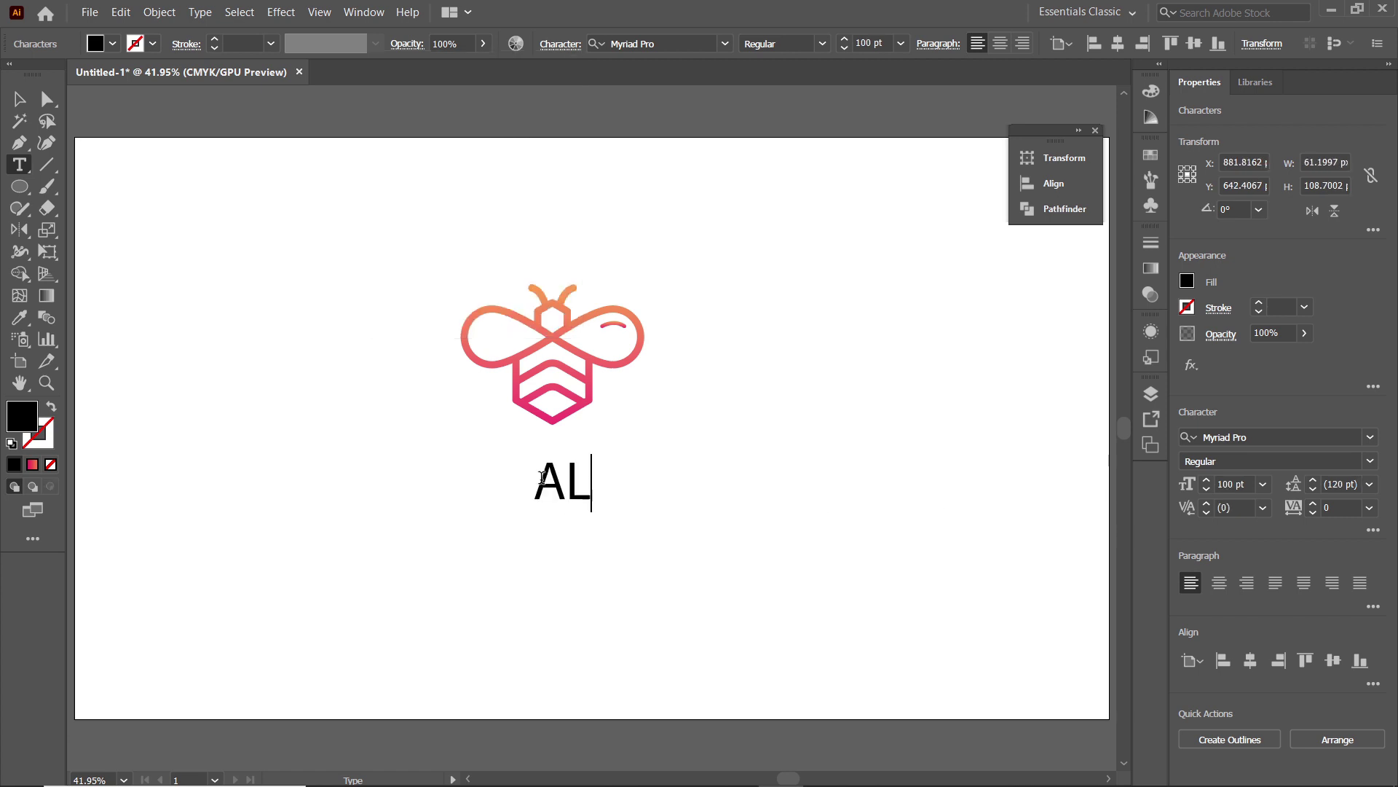
text(VEARIUM)
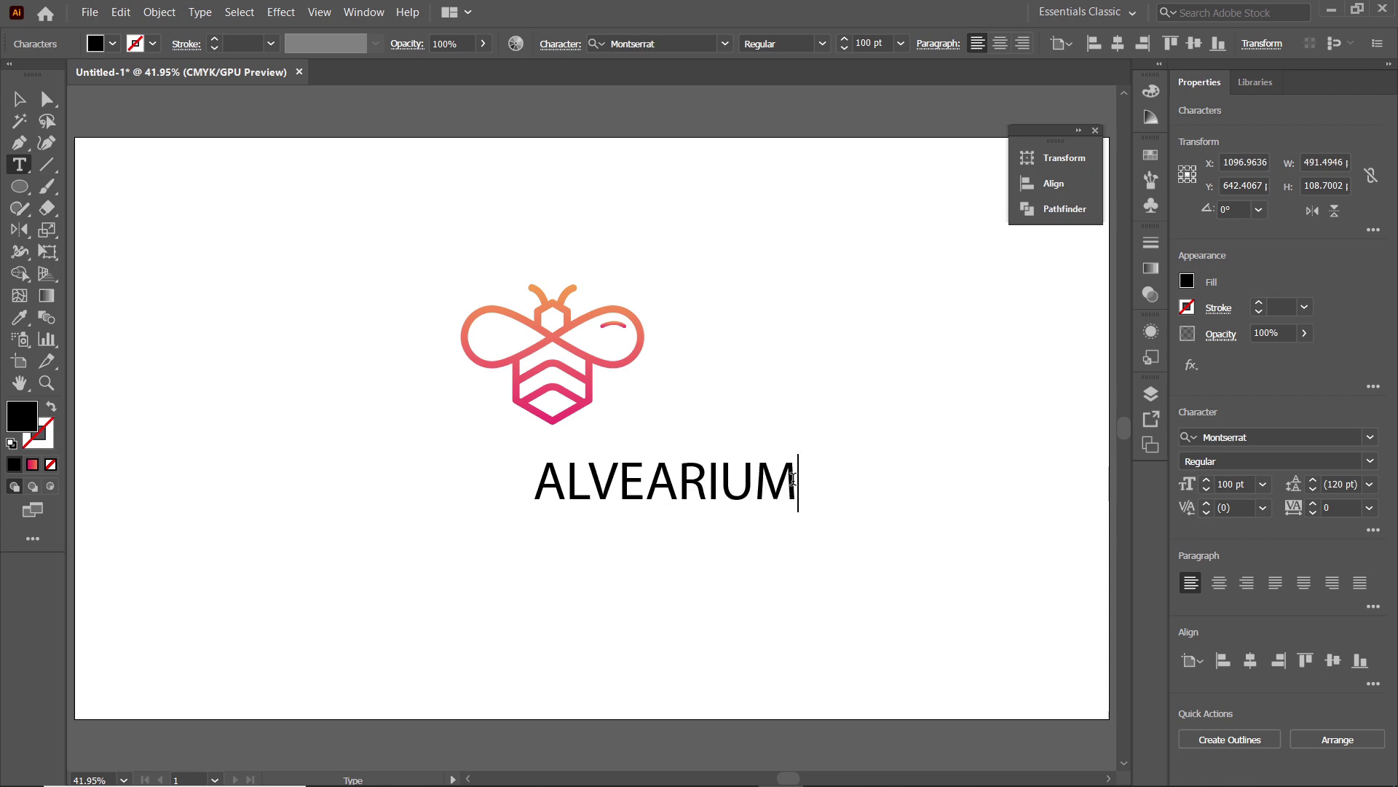
- Set ALVEARIUM in Montserrat Regular with tracking 80
key(ctrl+a)
click(677, 45)
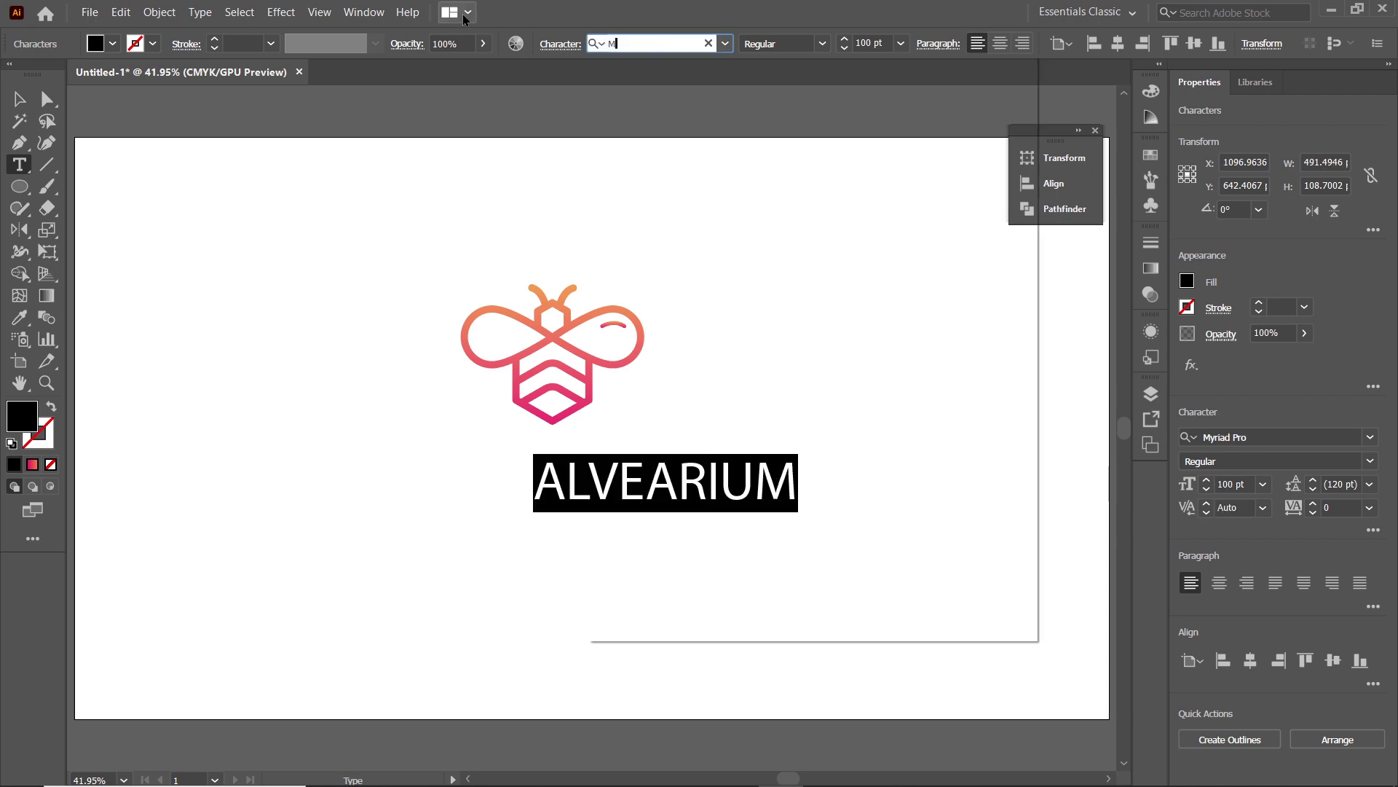
text(MONT)
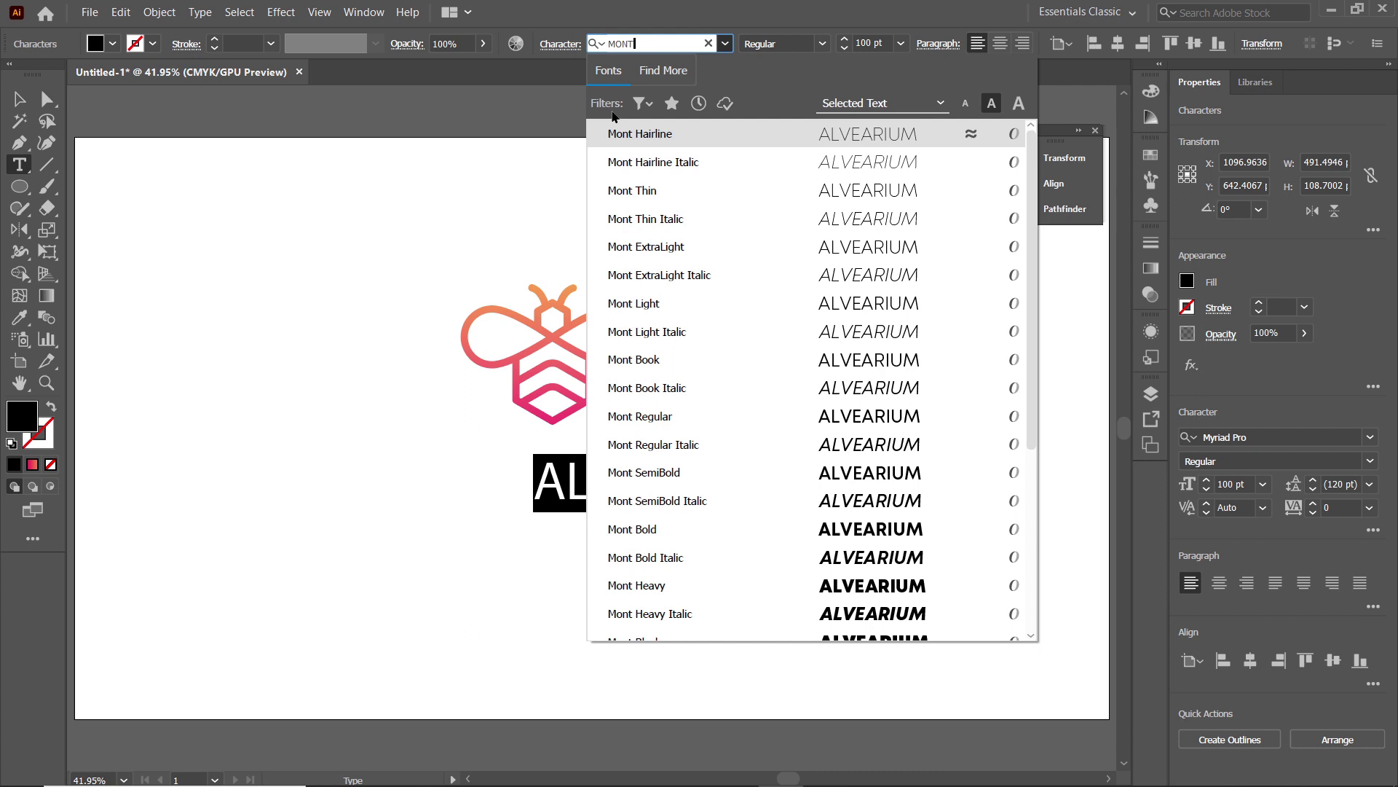
text(serrat)
click(679, 164)
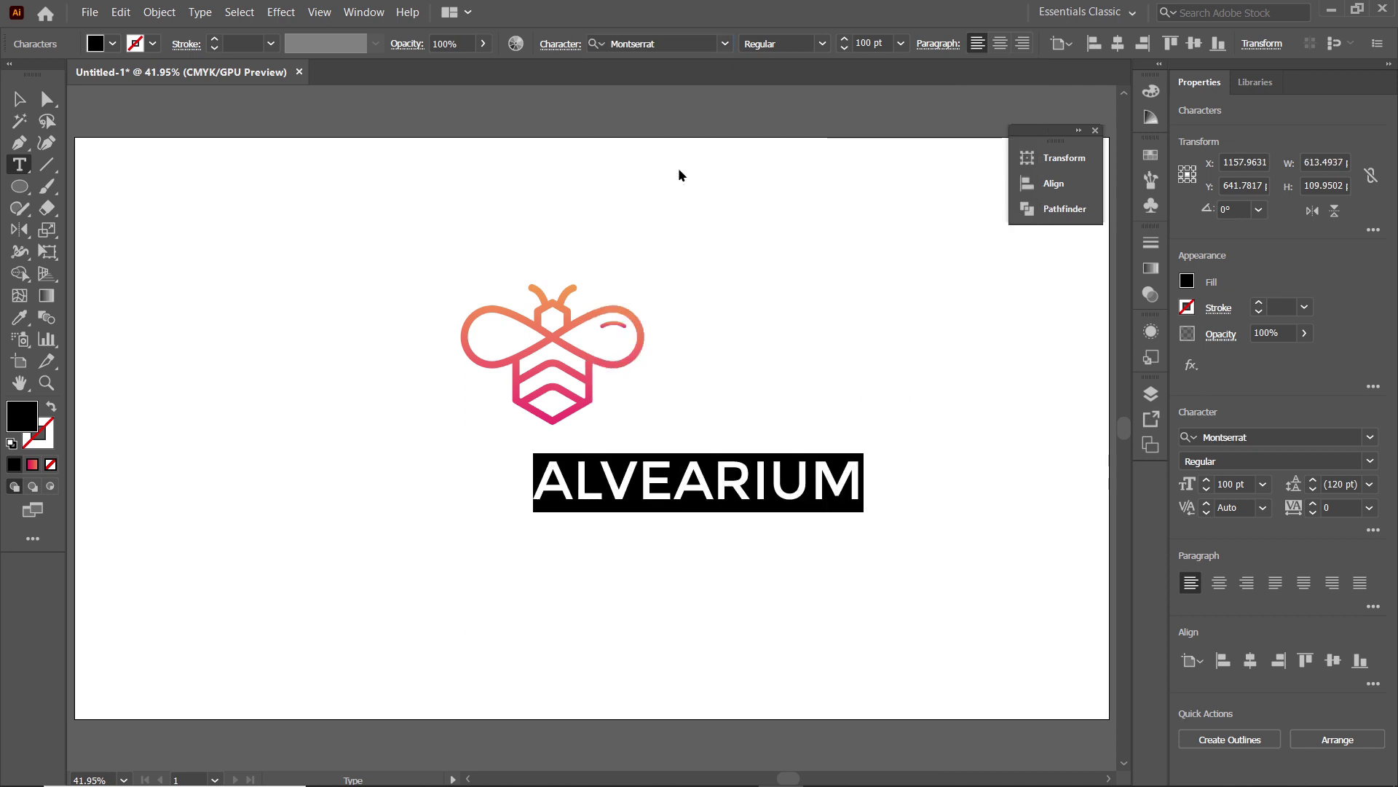
click(560, 45)
click(530, 152)
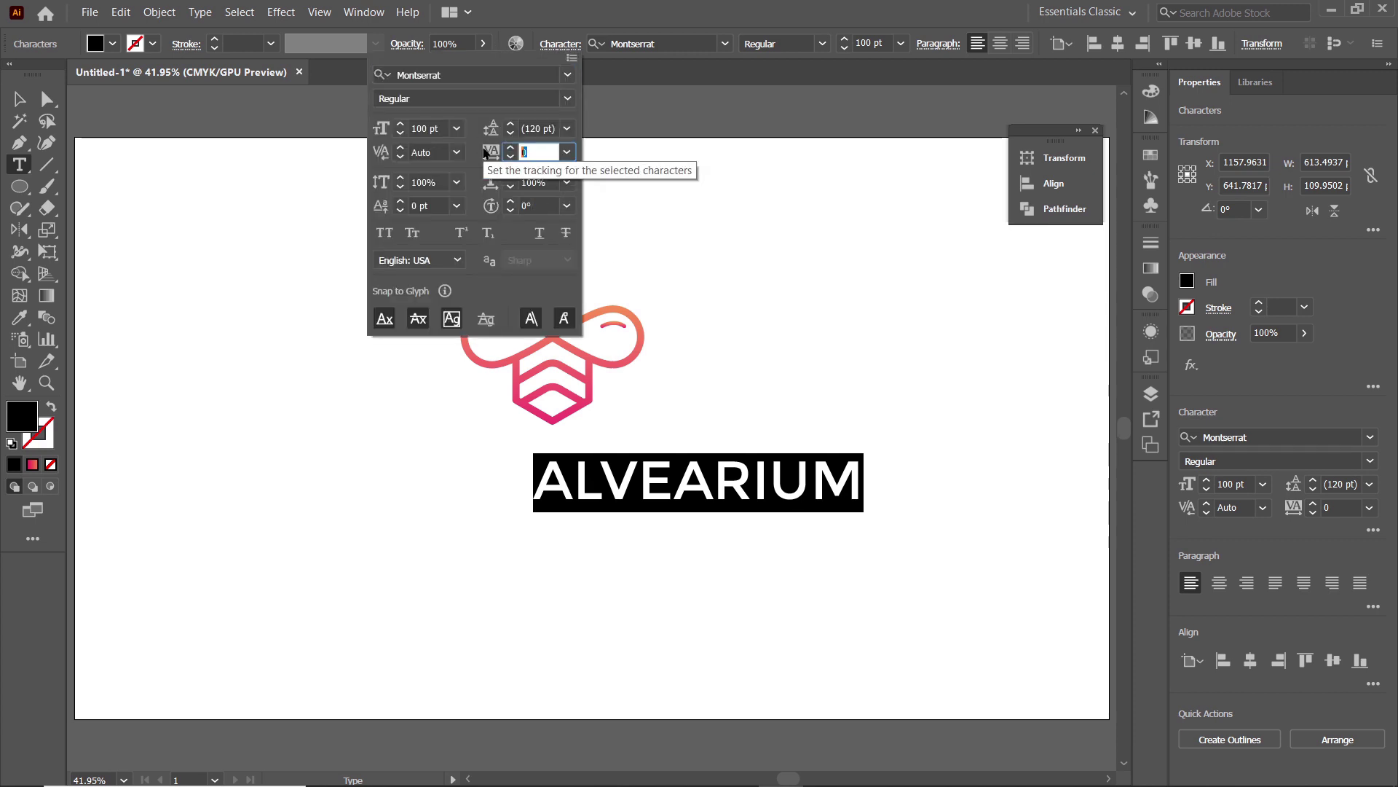
key(Return)
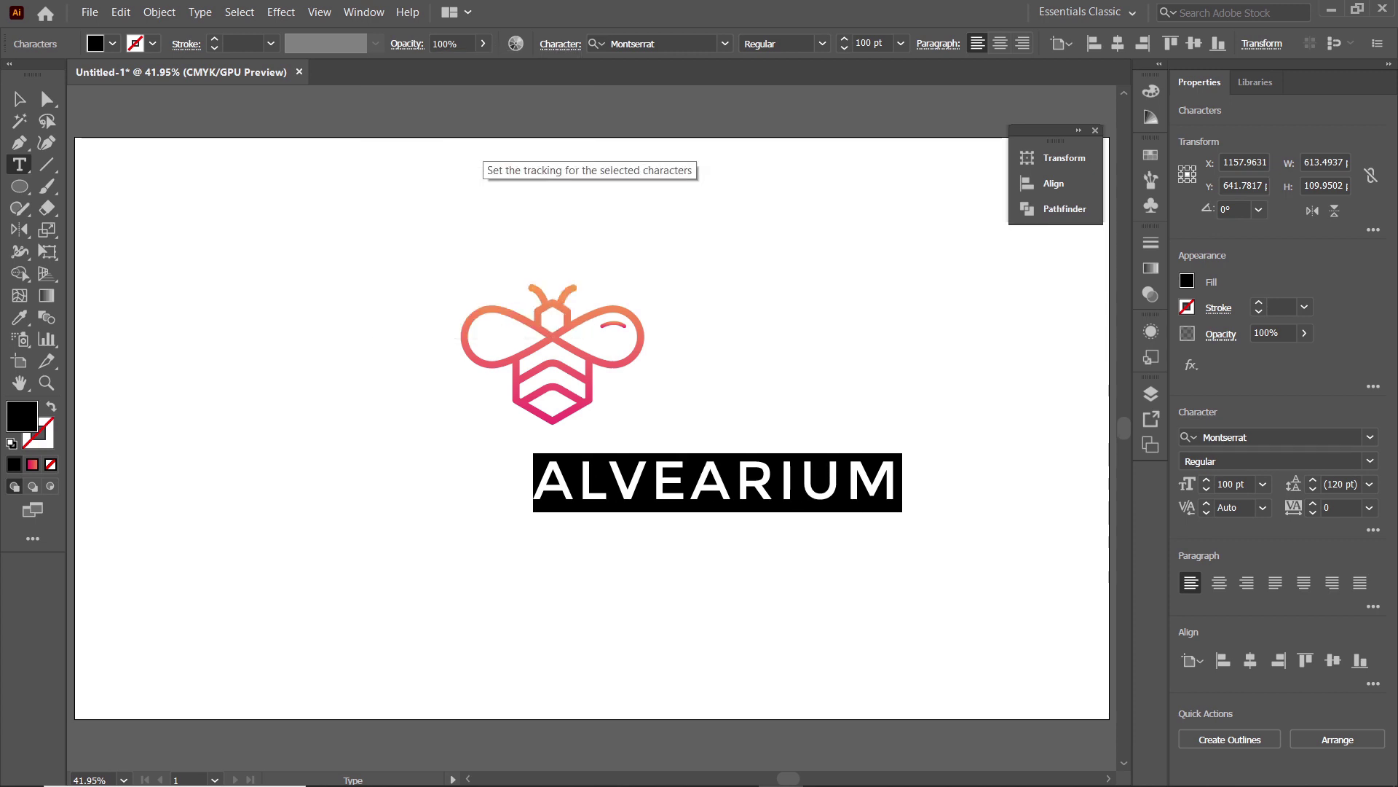
- Centre ALVEARIUM under the bee and shrink the bee slightly above it
key(Escape)
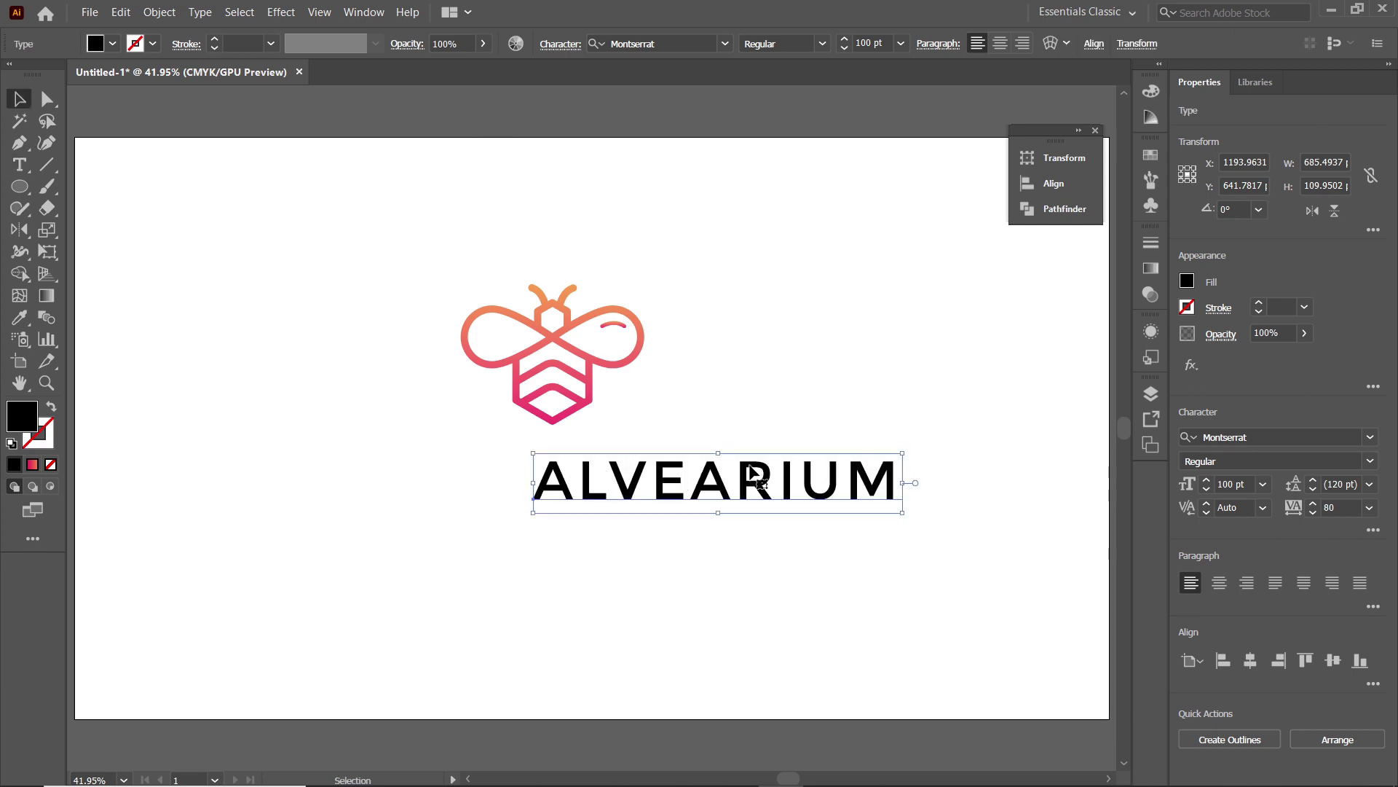
drag(721, 499, 588, 485)
drag(621, 379, 627, 380)
drag(467, 283, 490, 318)
click(603, 525)
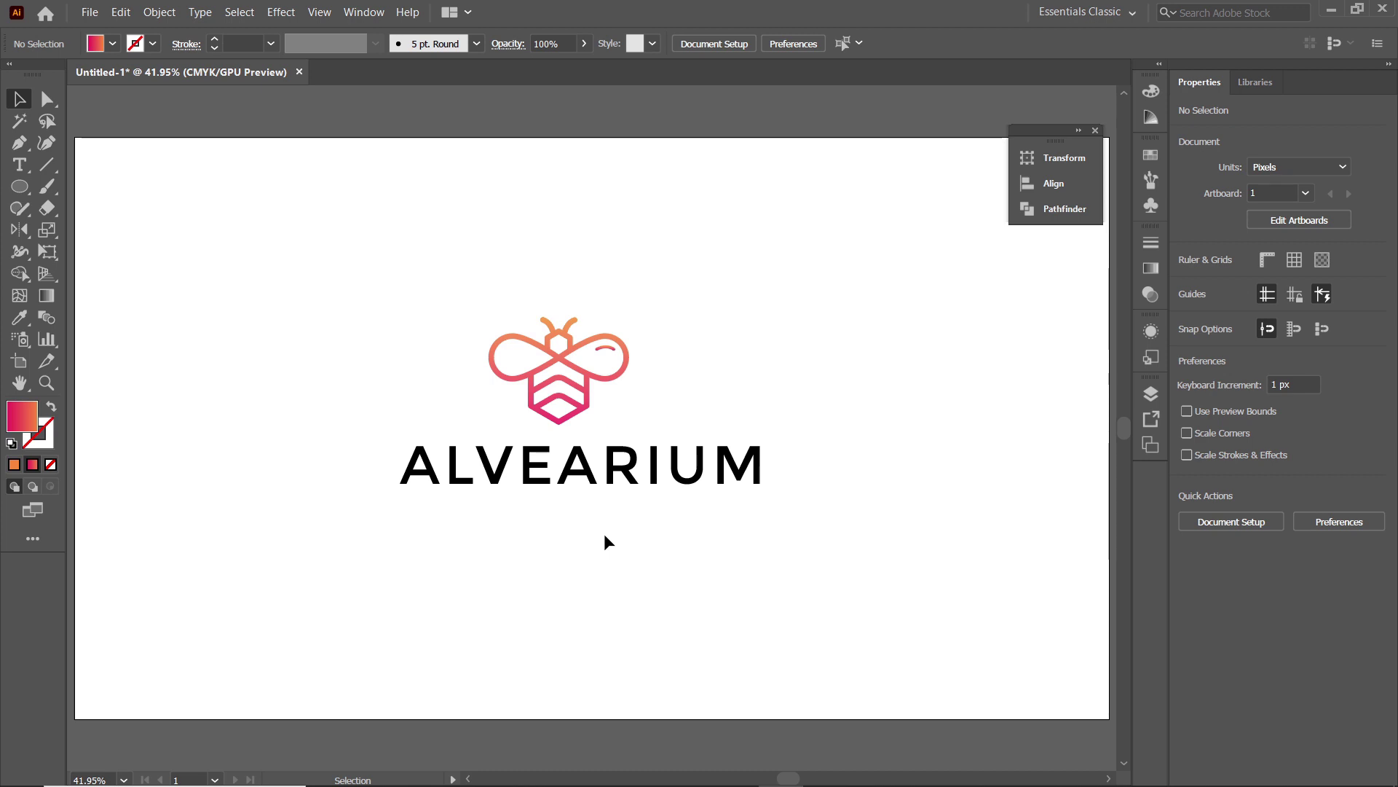
- Duplicate ALVEARIUM below itself, retype it as STAFFING and scale it down
drag(581, 459, 582, 513)
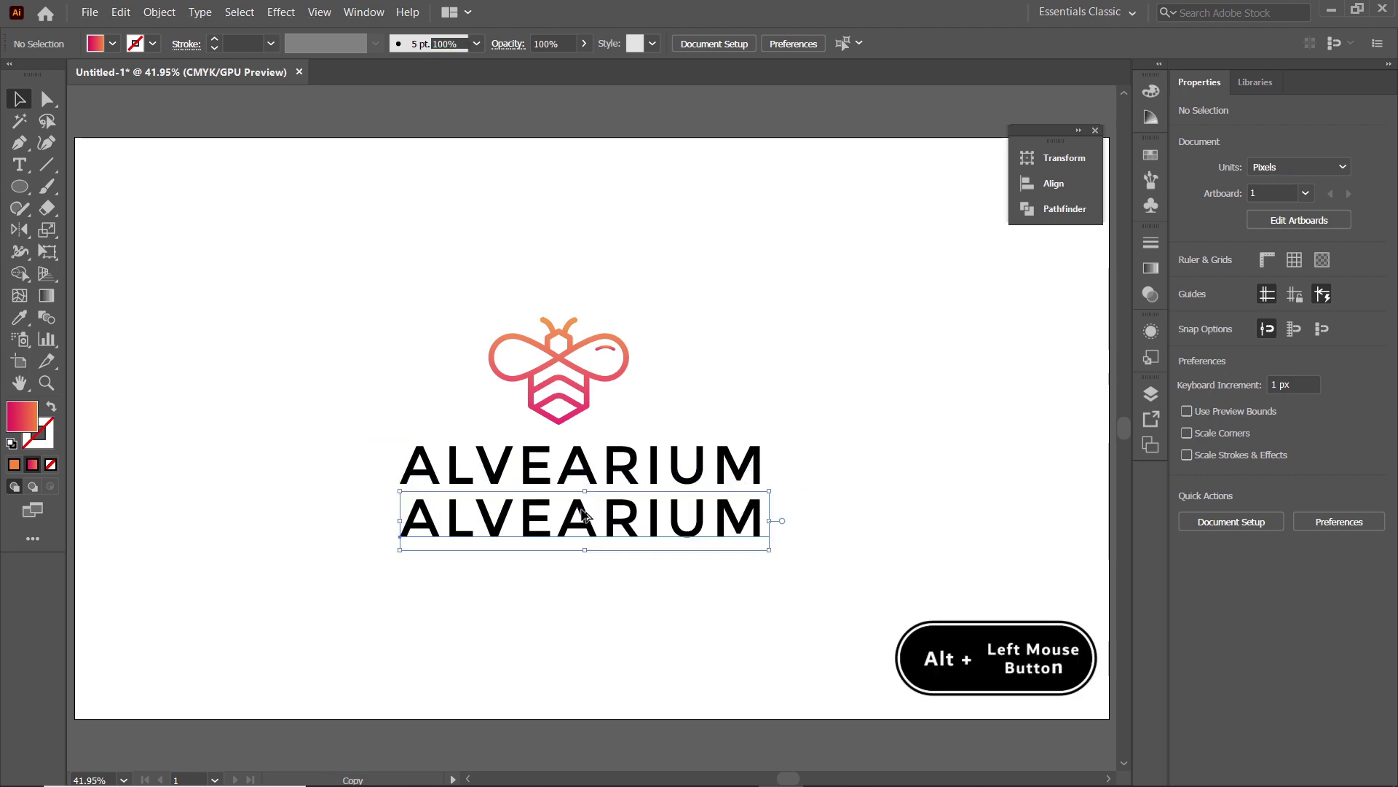
double_click(582, 514)
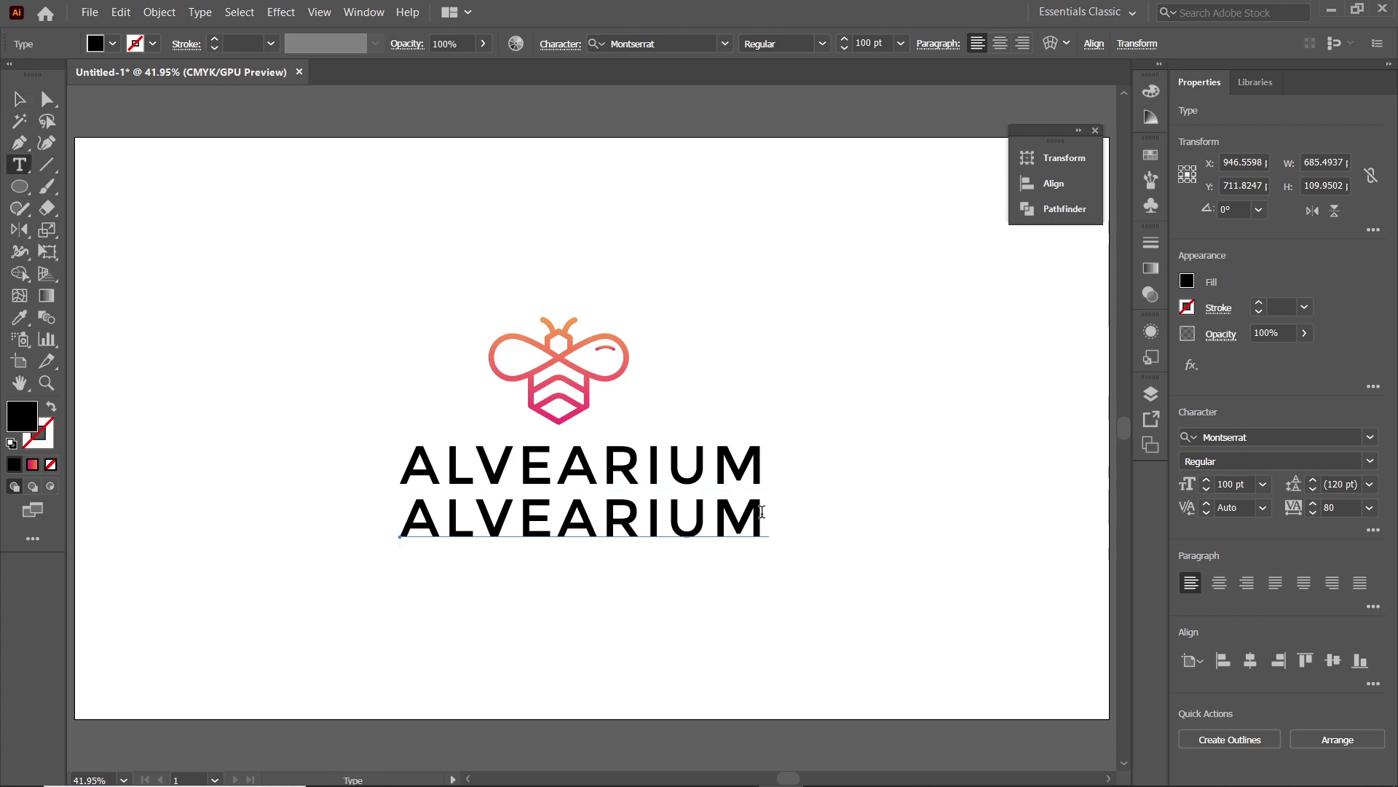
drag(761, 512, 316, 514)
text(STAFFING)
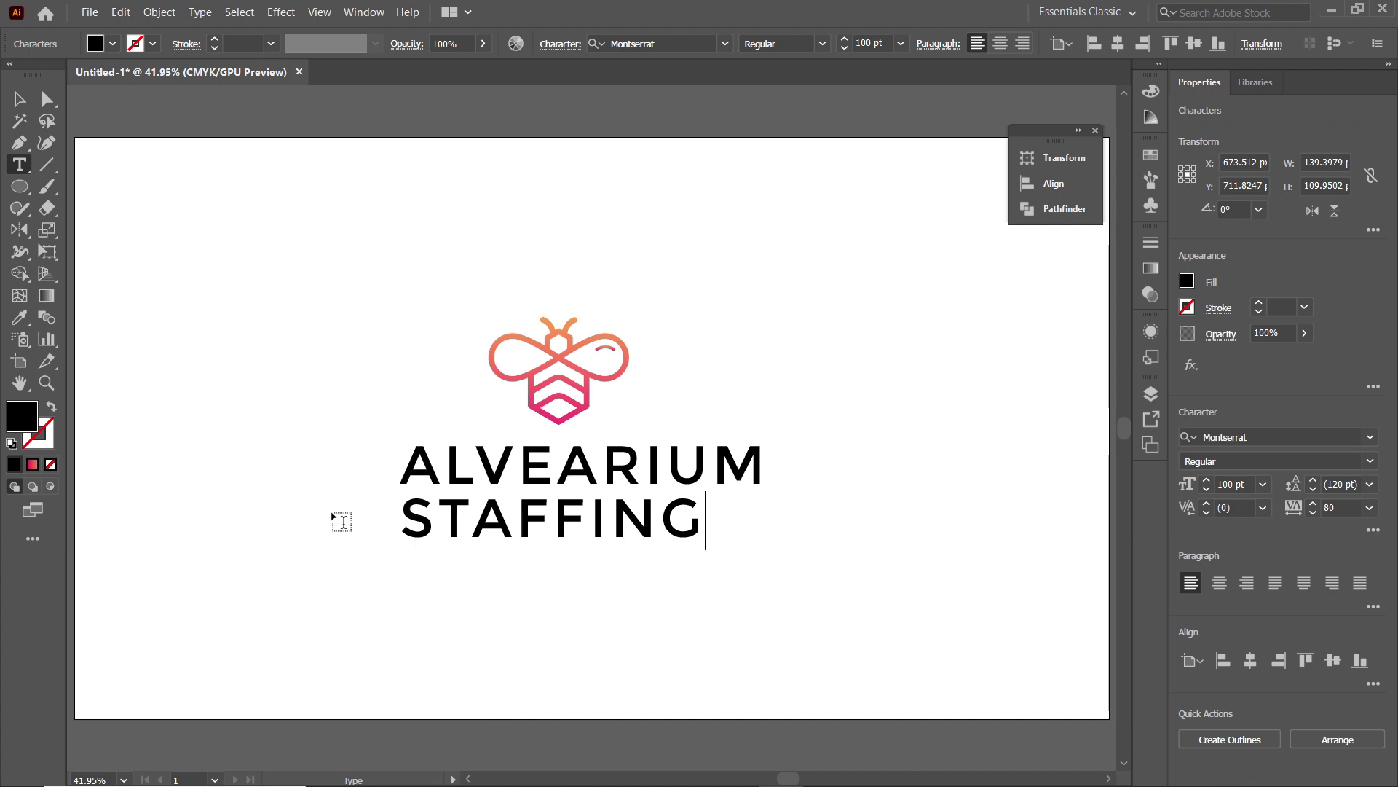
key(Escape)
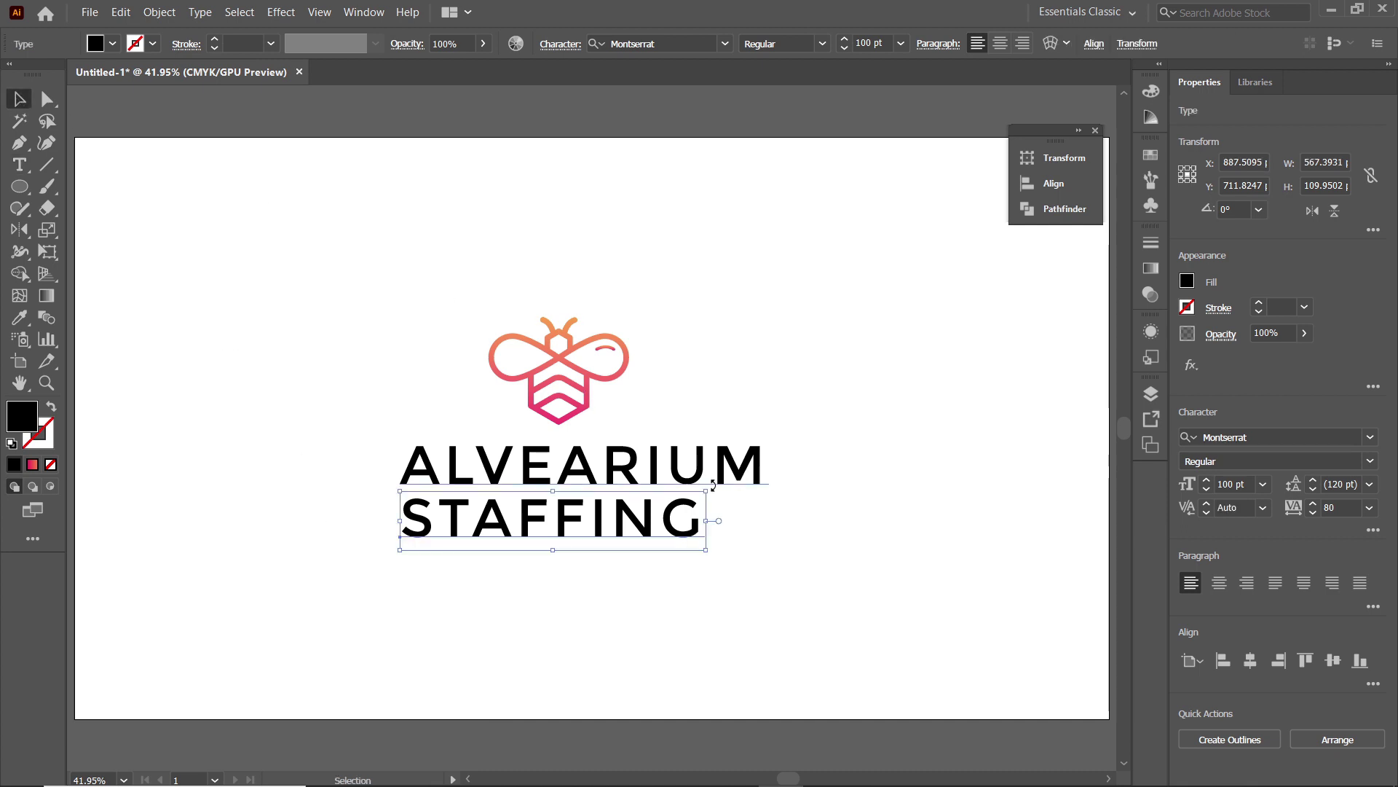
drag(706, 550, 580, 505)
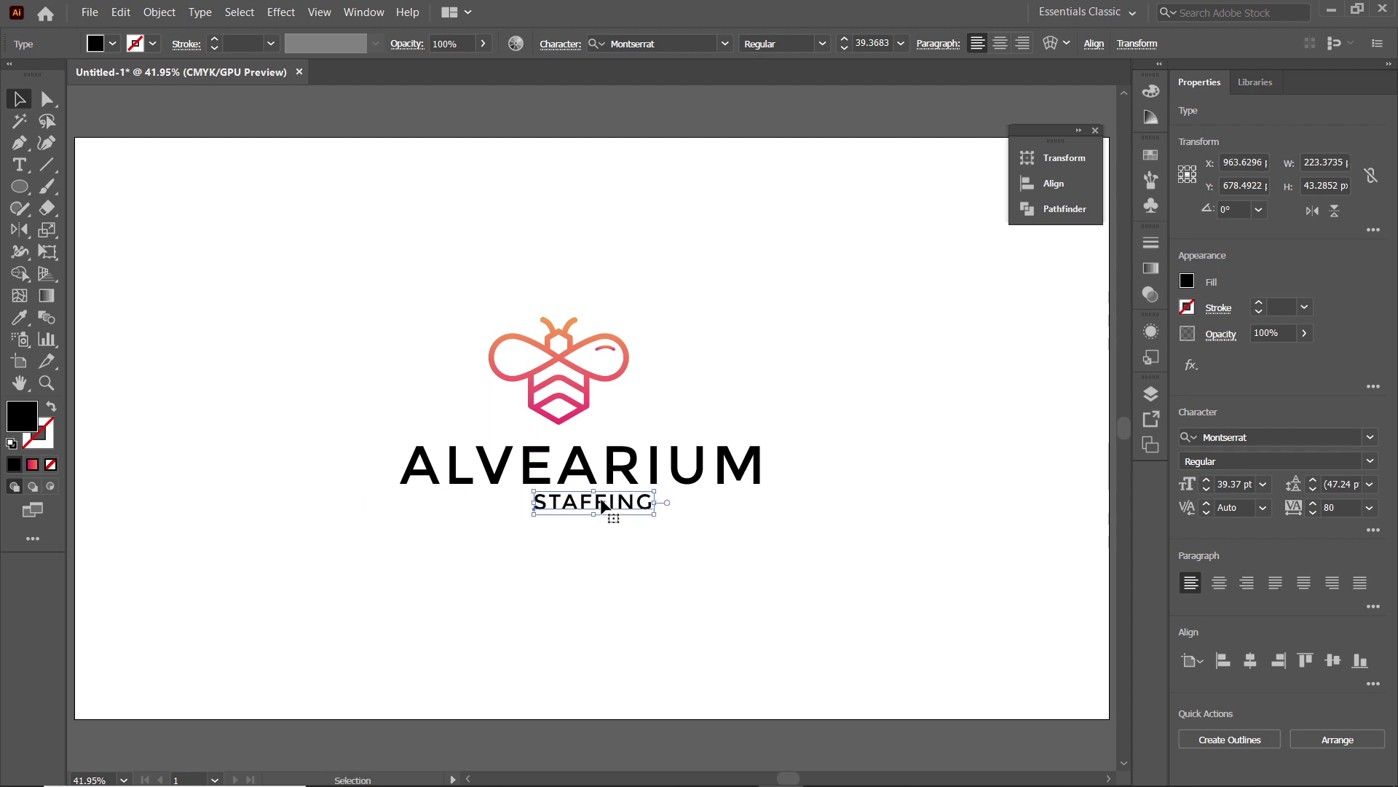
- Make STAFFING Montserrat Light with 350 tracking, then select the whole logo
click(798, 38)
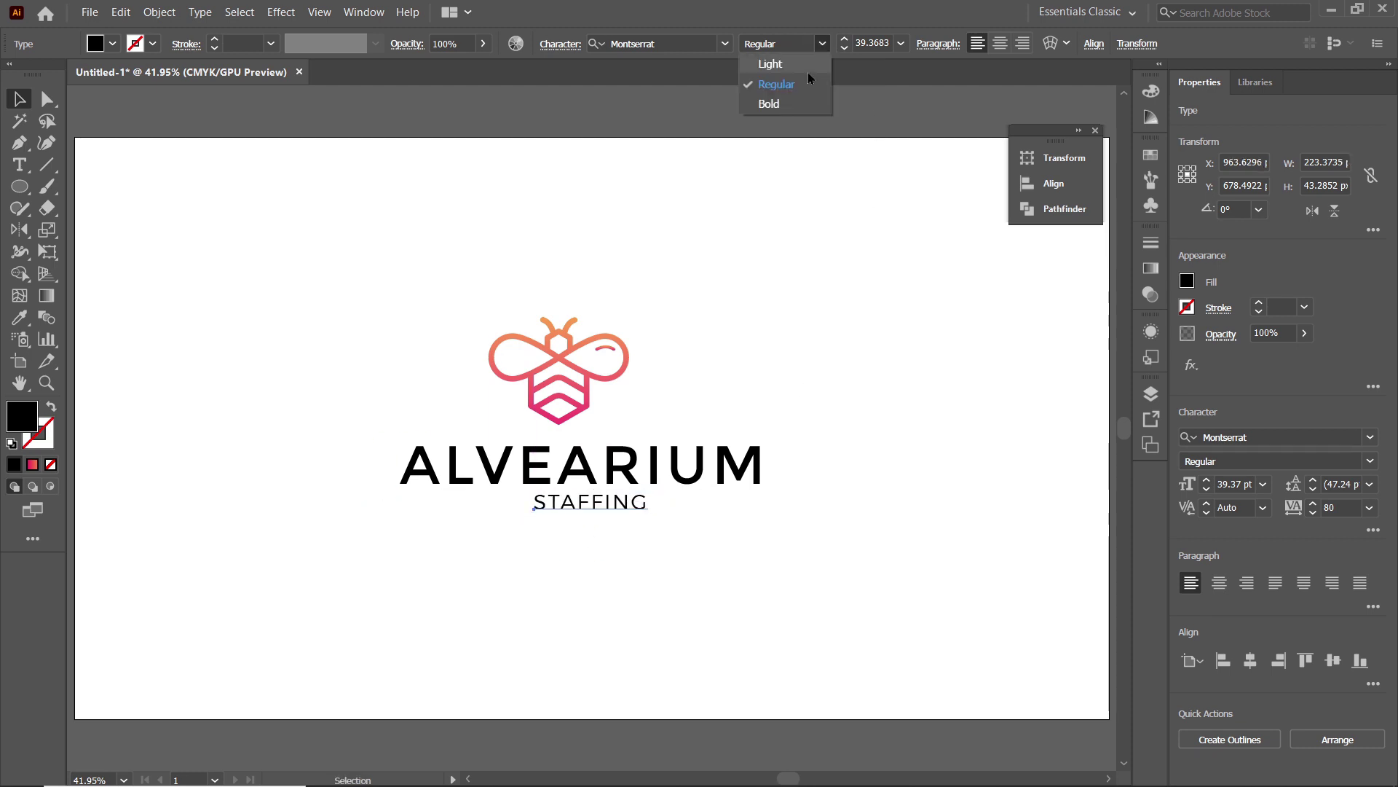
click(809, 66)
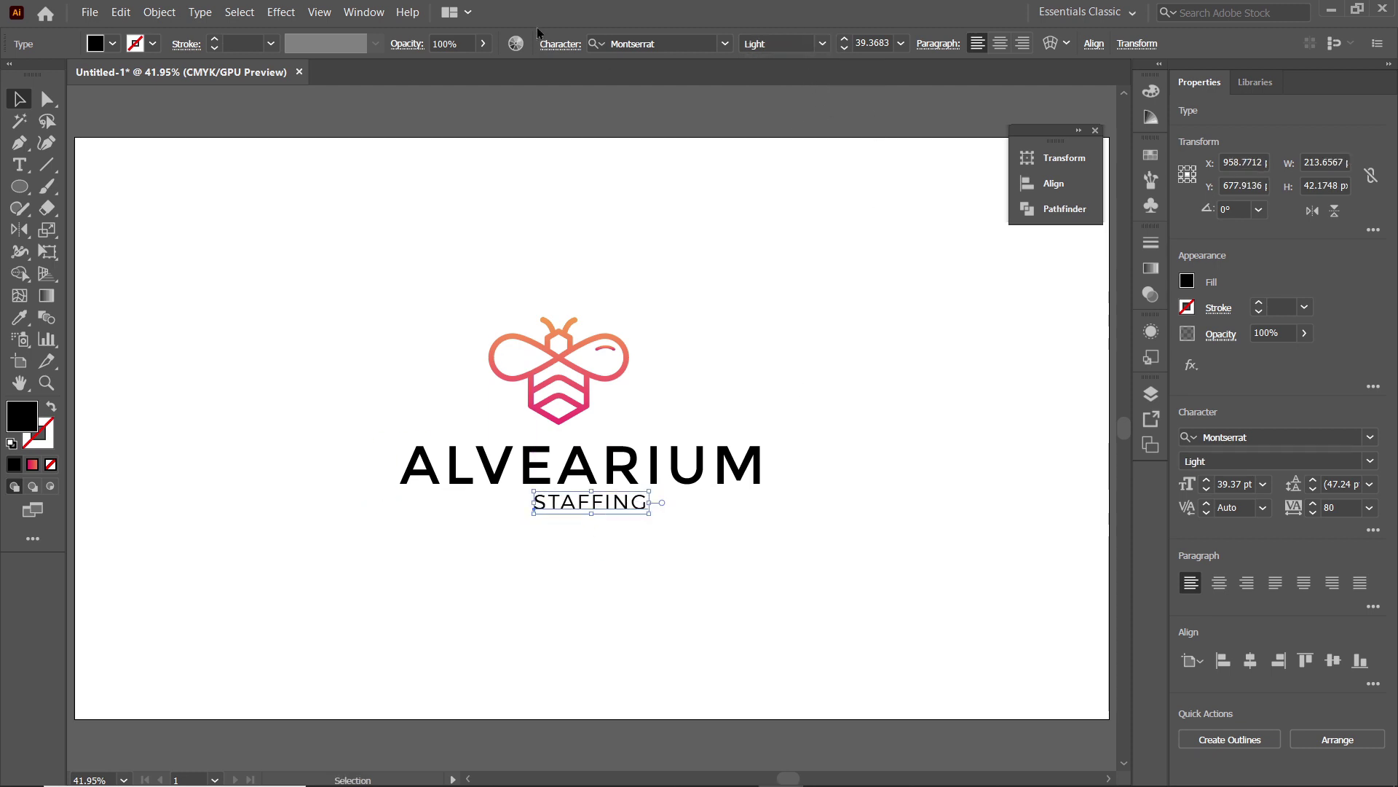
click(557, 44)
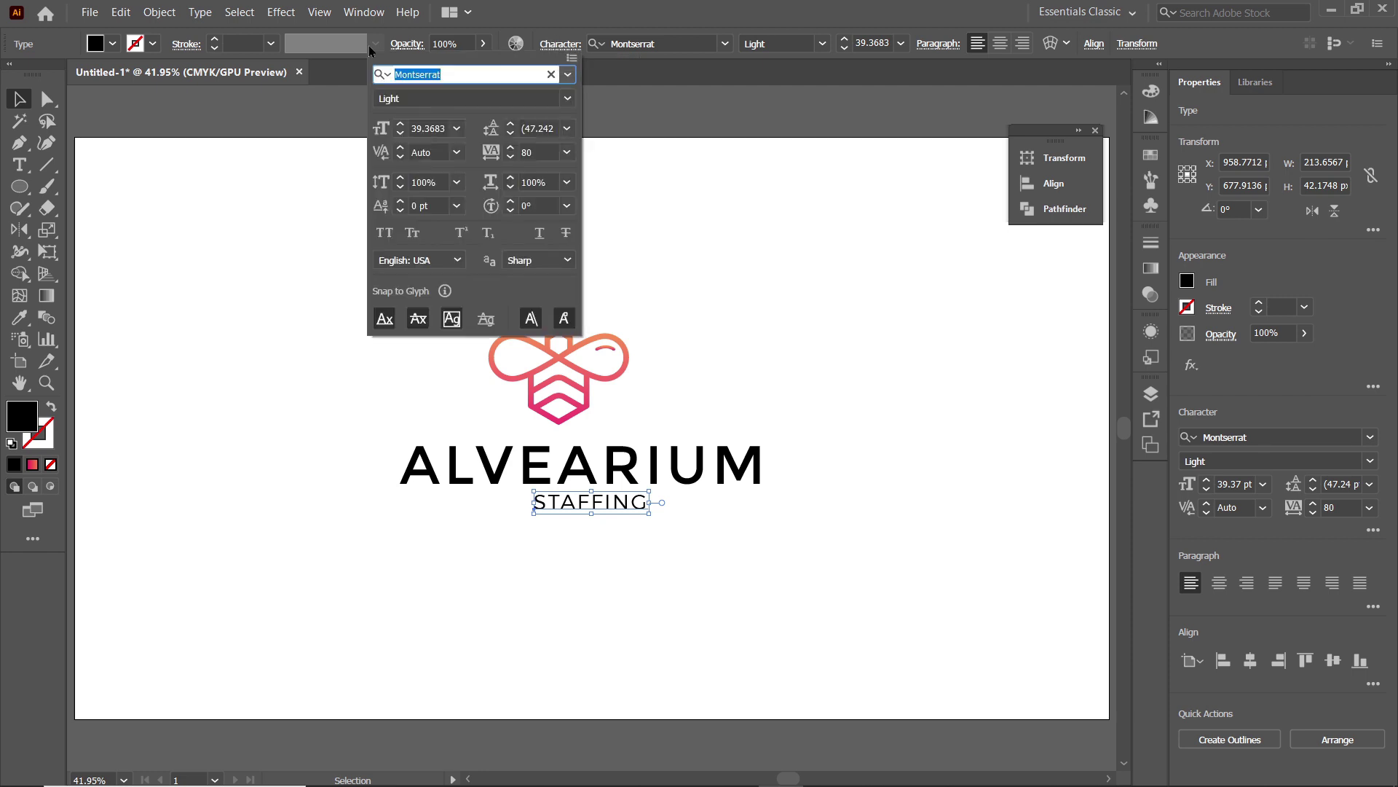
click(549, 150)
text(350)
key(Return)
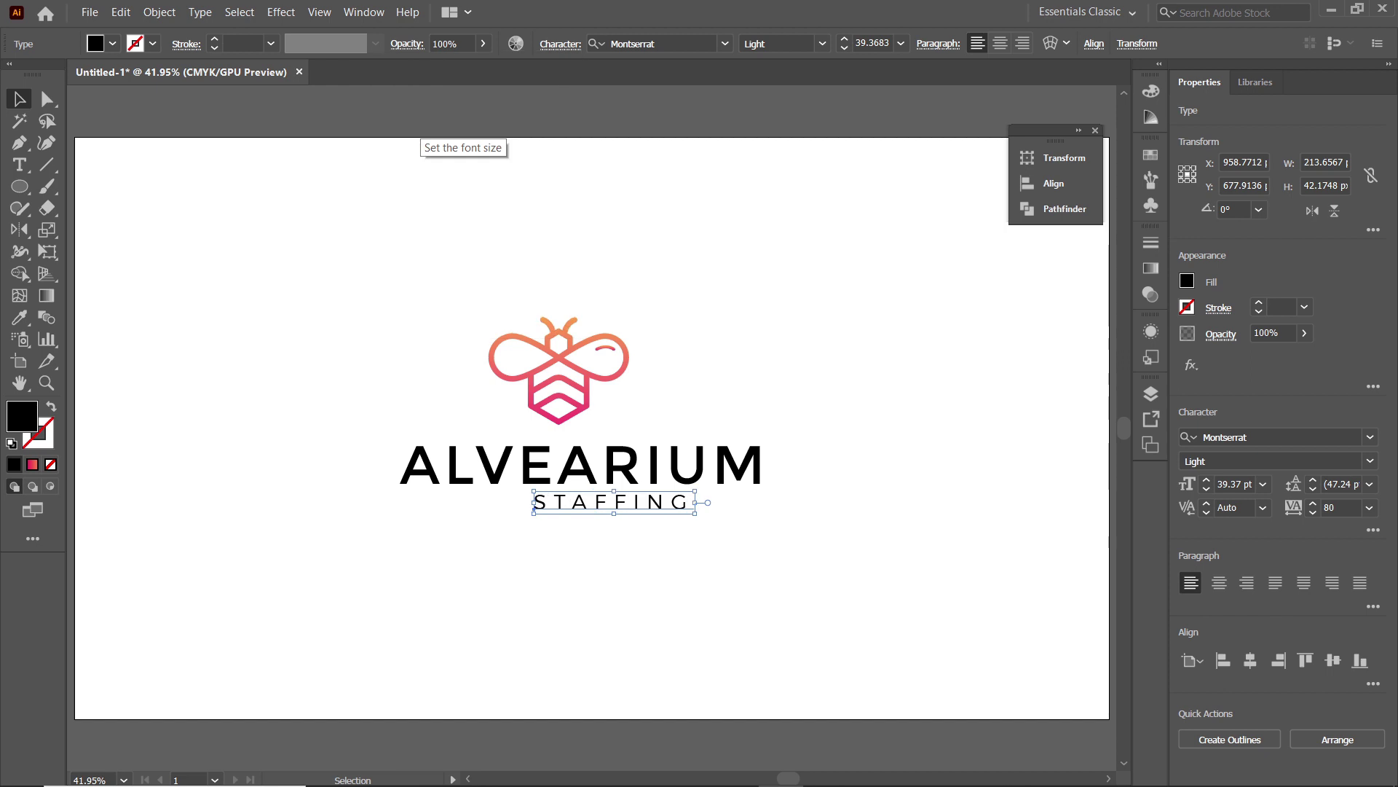
drag(375, 259, 726, 532)
click(1058, 196)
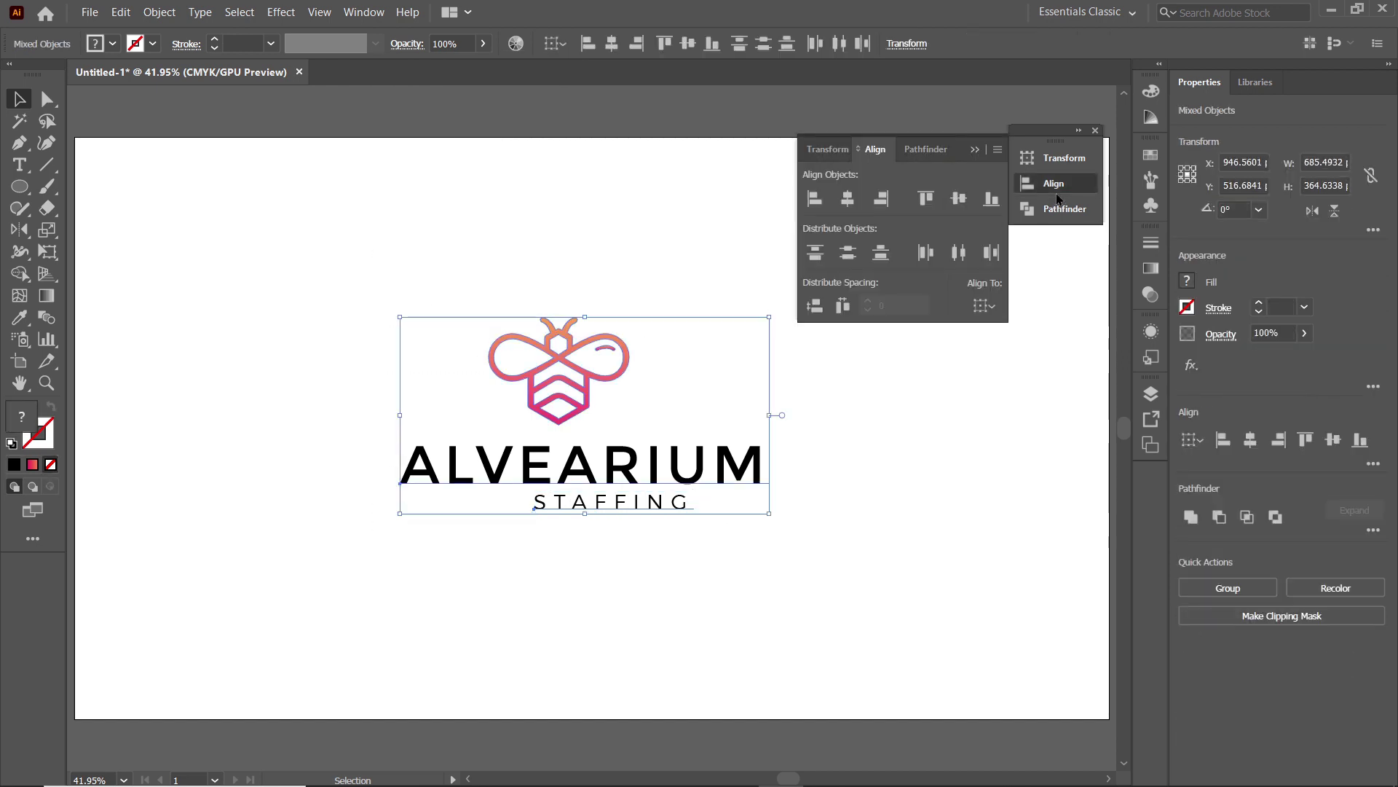
- Center the bee, ALVEARIUM and STAFFING horizontally to the artboard, then select ALVEARIUM
click(995, 306)
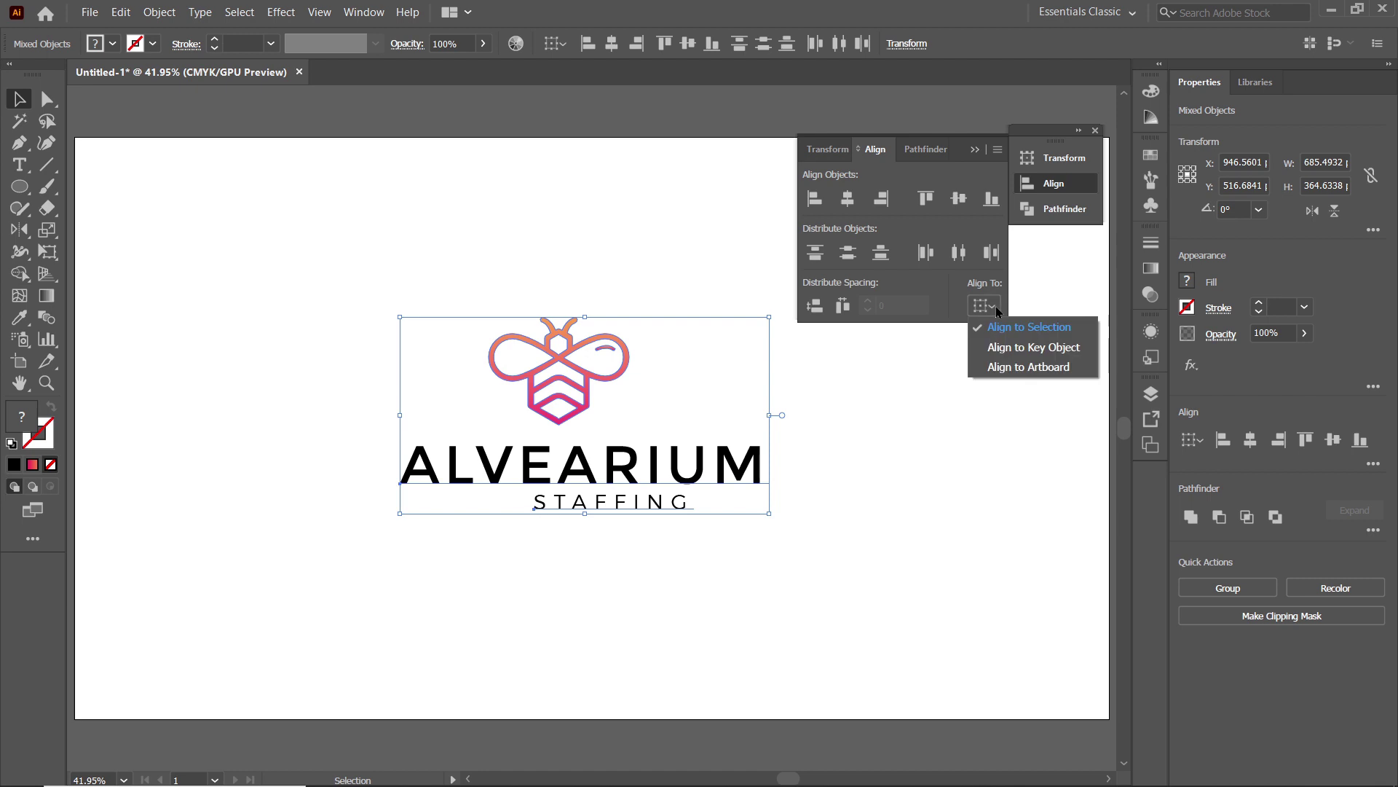
click(1020, 366)
click(848, 199)
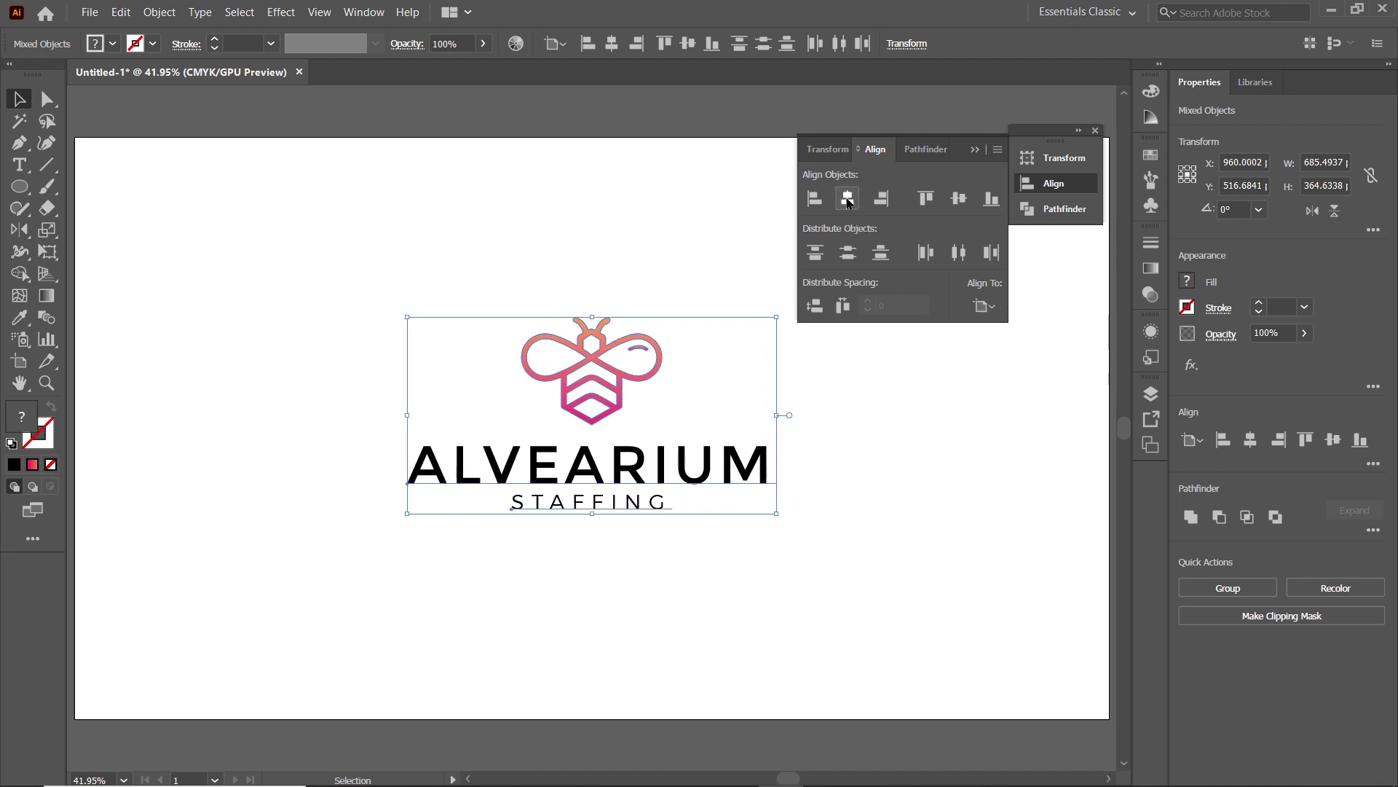
click(687, 453)
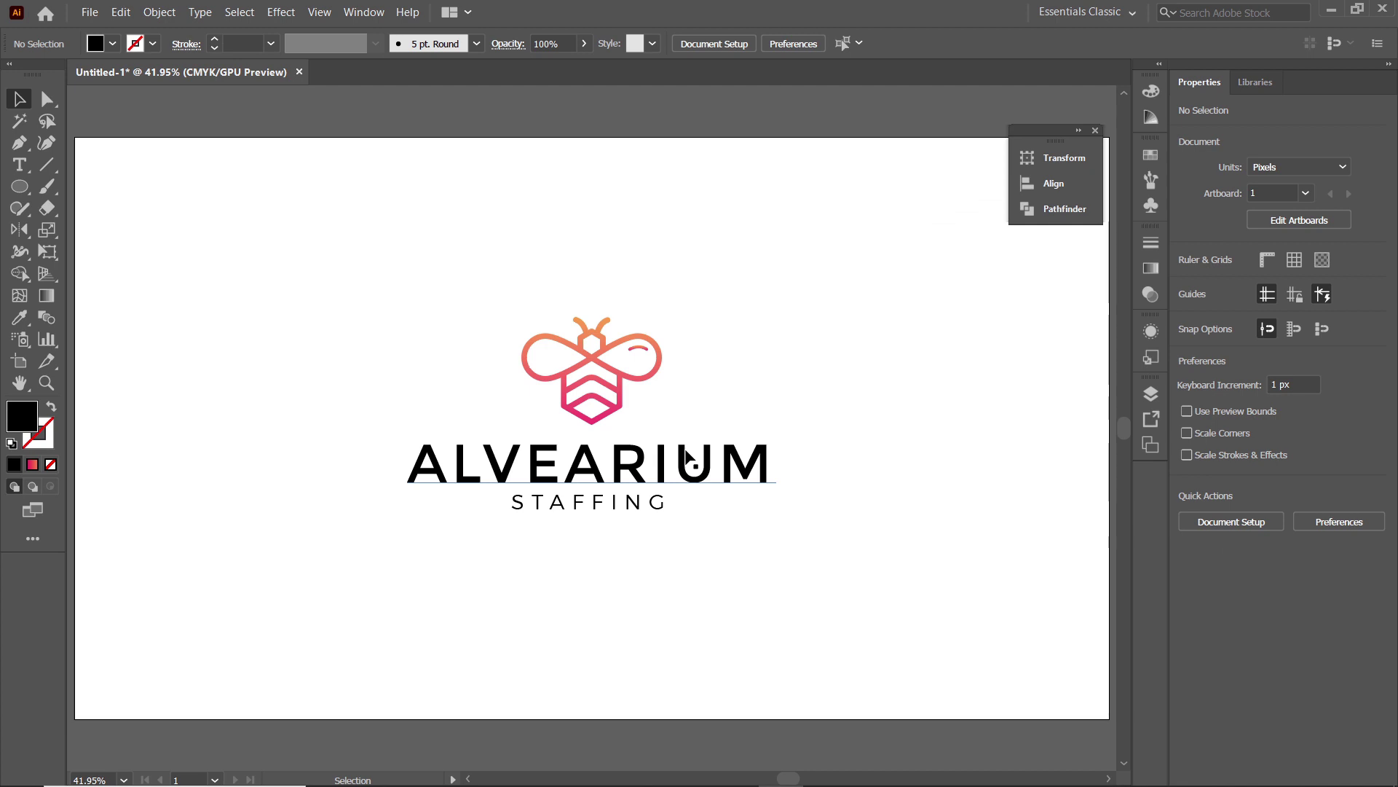
click(611, 479)
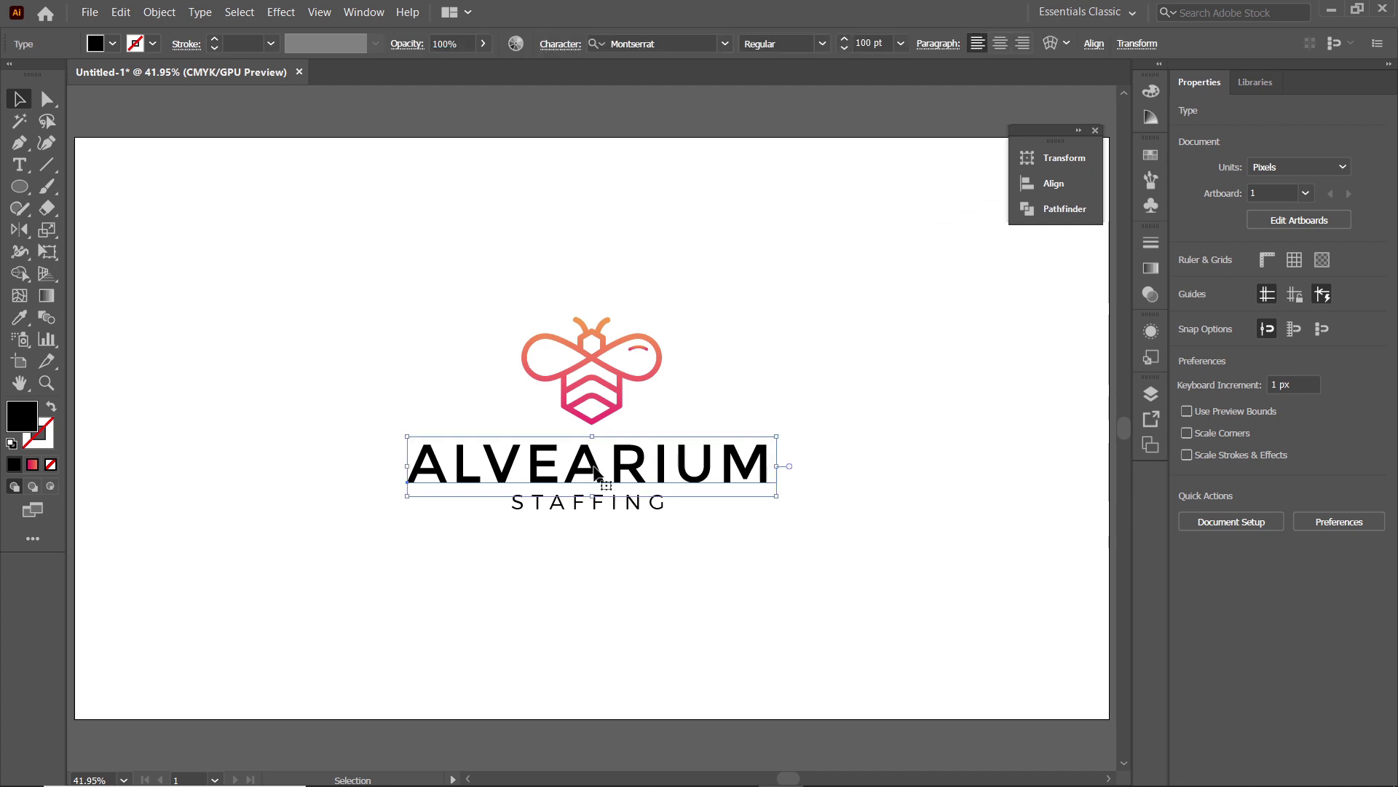
- Convert ALVEARIUM to outlines, zoom in on the letters and ungroup them
click(200, 13)
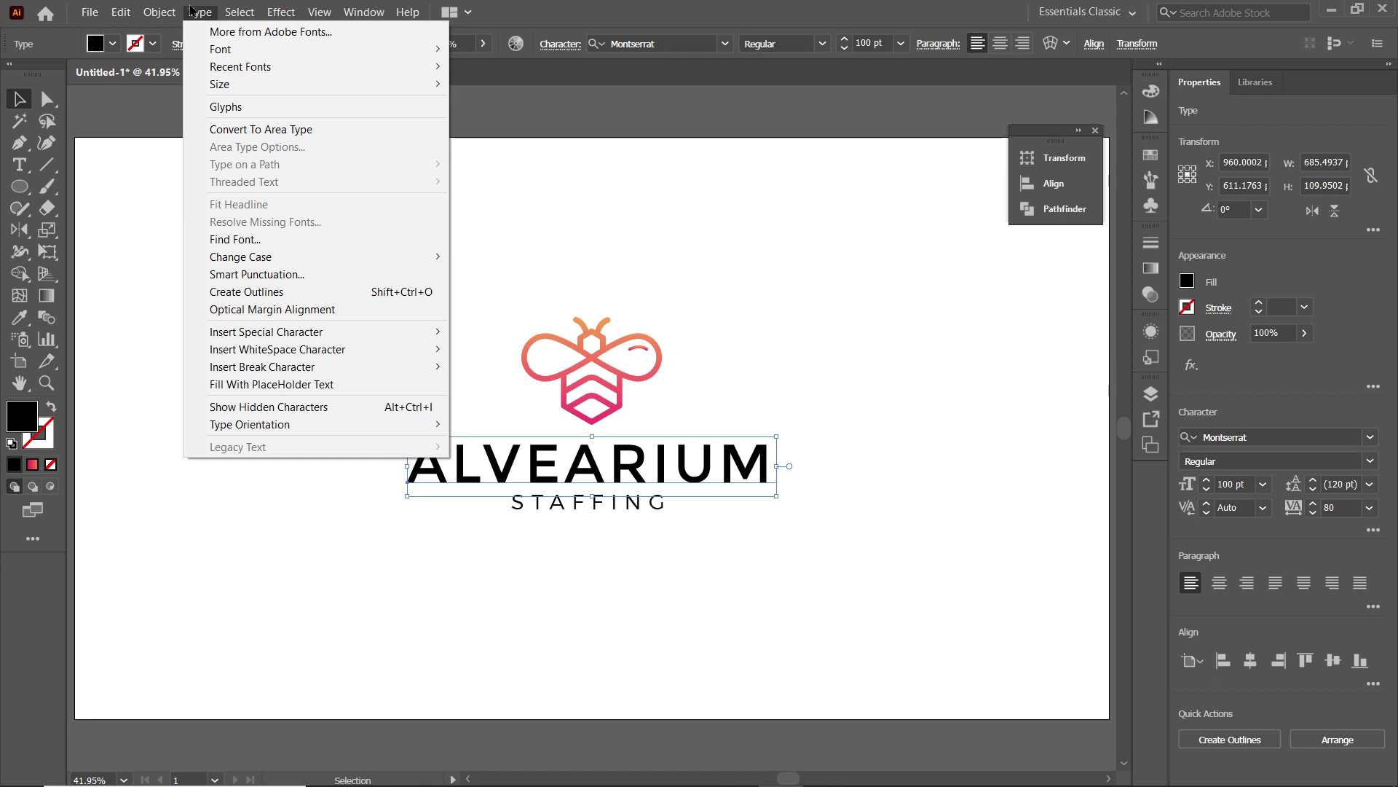
click(246, 292)
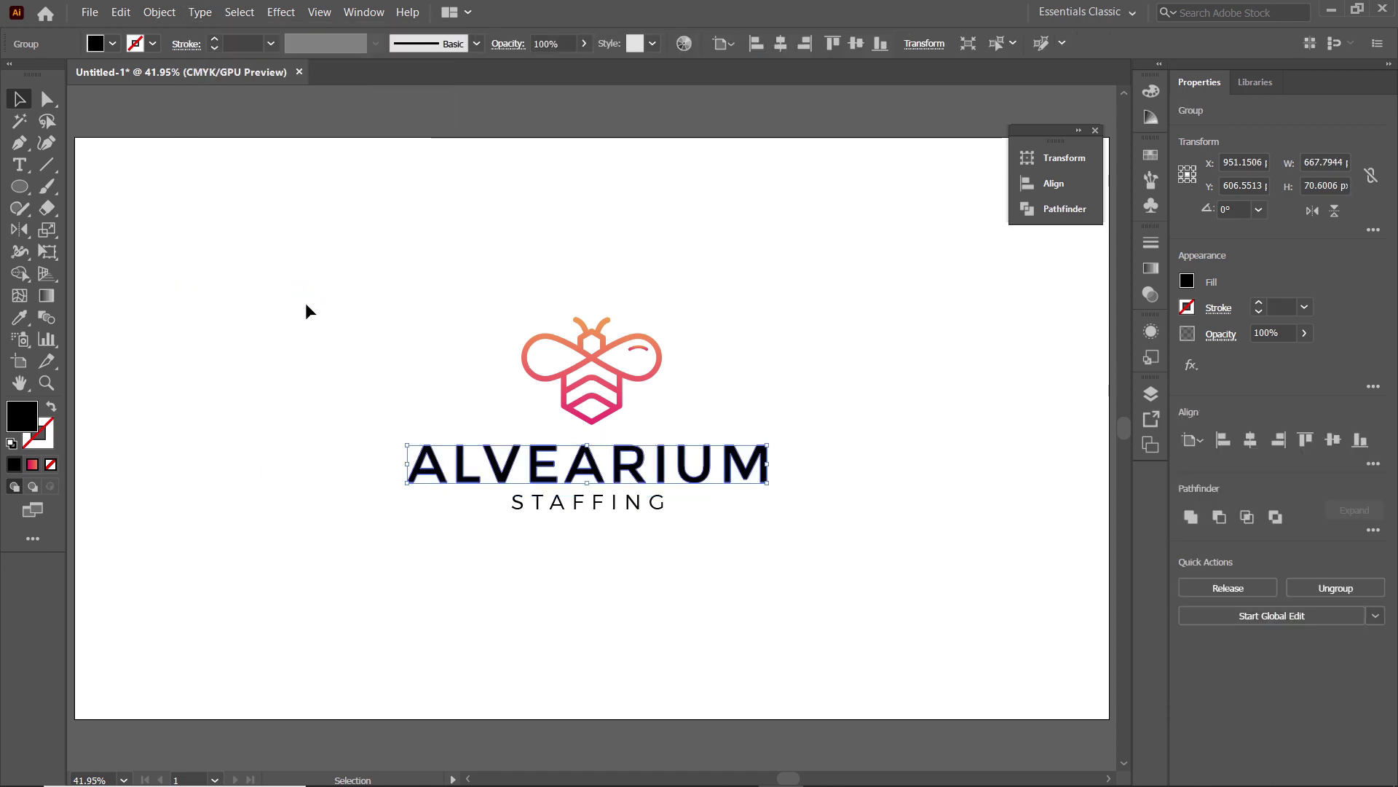
key(z)
drag(544, 474, 662, 523)
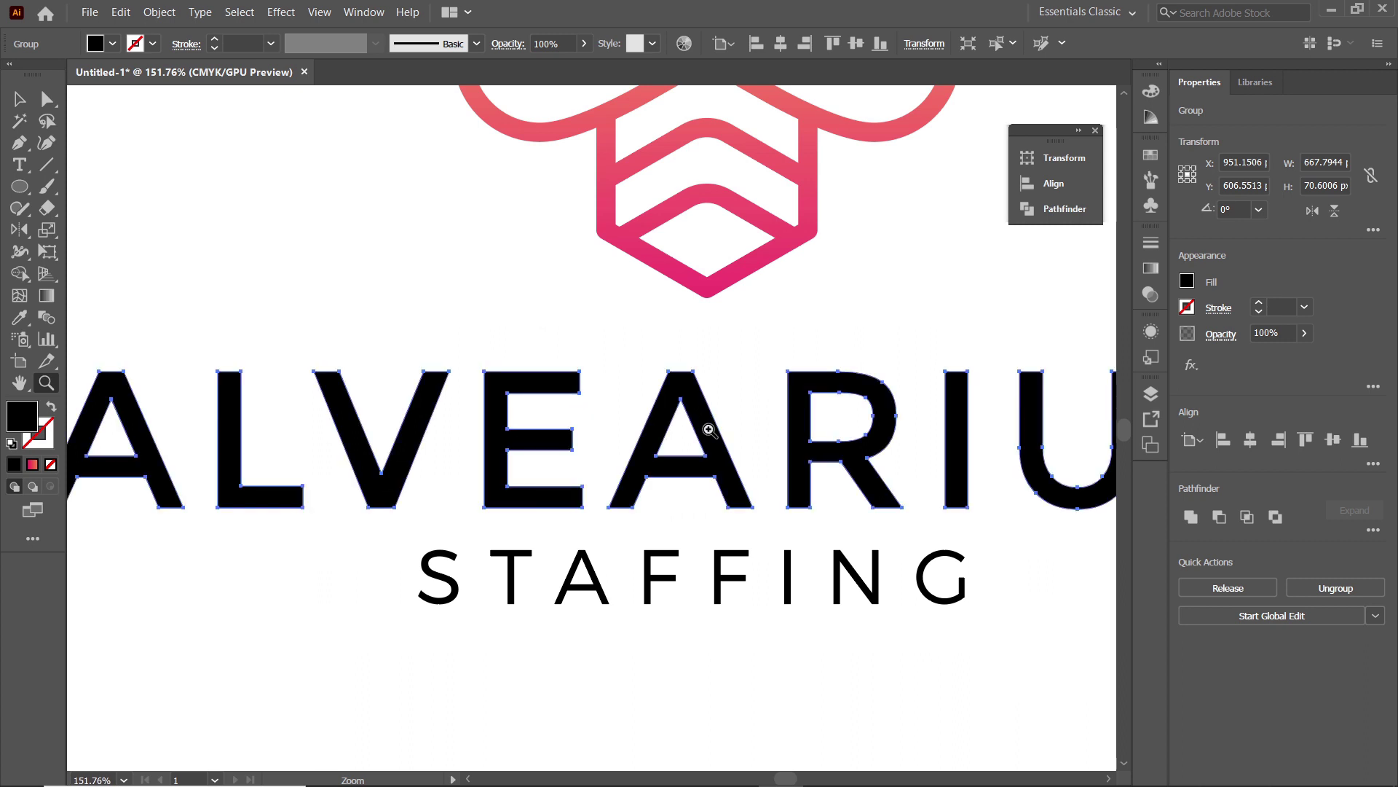
right_click(546, 388)
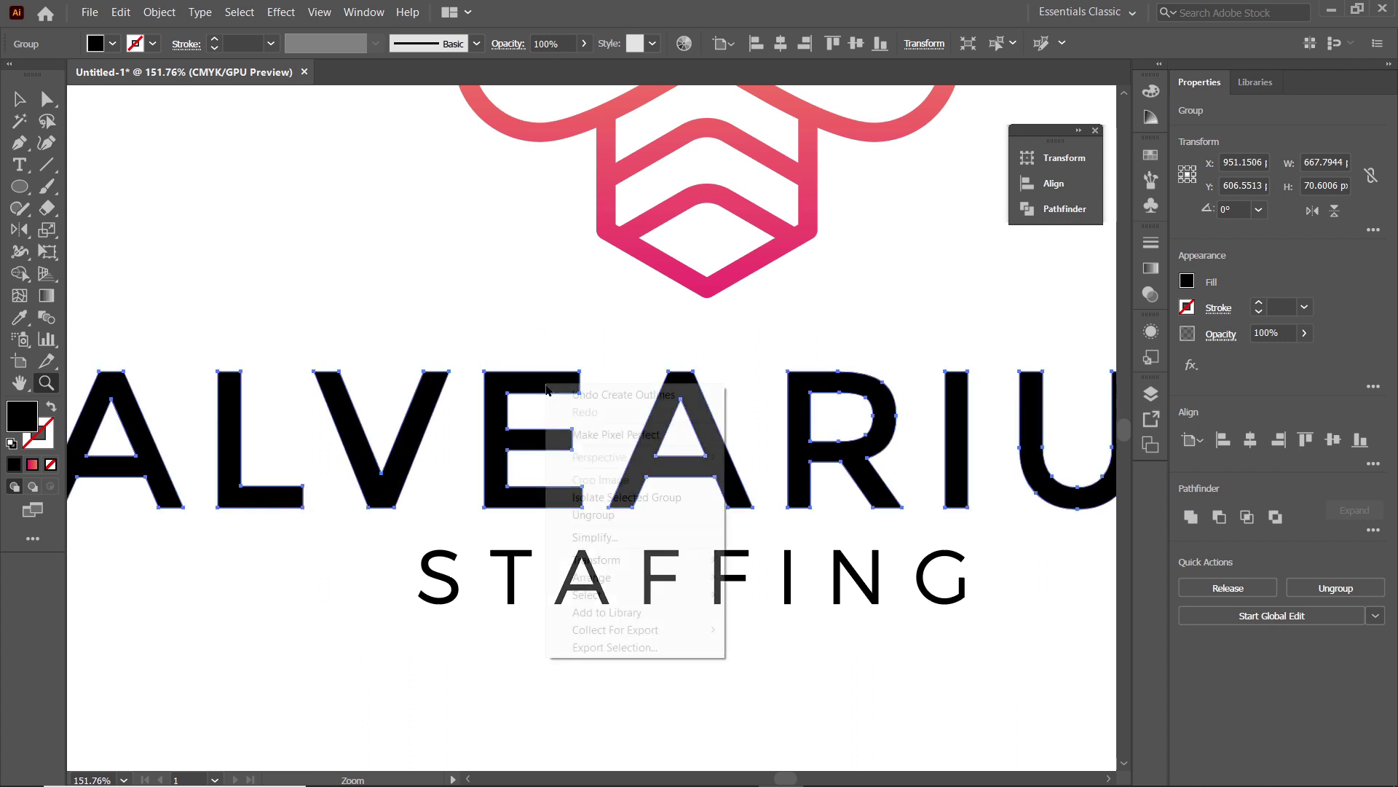
click(593, 514)
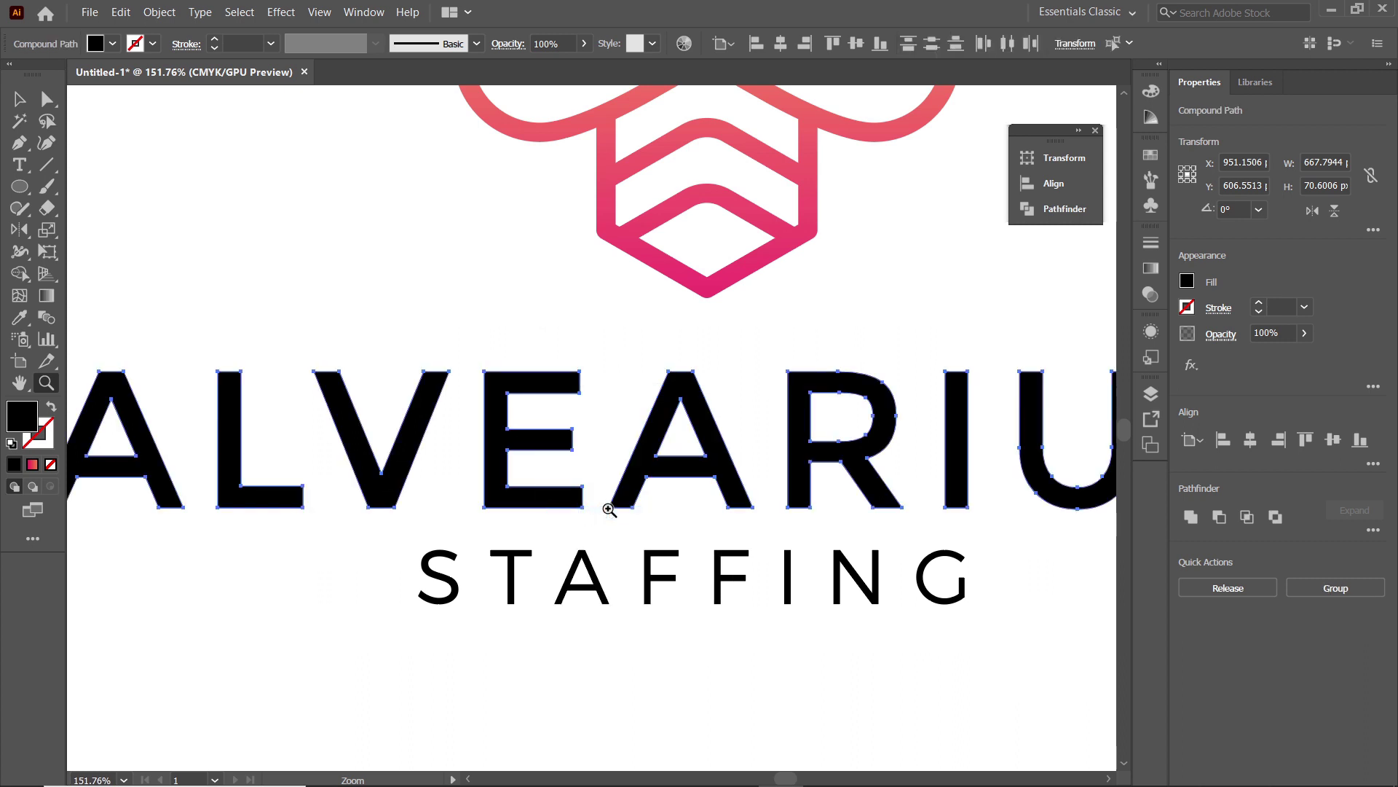
- Select only the outlined letter E, ready to draw a rectangle over it
click(27, 107)
click(578, 341)
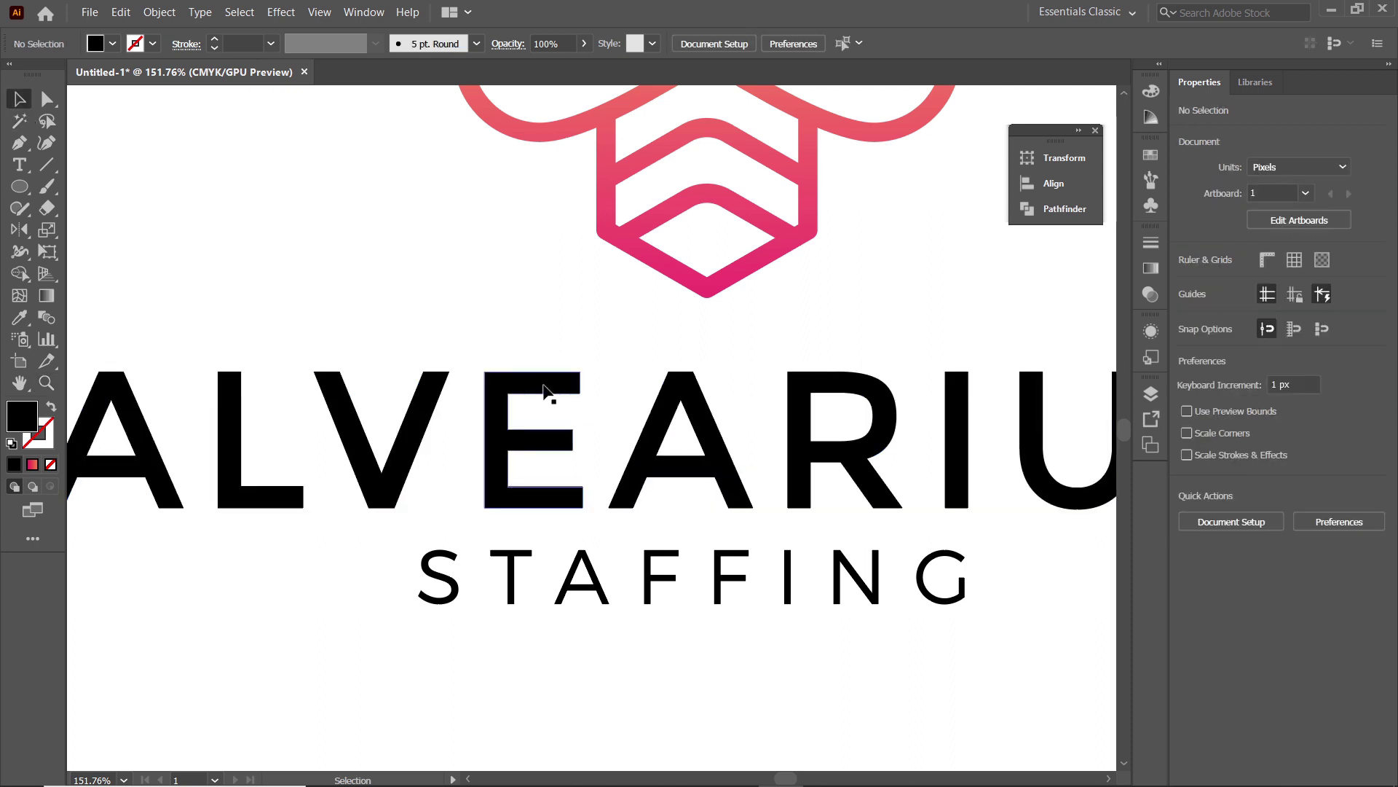
click(552, 389)
click(19, 186)
click(78, 191)
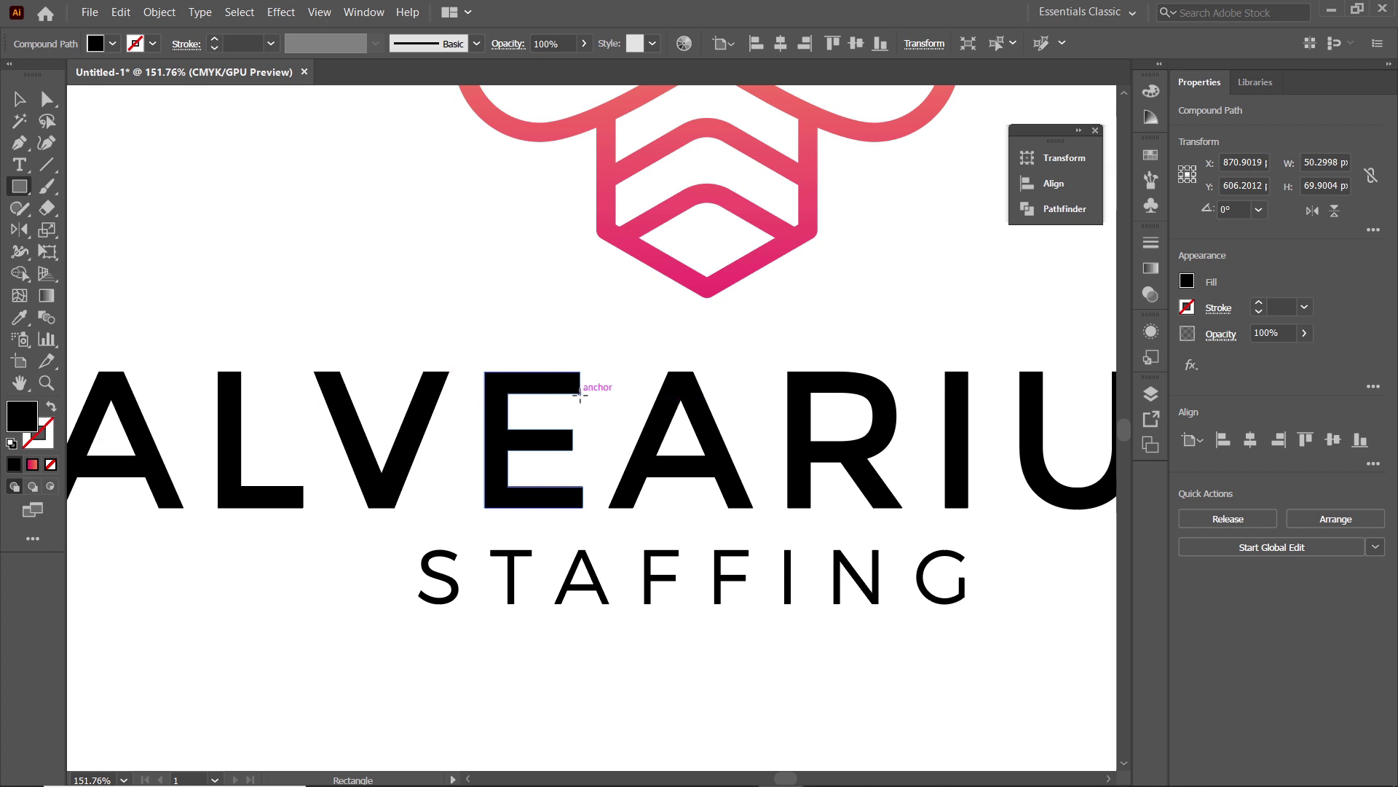
- Draw a rectangle over the E's upper gap and delete the unwanted regions with Shape Builder
drag(580, 394, 507, 429)
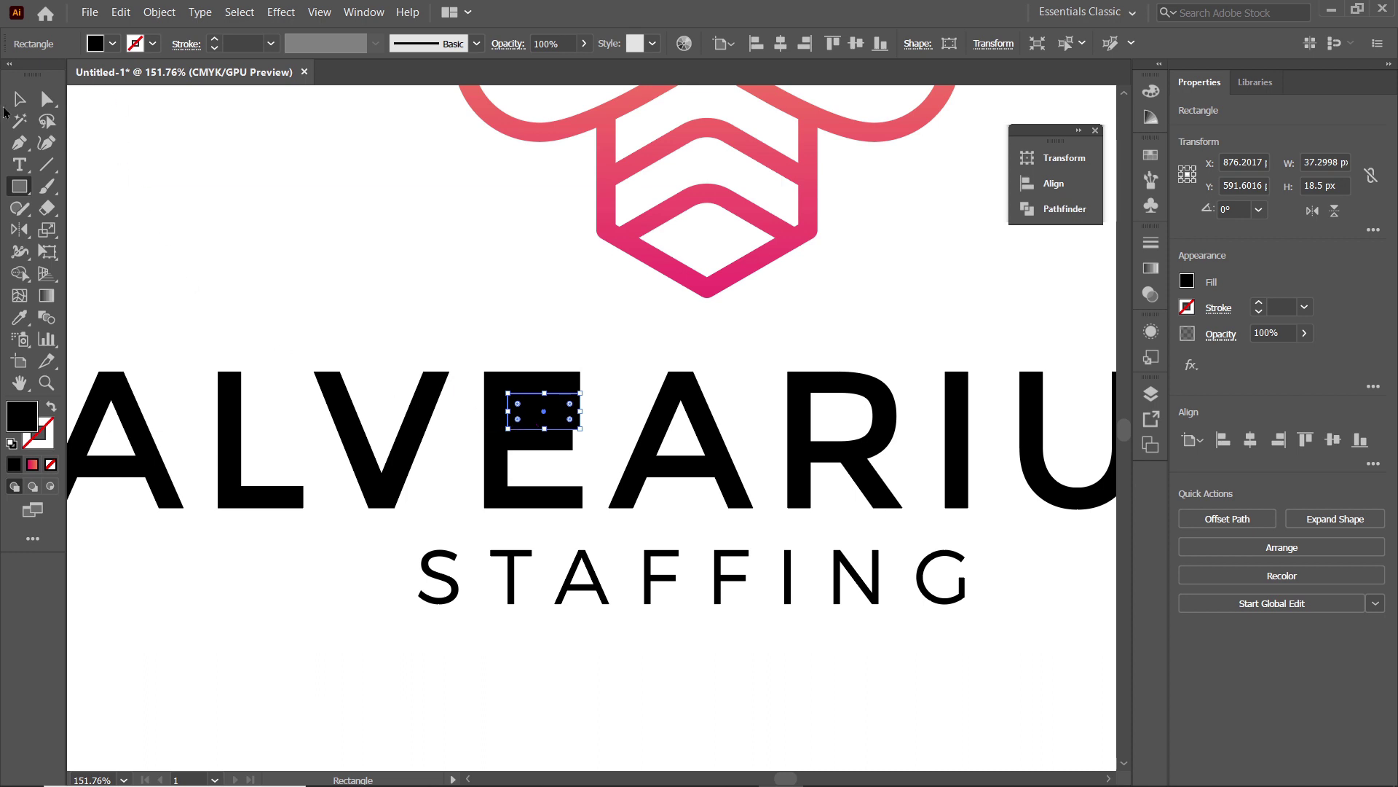
key(v)
drag(508, 411, 462, 411)
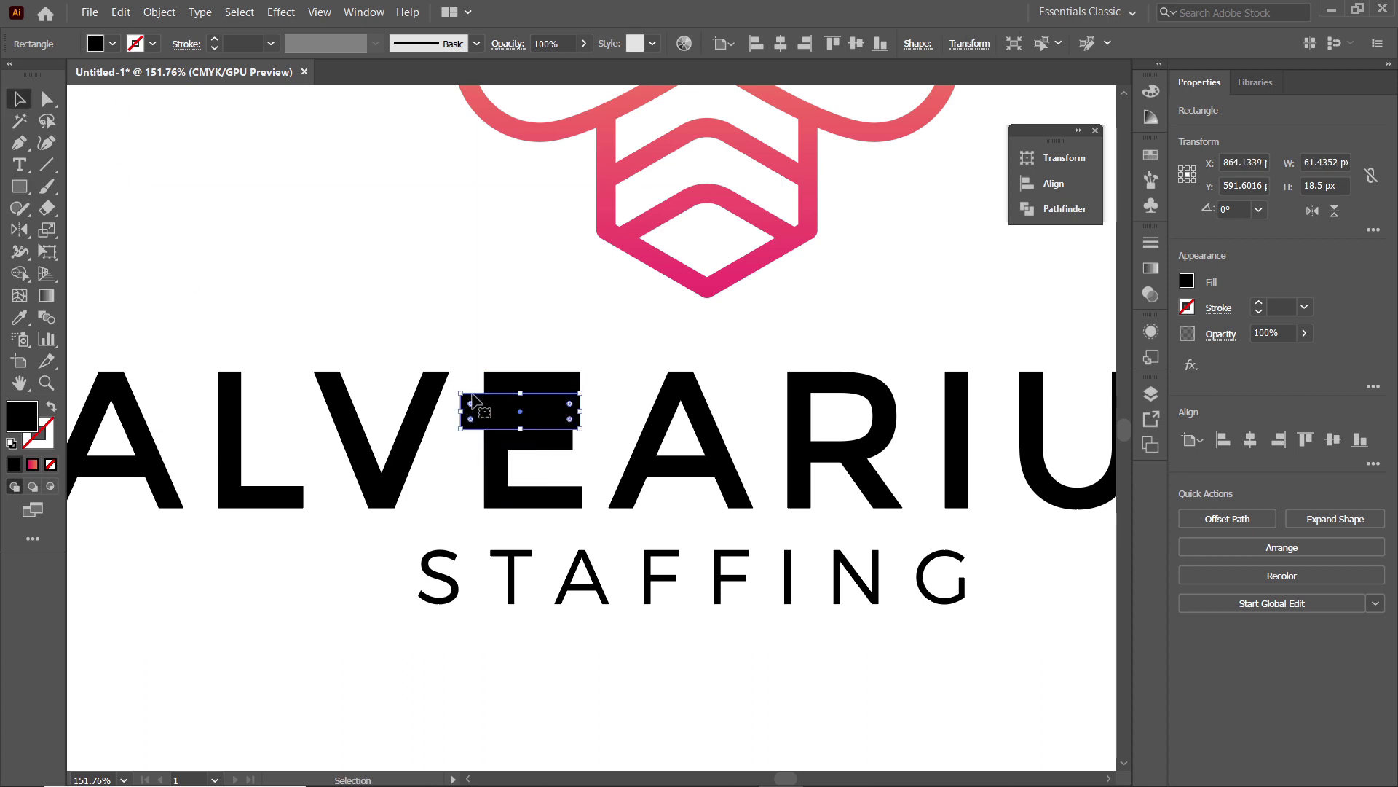
drag(474, 356, 552, 514)
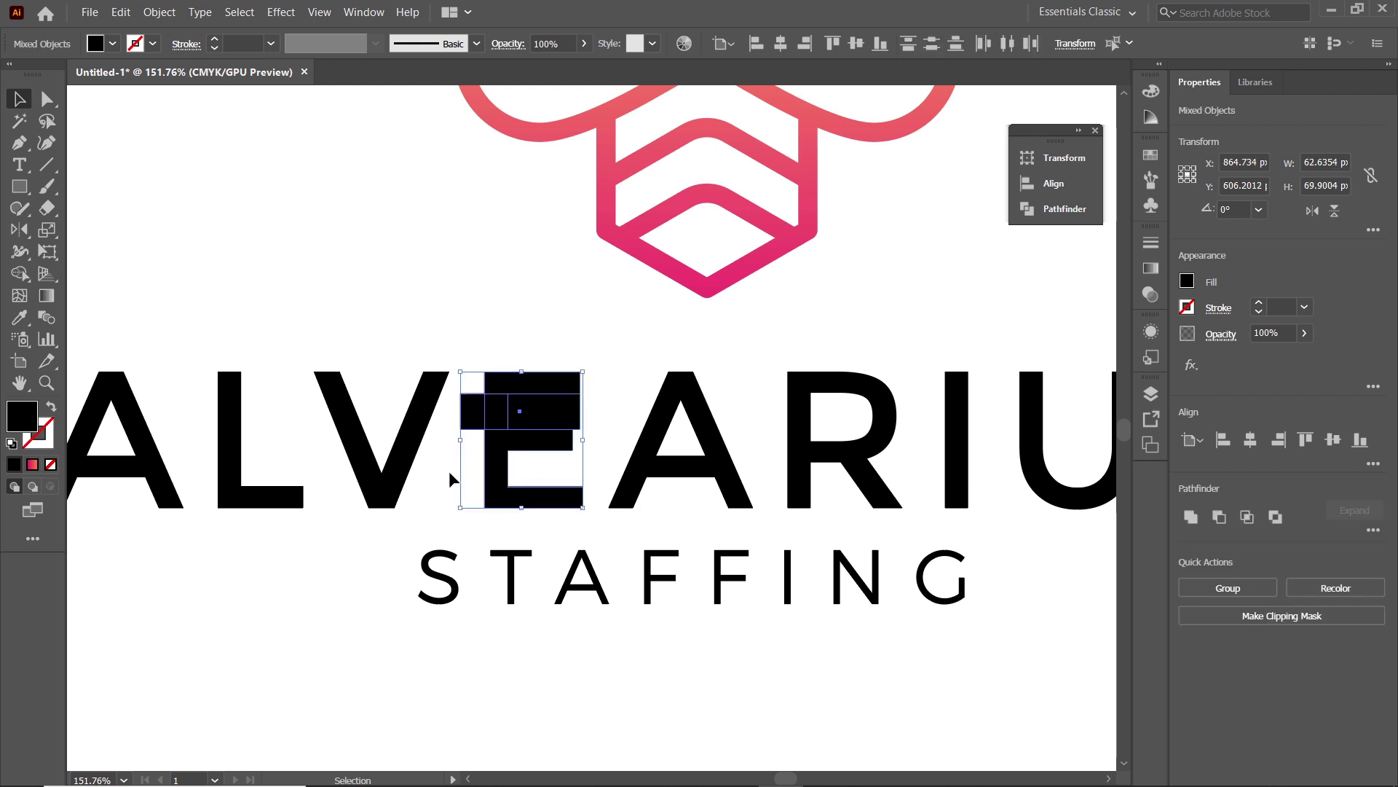
click(21, 275)
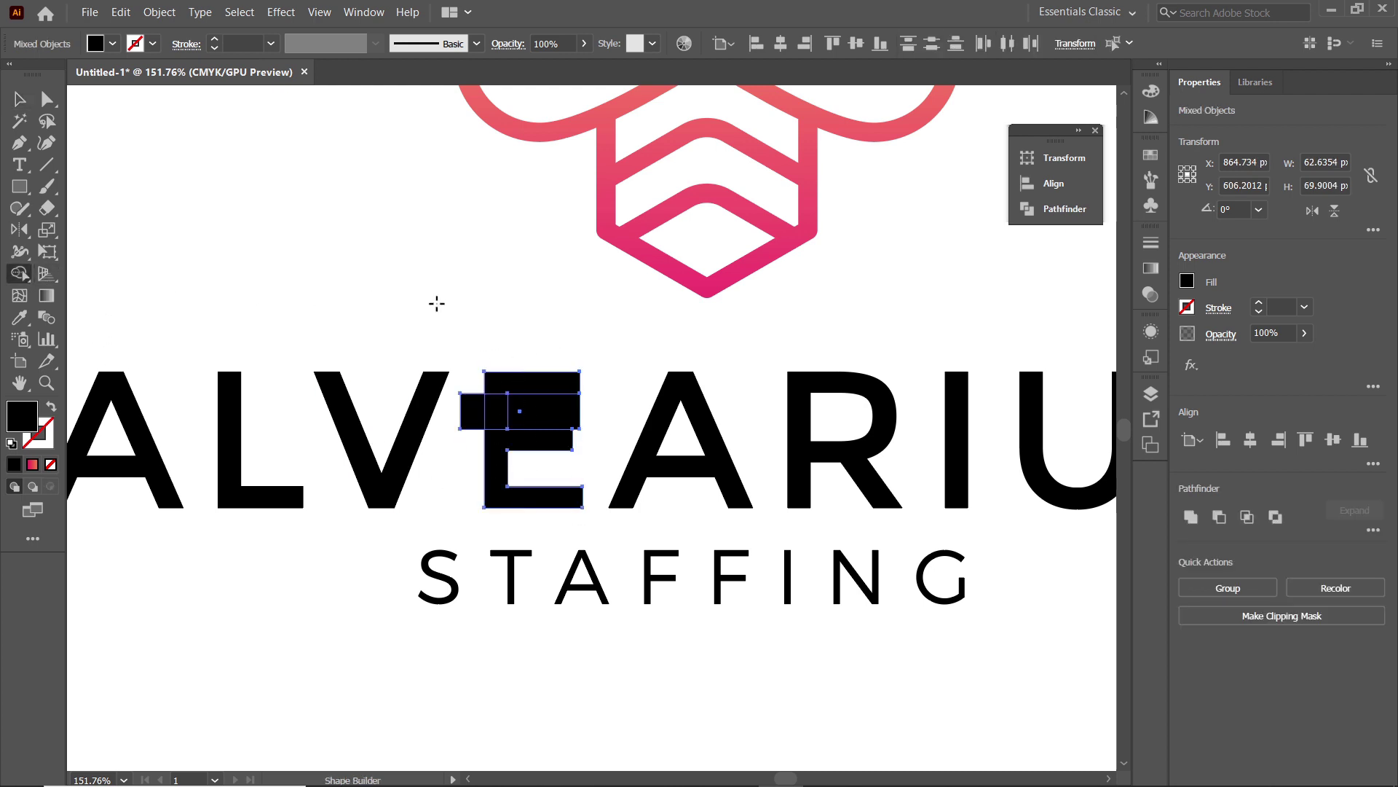
alt+click(553, 403)
alt+click(496, 412)
alt+click(472, 412)
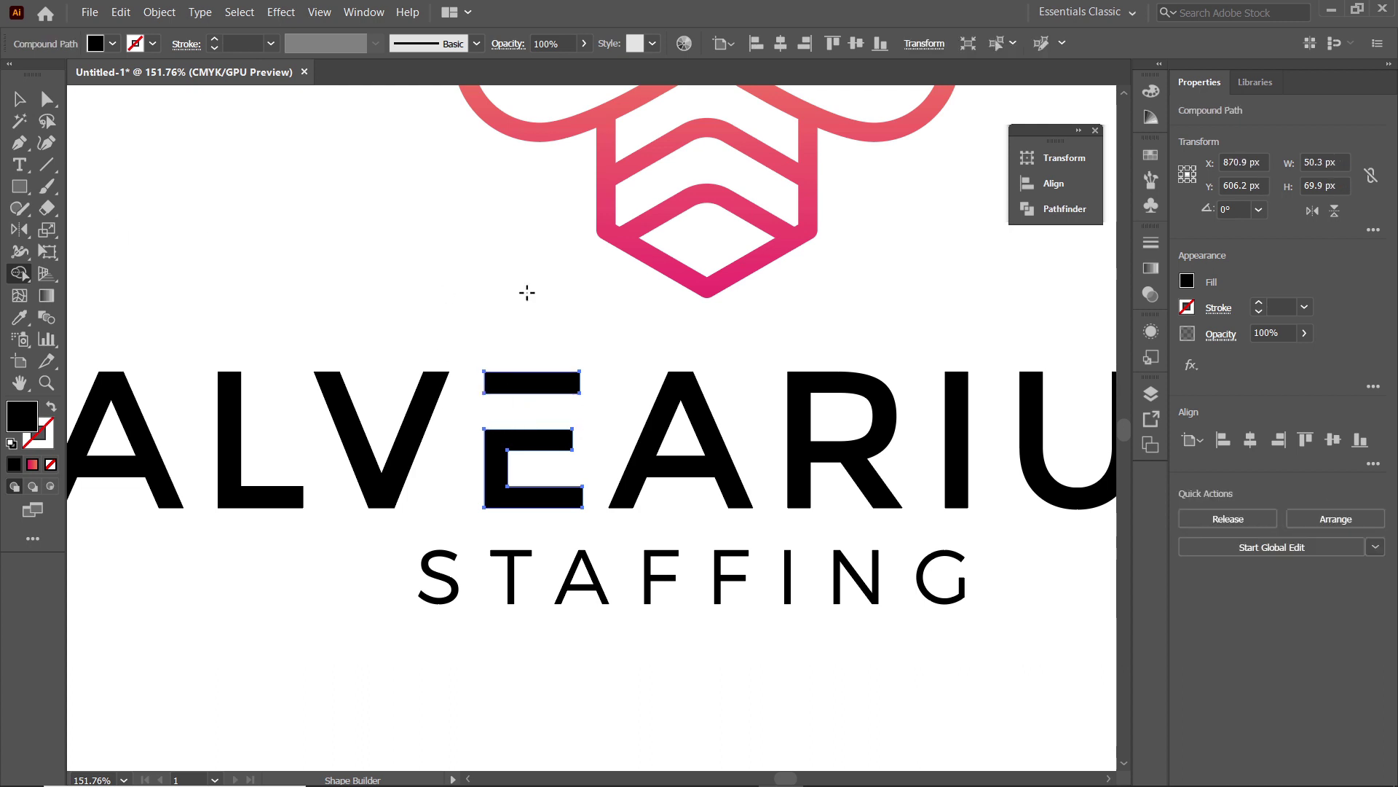
- Release the E's compound path and select its detached top bar
click(19, 99)
click(470, 271)
click(535, 394)
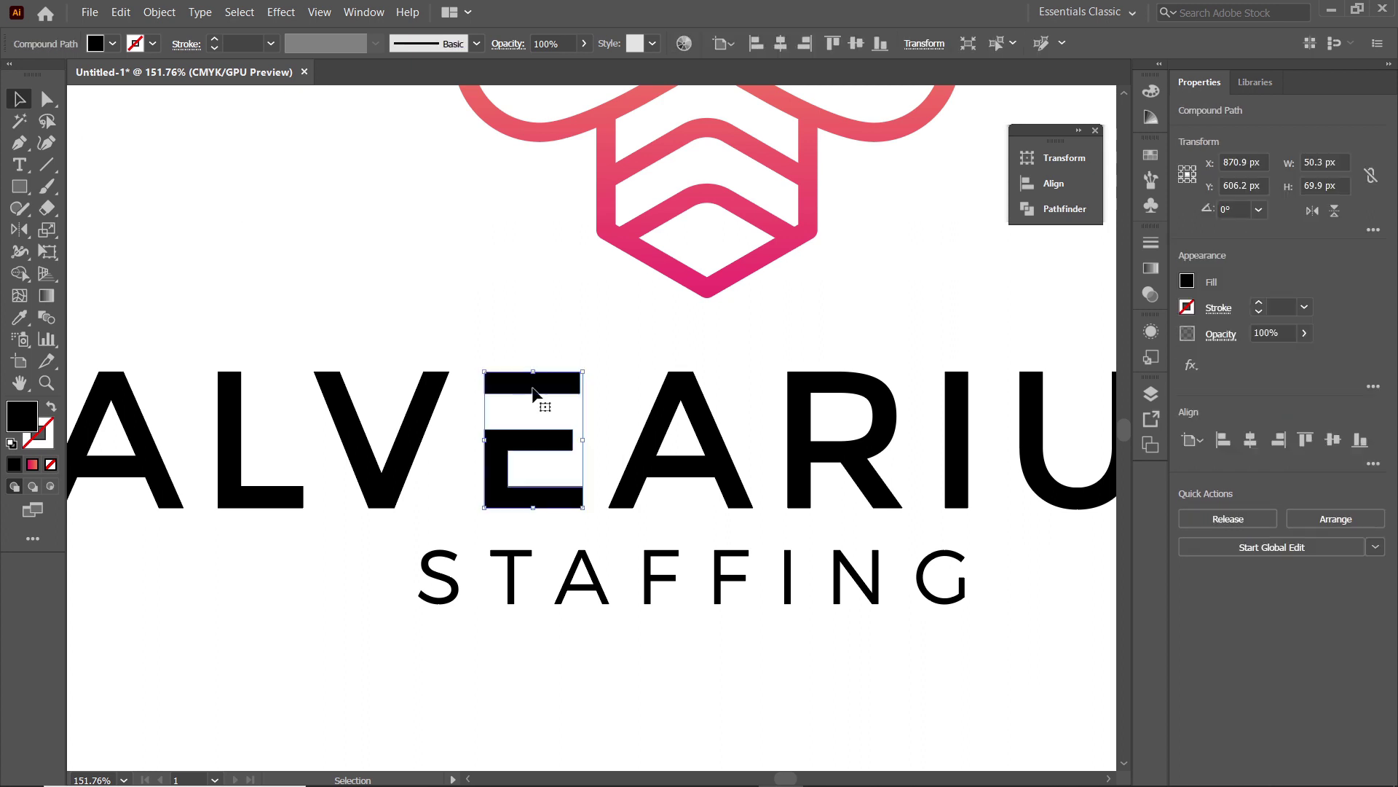
right_click(534, 394)
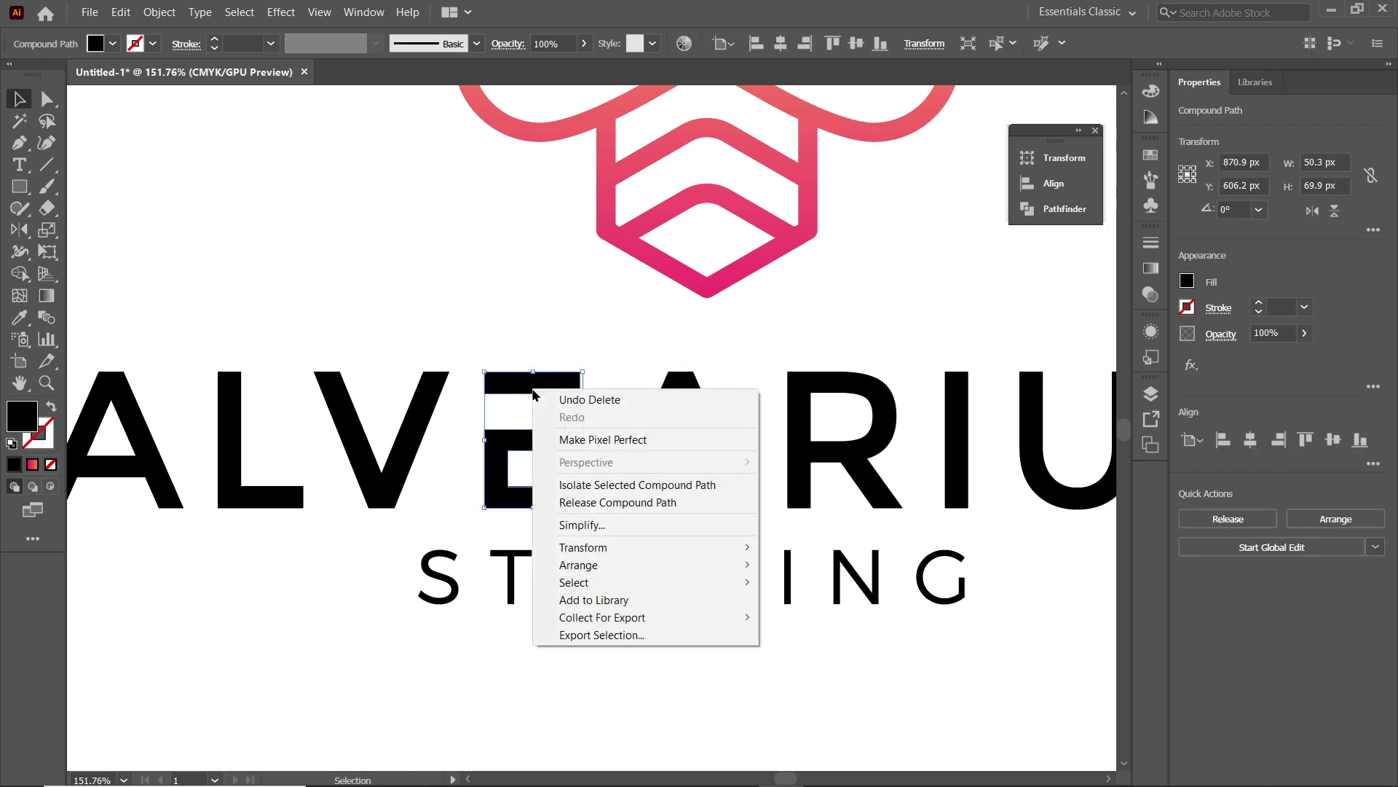
click(630, 502)
click(609, 327)
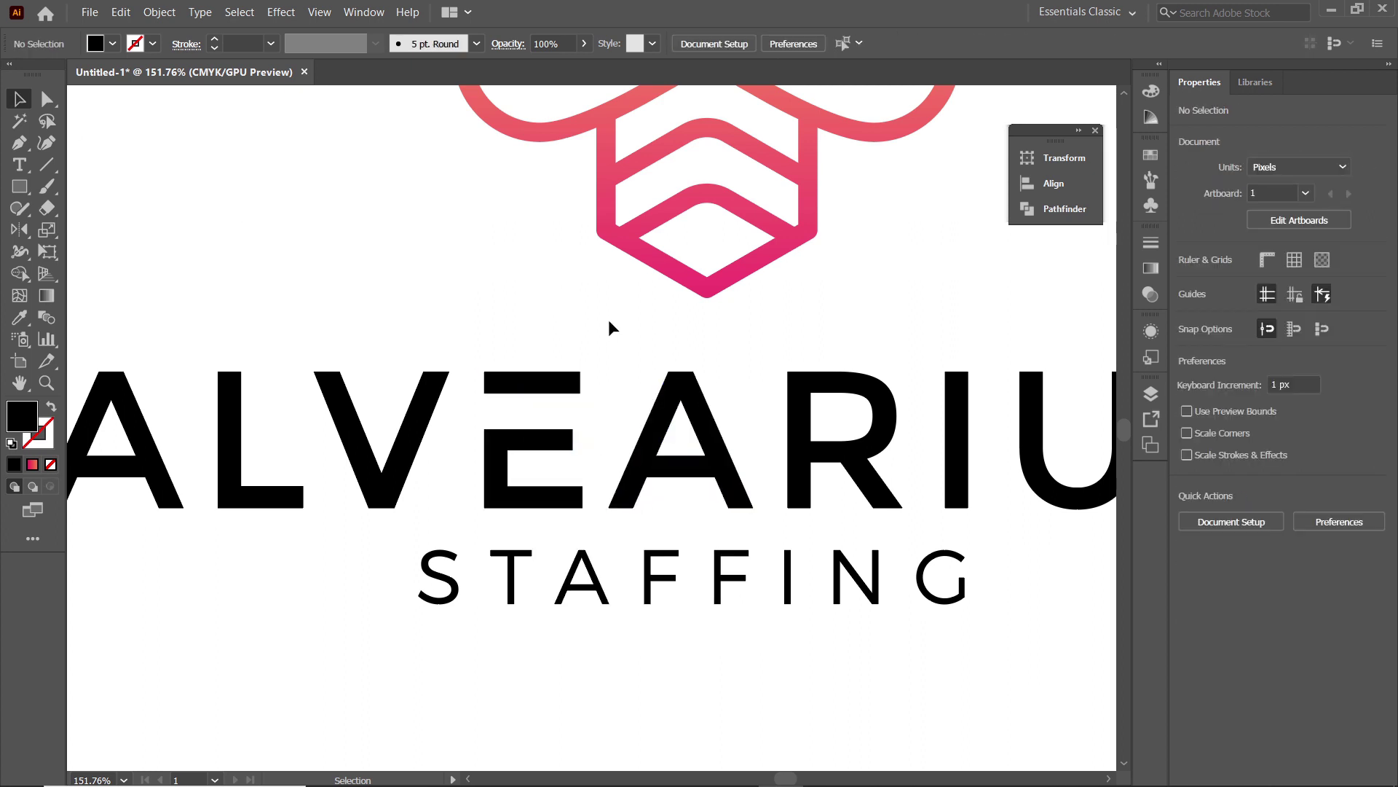
click(557, 383)
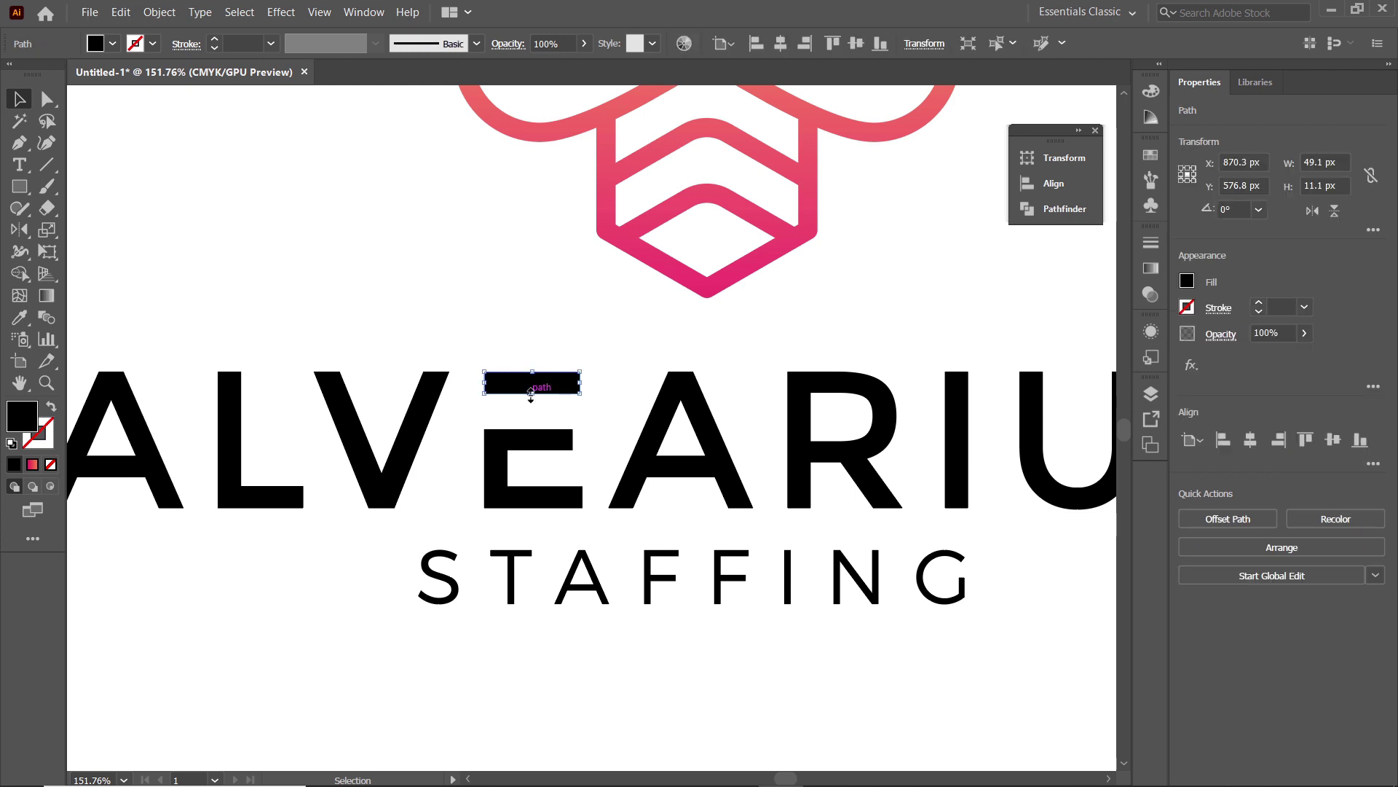
- Fill the E's detached top bar with pink hex e51c5b
double_click(30, 423)
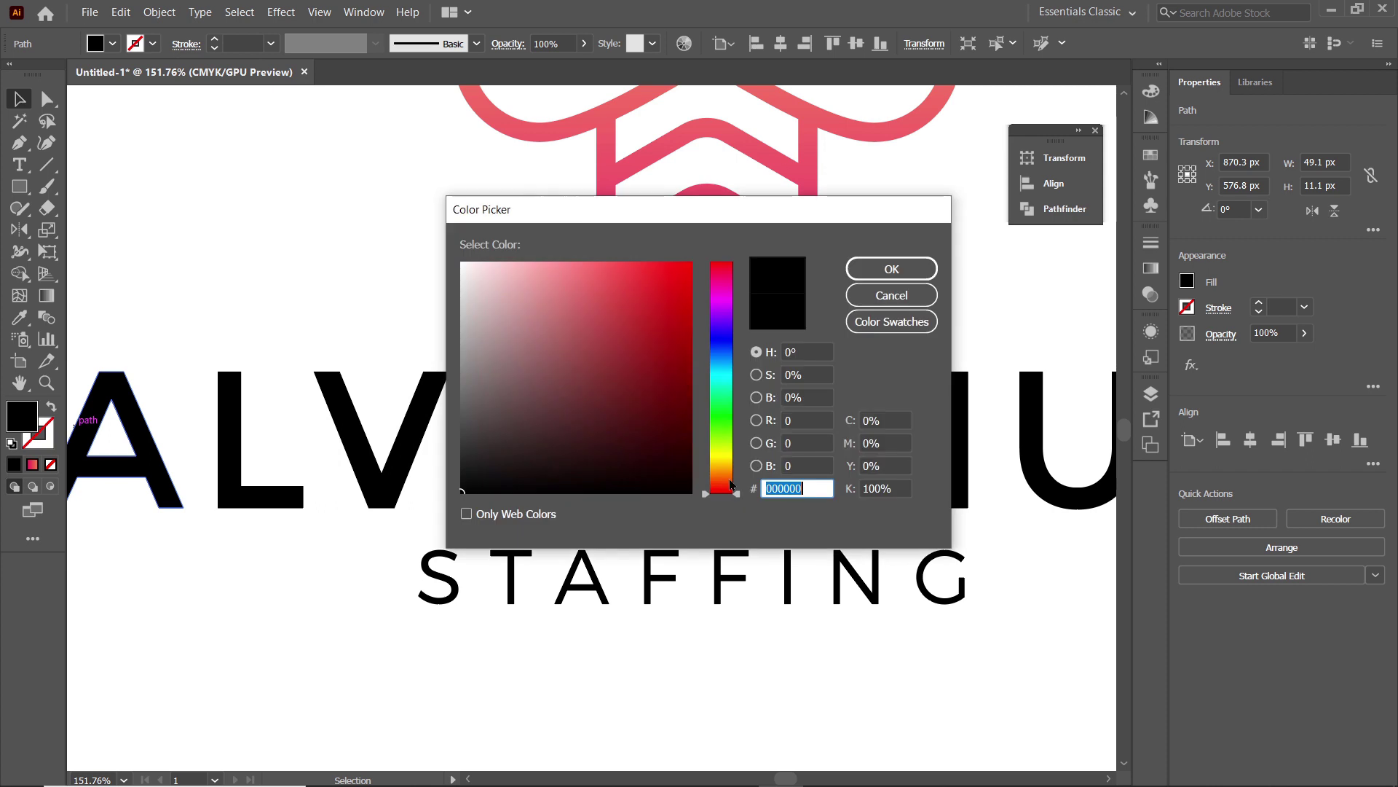
text(e5ac5b)
text(e)
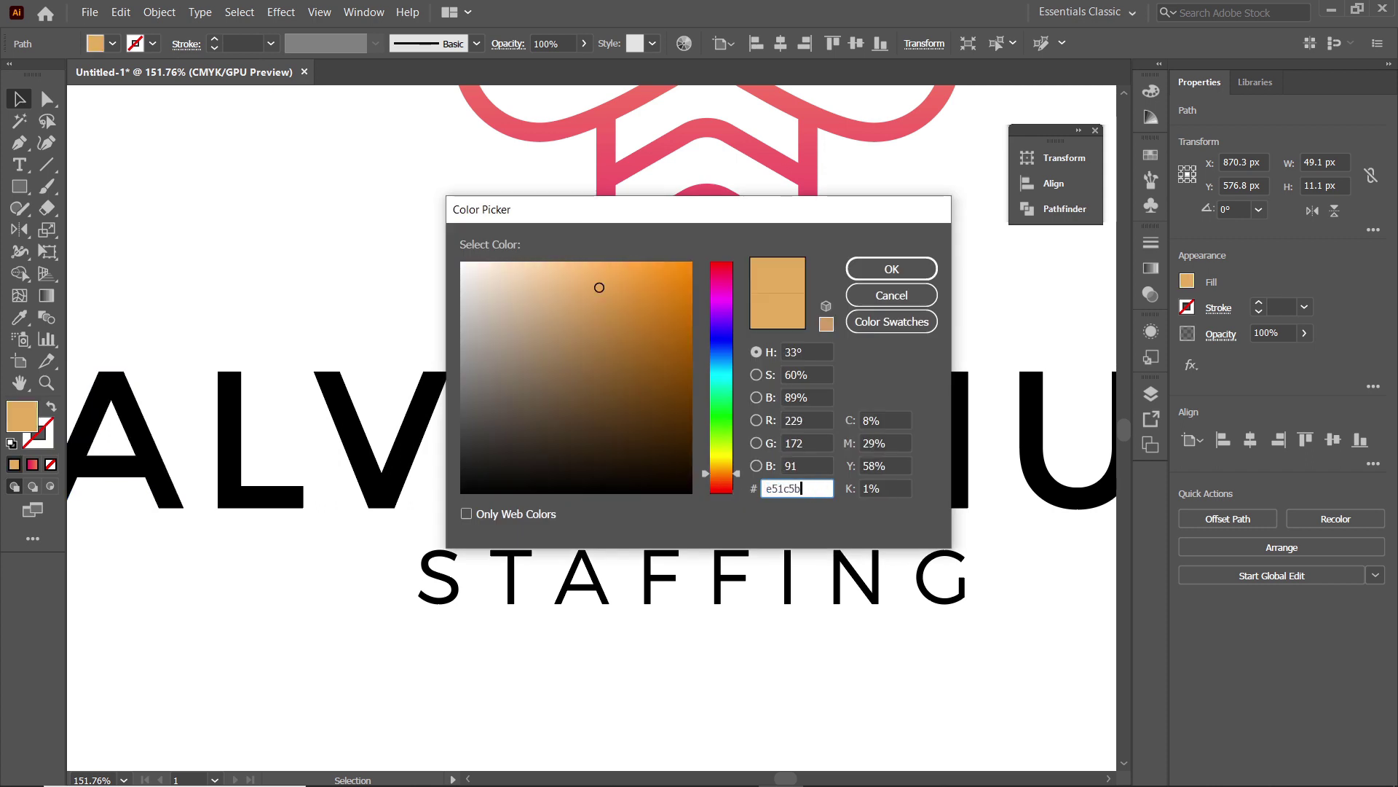
click(919, 270)
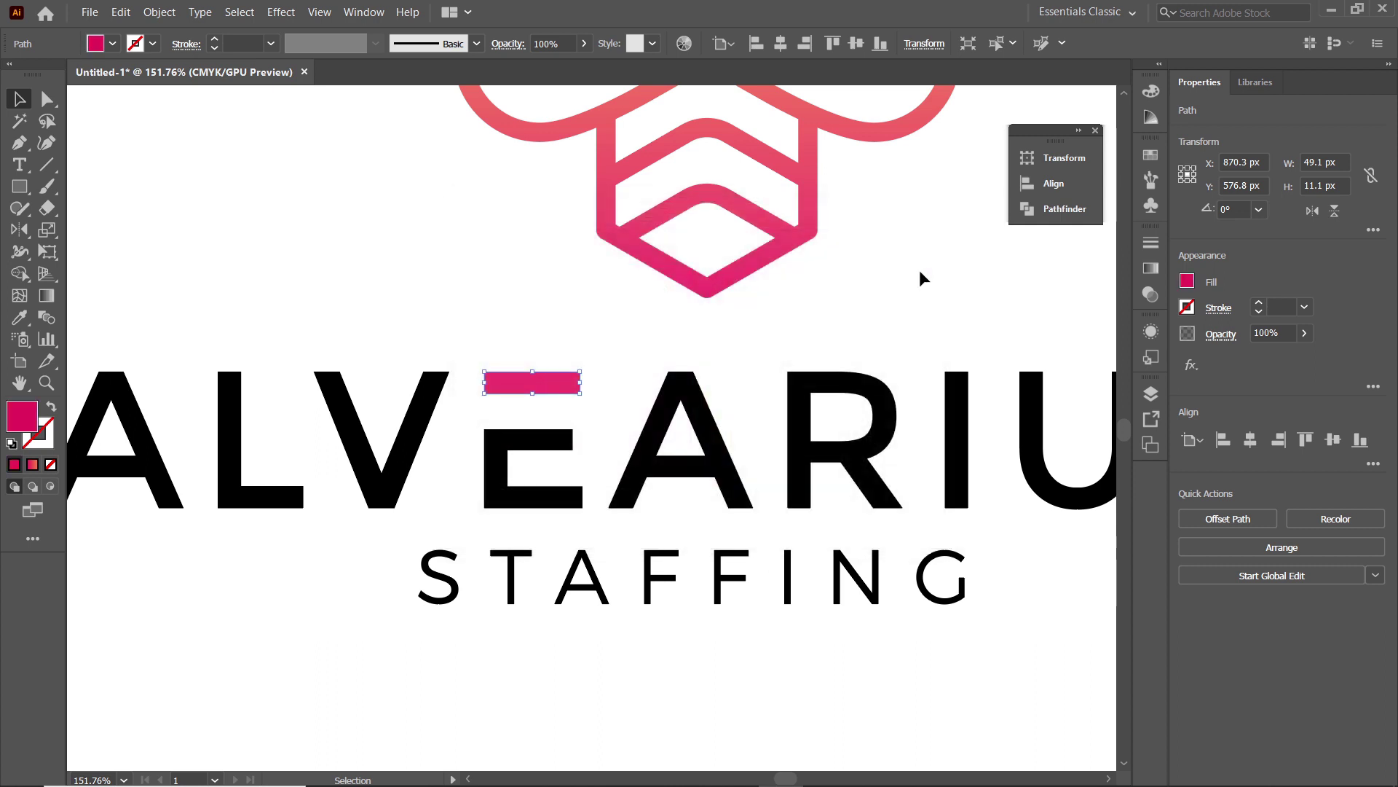